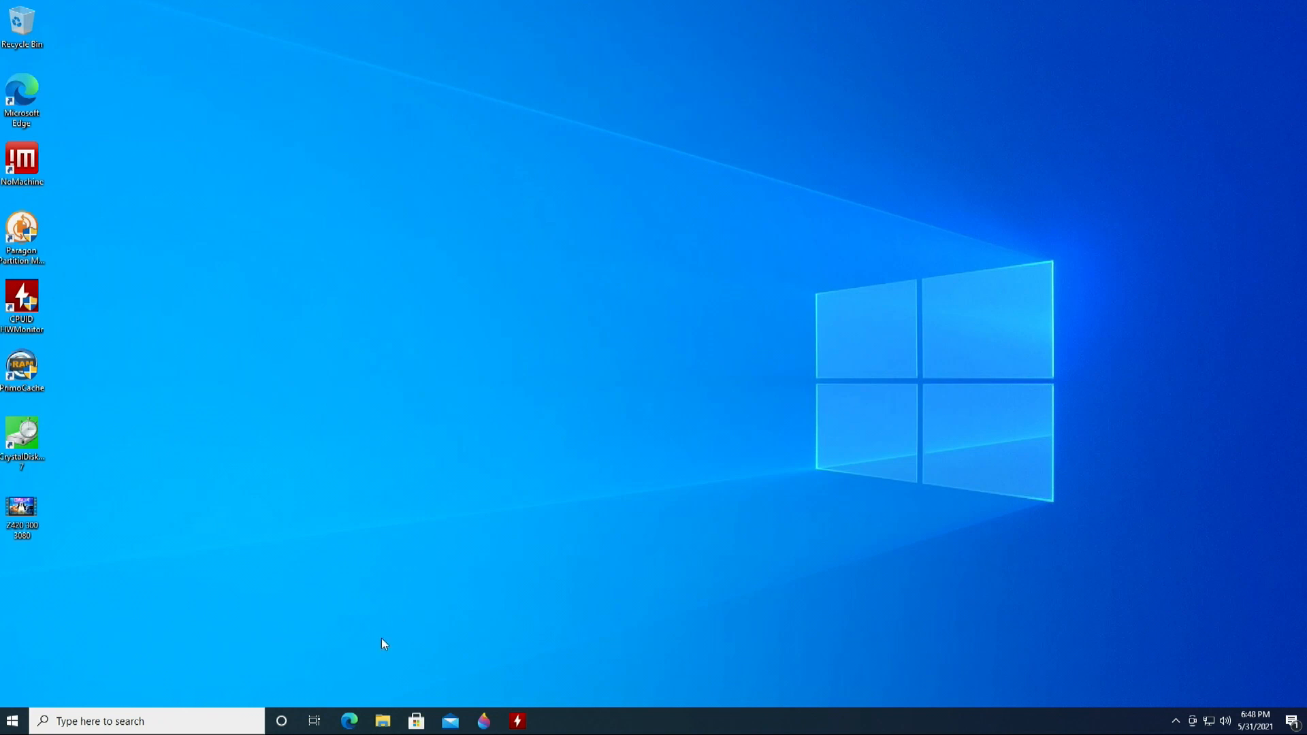
- Open the System About page in Windows 10 Settings
left_click(12, 720)
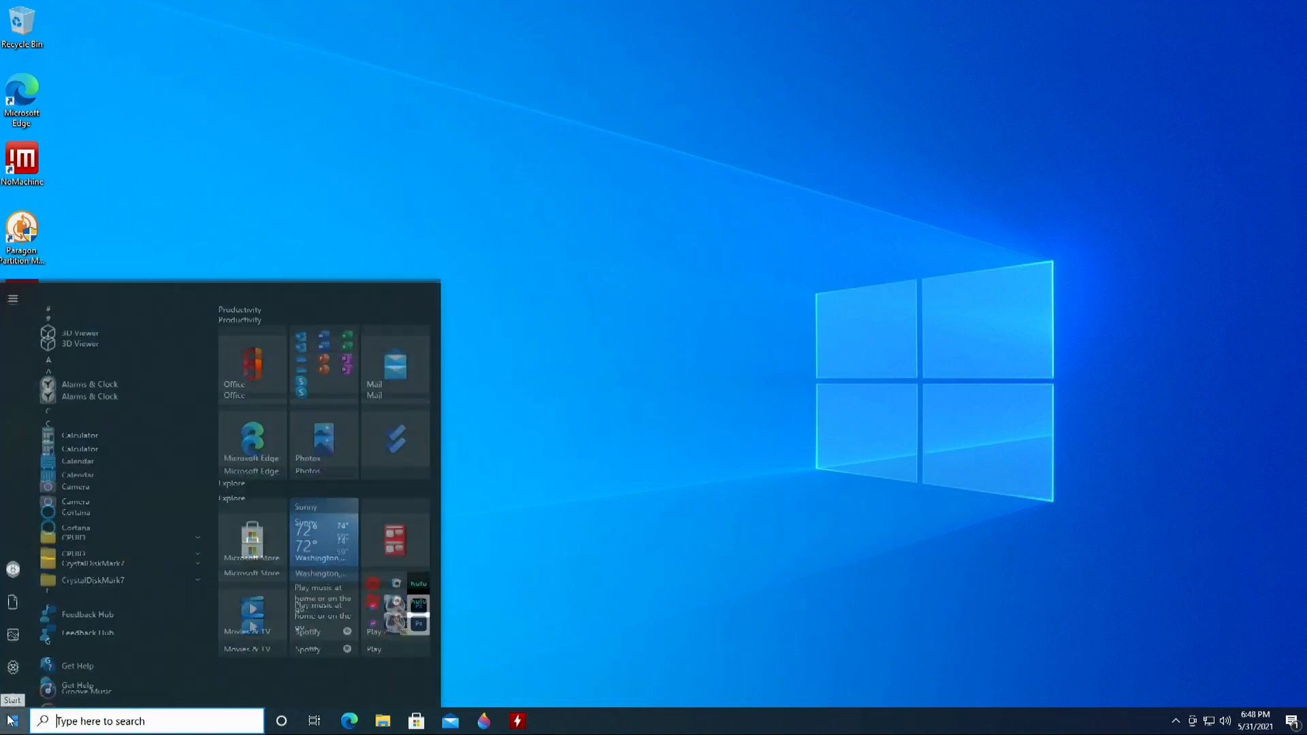
left_click(21, 659)
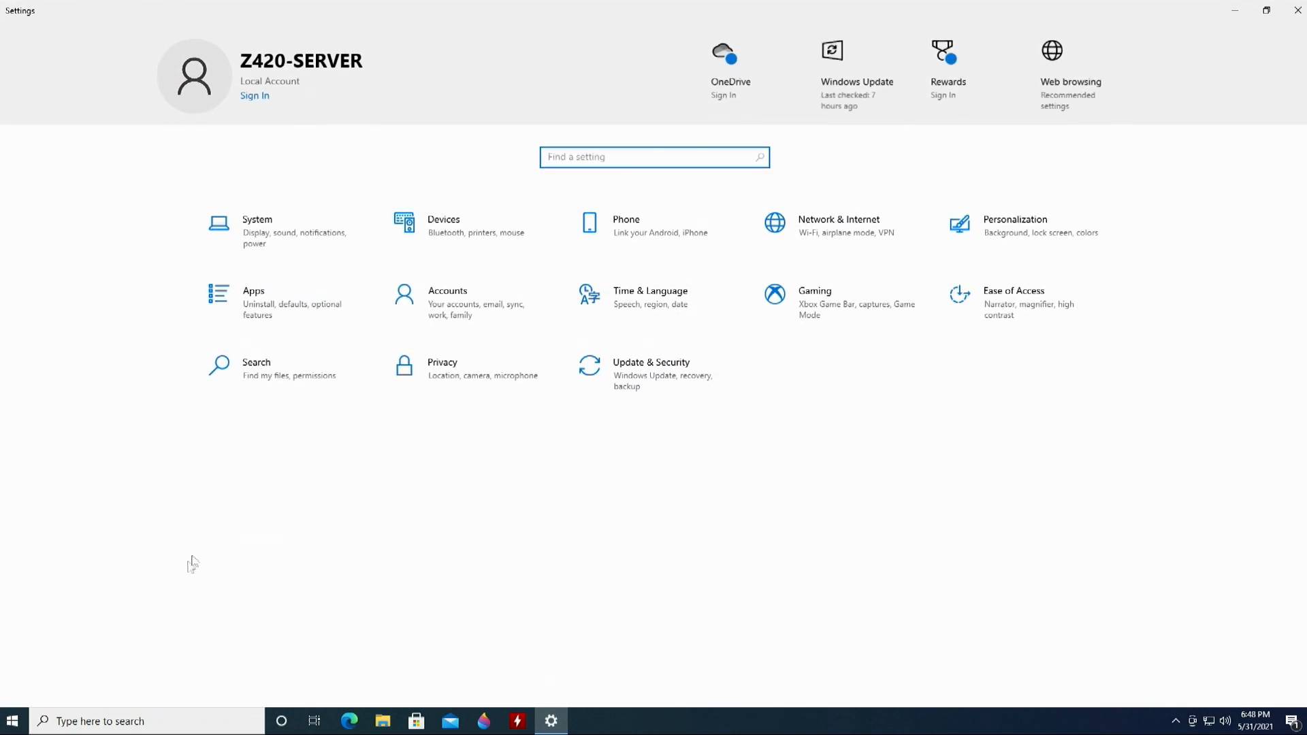
left_click(311, 234)
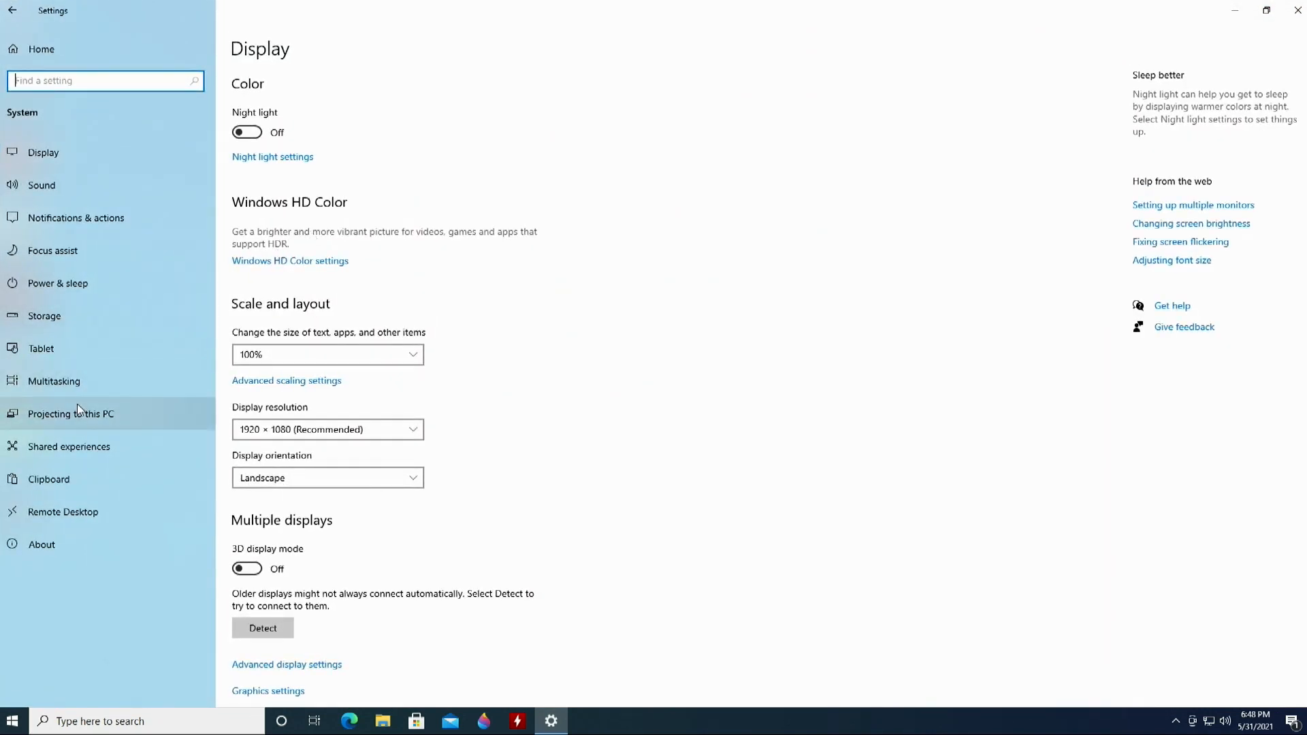
left_click(71, 548)
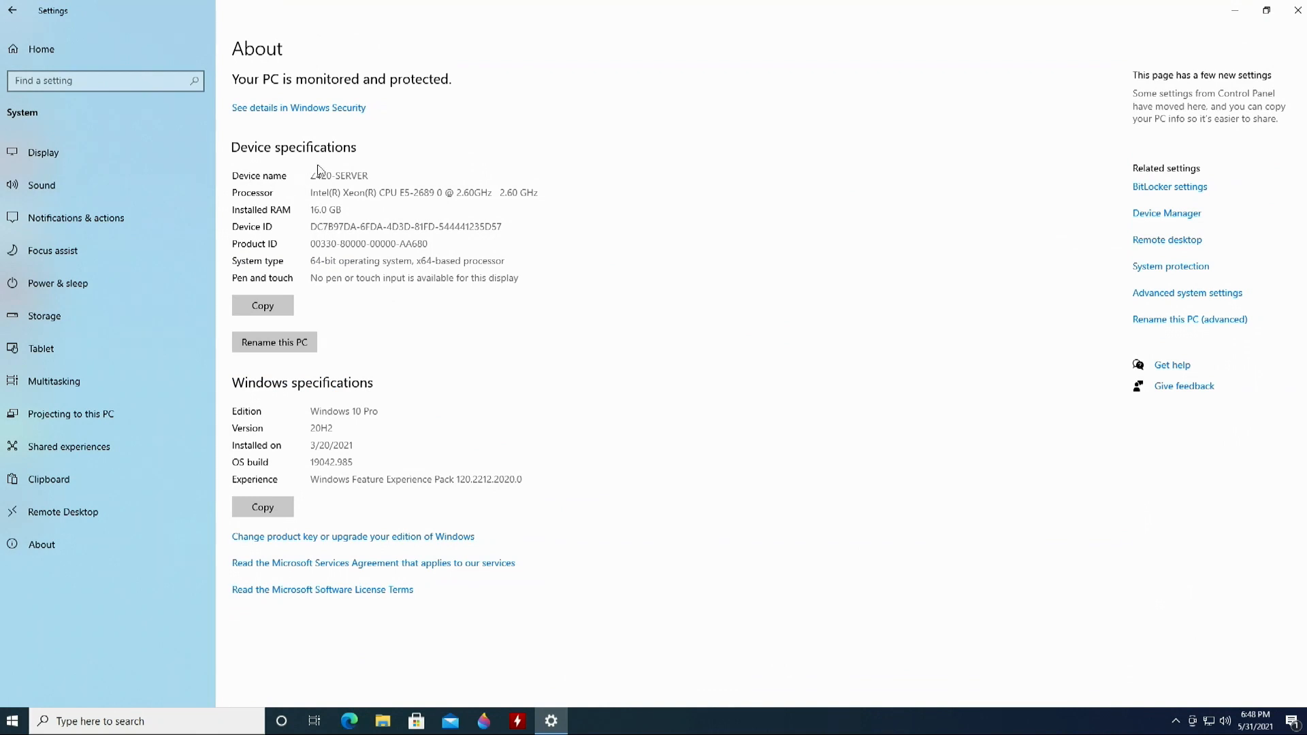
- Highlight the device name Z420-SERVER on the About page
left_click_drag(313, 178, 342, 174)
left_click(394, 315)
left_click_drag(313, 176, 392, 196)
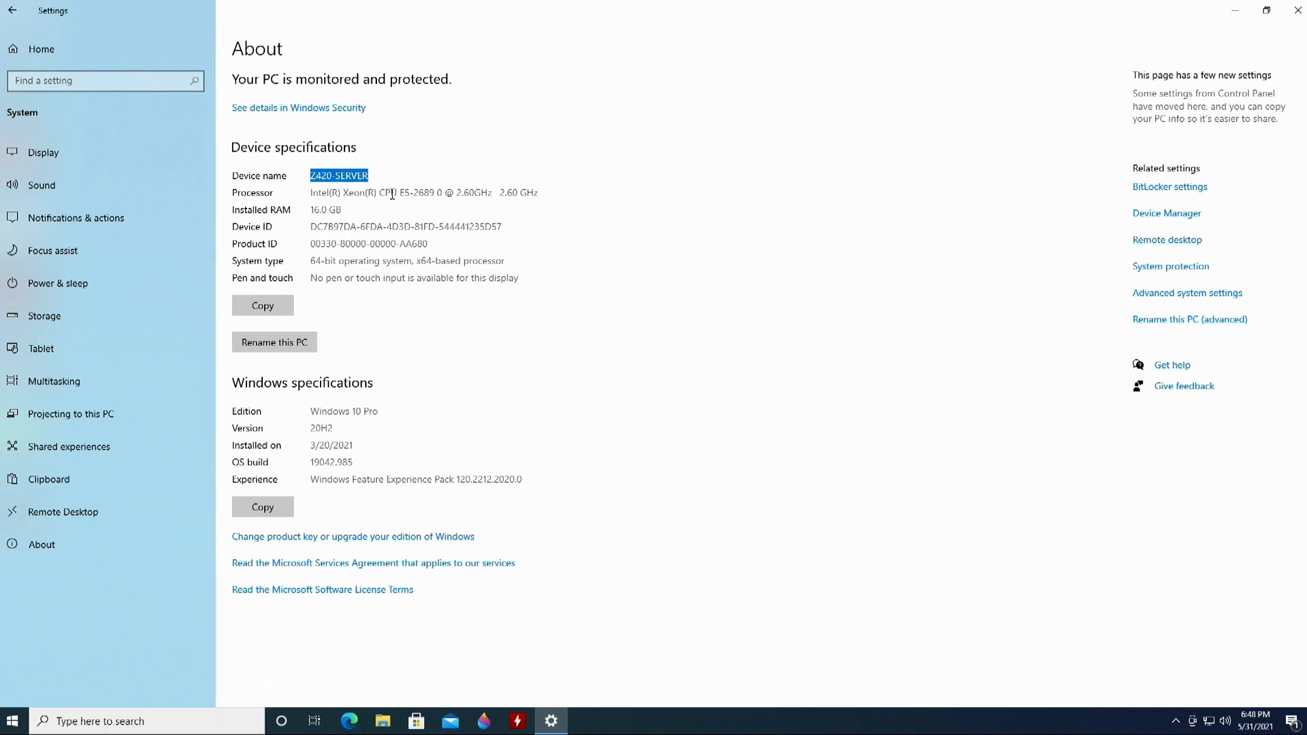
left_click(295, 344)
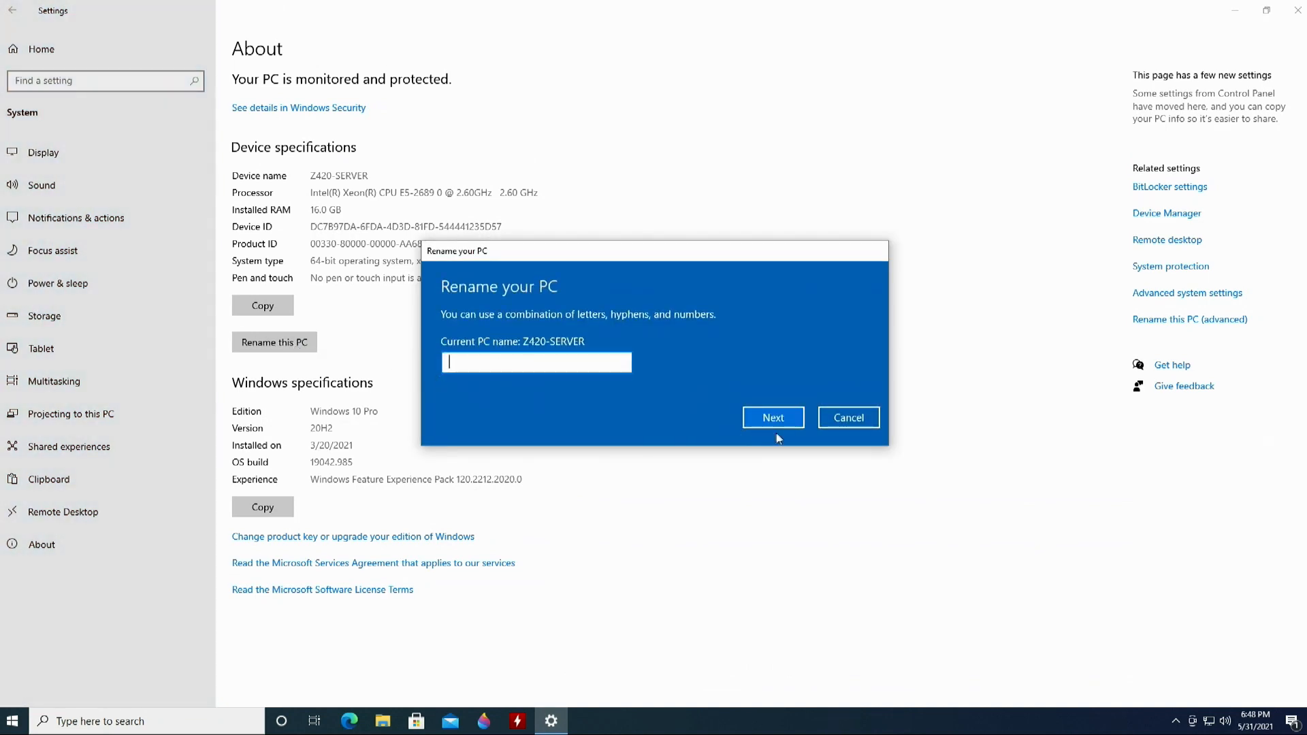
left_click(846, 421)
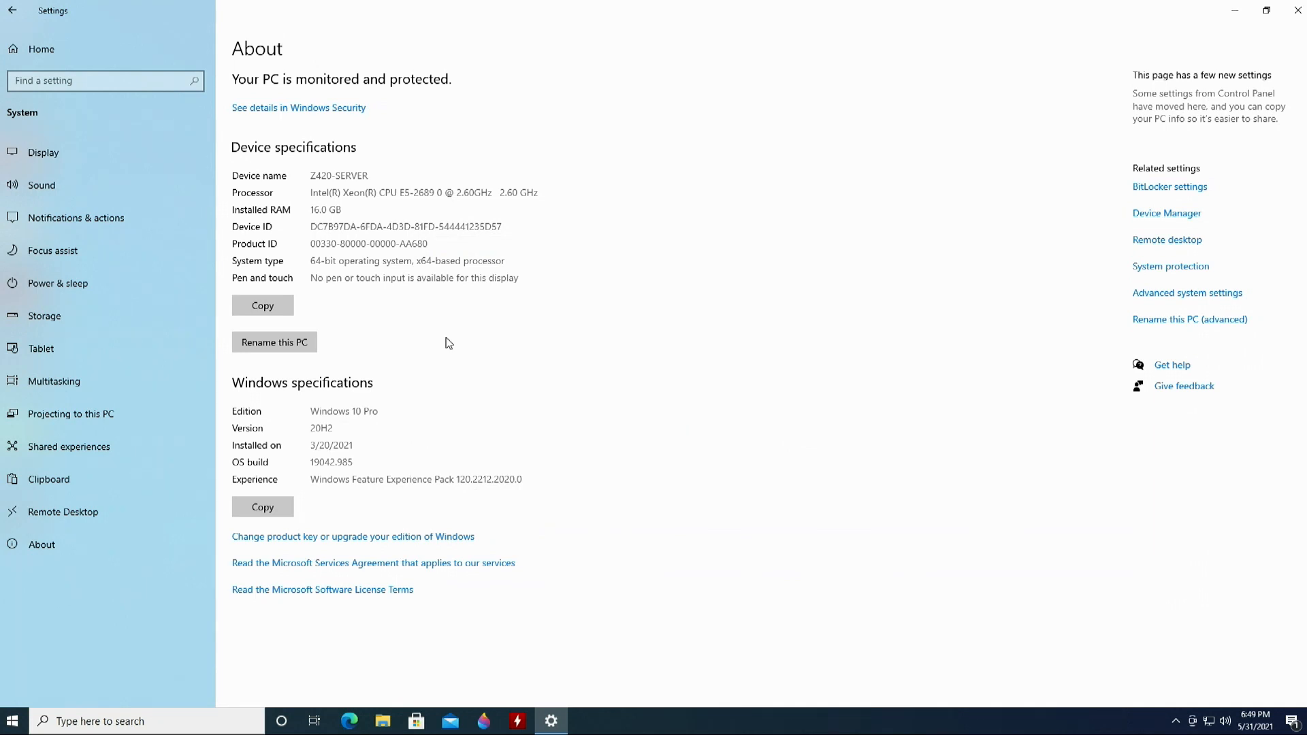
- Confirm Remote Desktop lists Z420-SERVER as the PC name, then return to Settings home
left_click(121, 511)
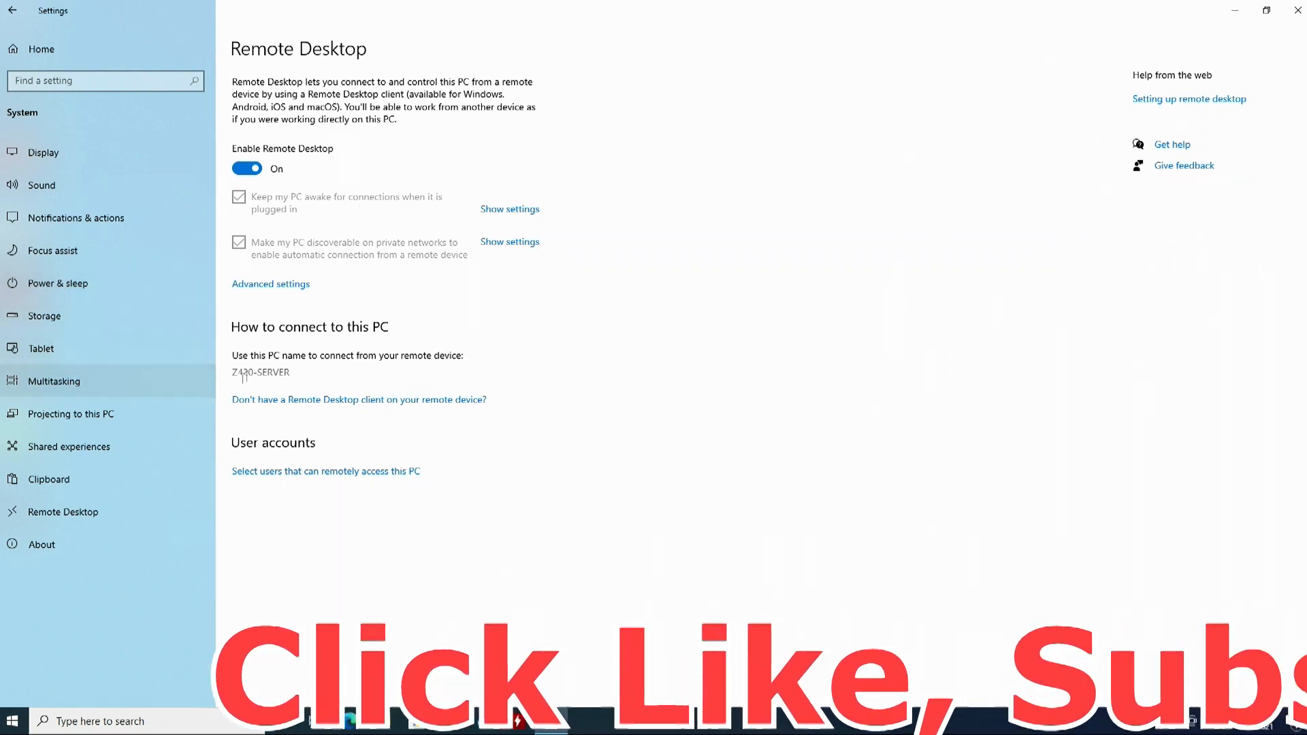
left_click_drag(242, 372, 279, 372)
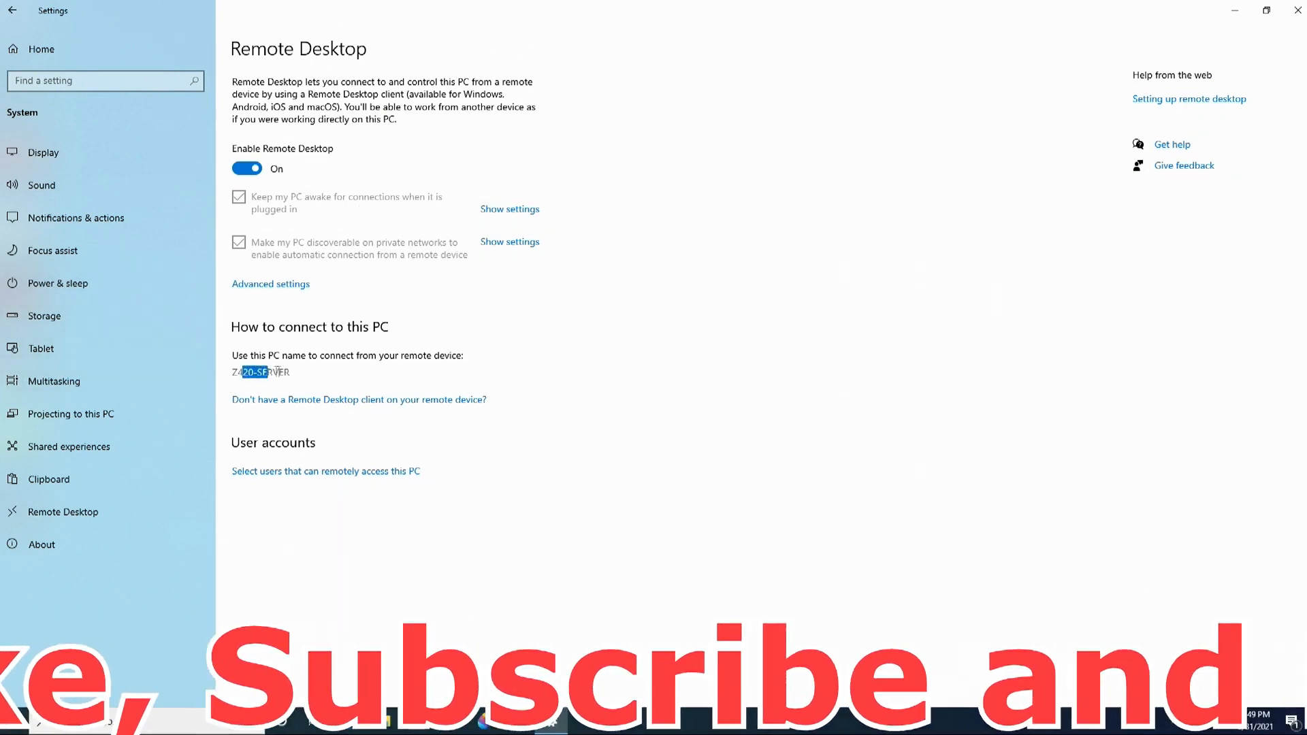
left_click(369, 377)
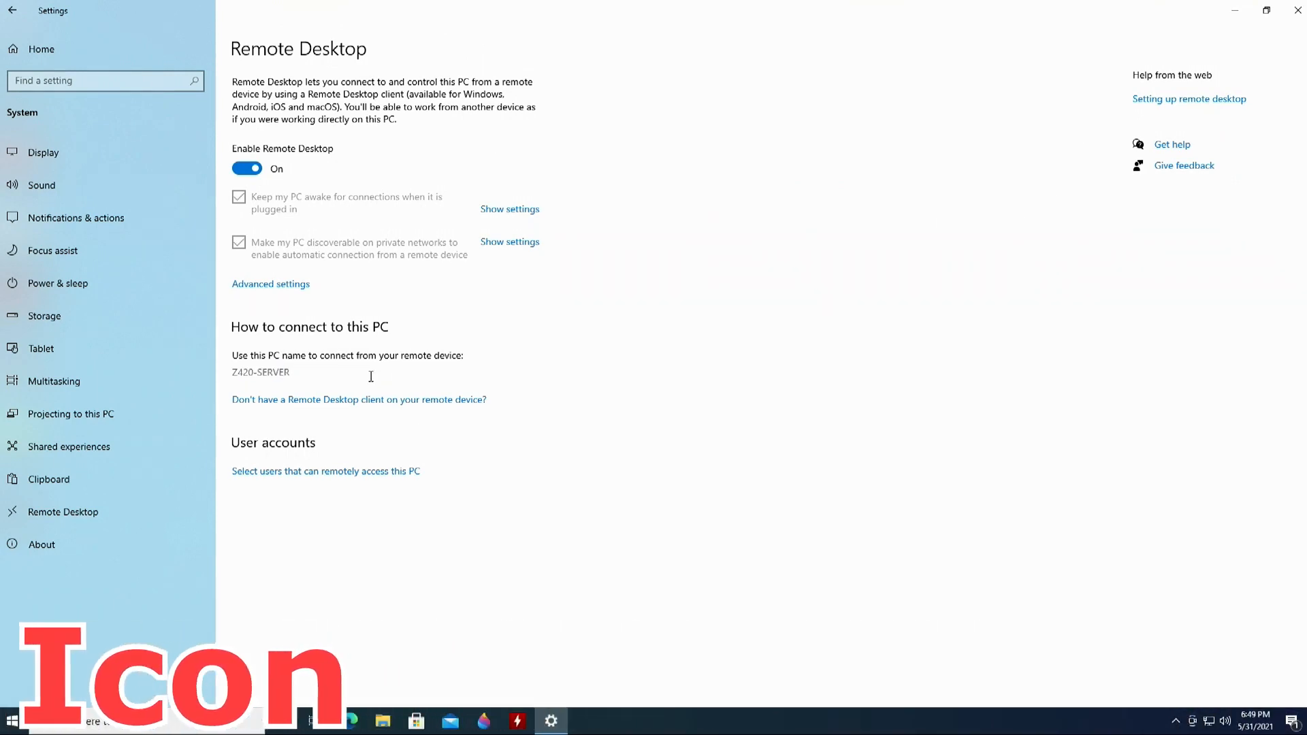
left_click(13, 13)
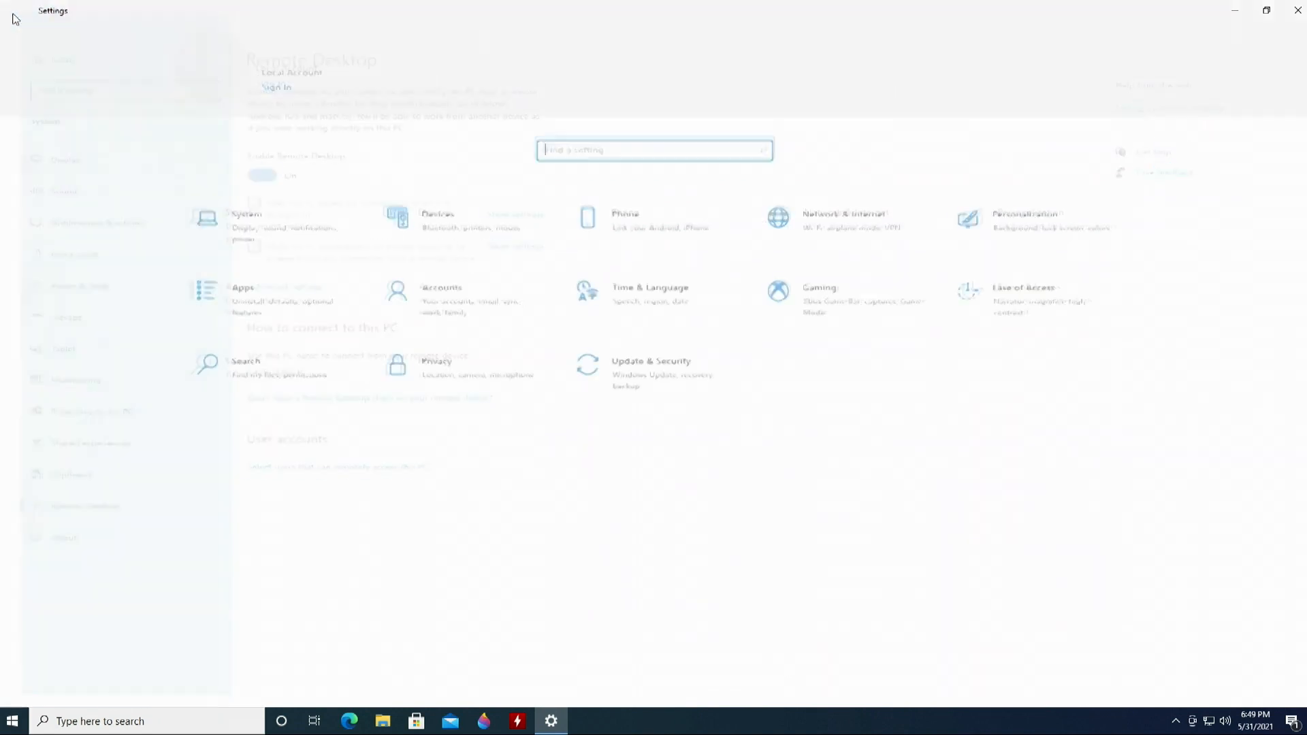
- Show the Ethernet adapter's Status dialog from Network & Internet's adapter options
left_click(847, 238)
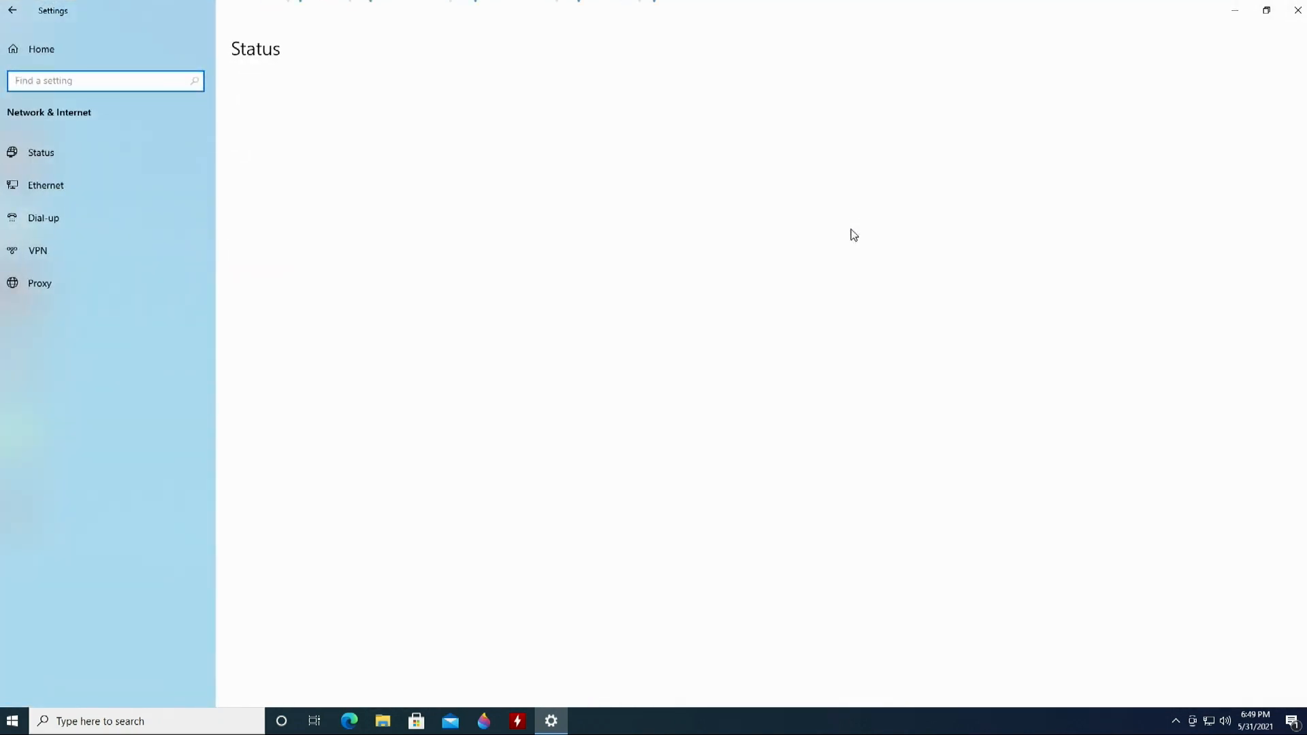
left_click(45, 184)
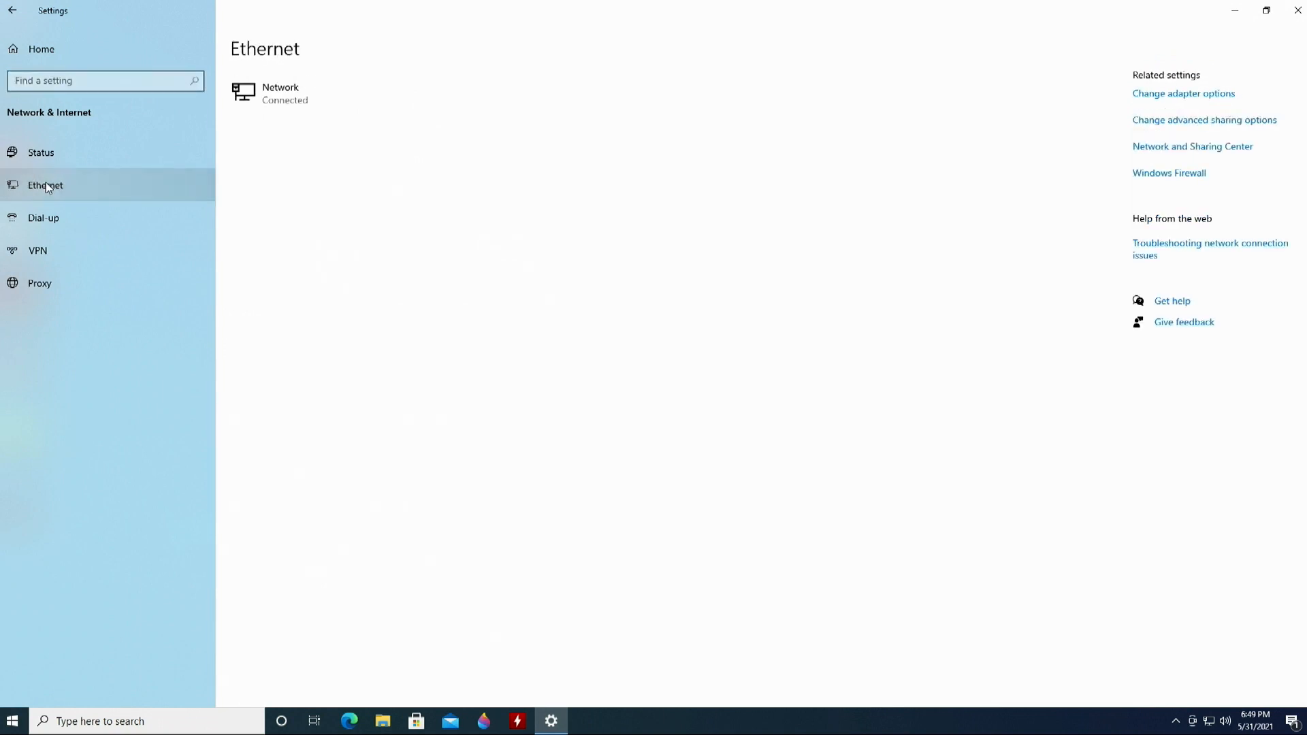
left_click(1200, 99)
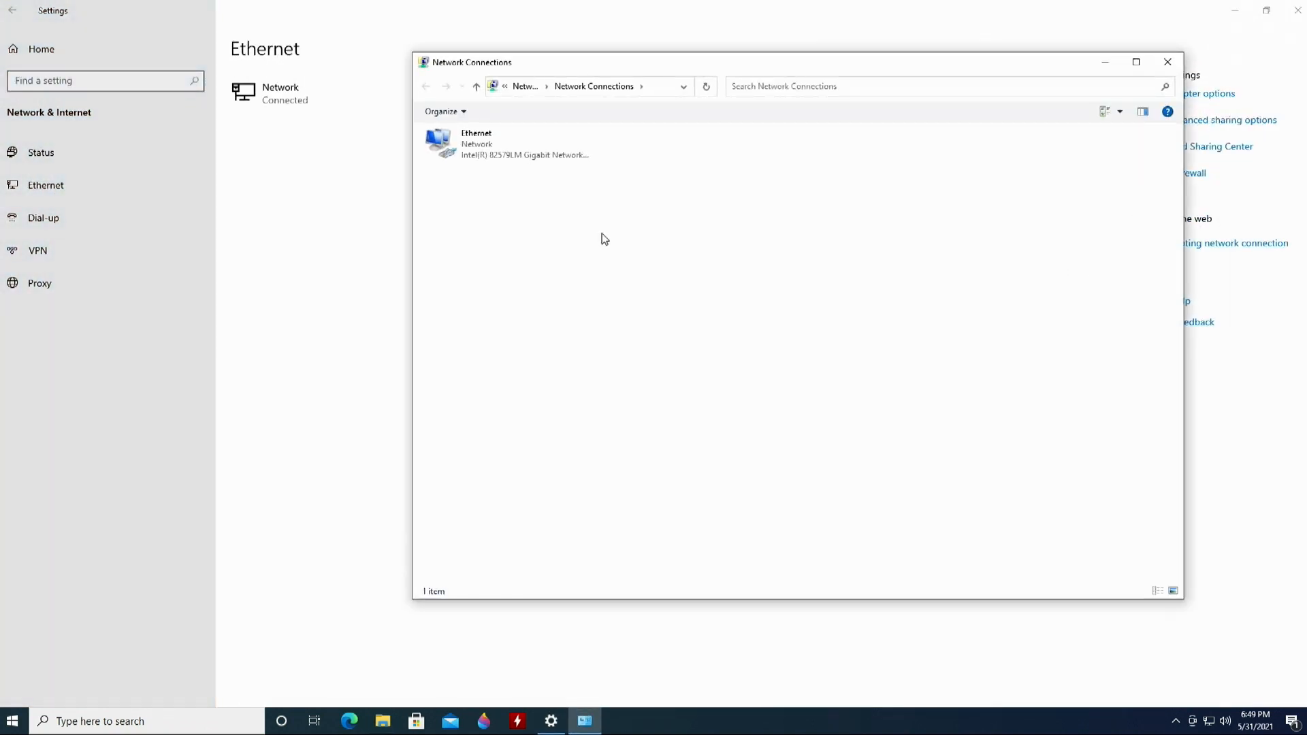
double_click(520, 151)
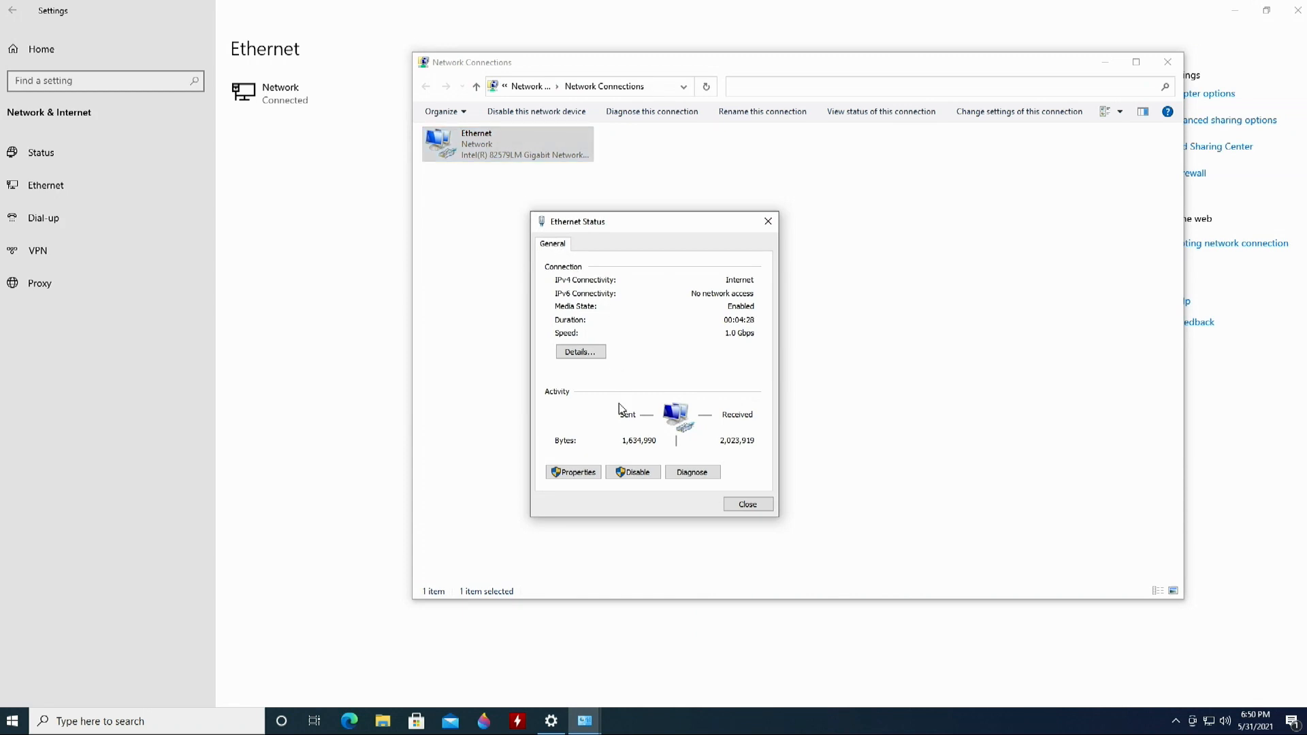
- Read the Ethernet IPv4 address 192.168.1.141 in Details, then close all network windows
left_click(590, 352)
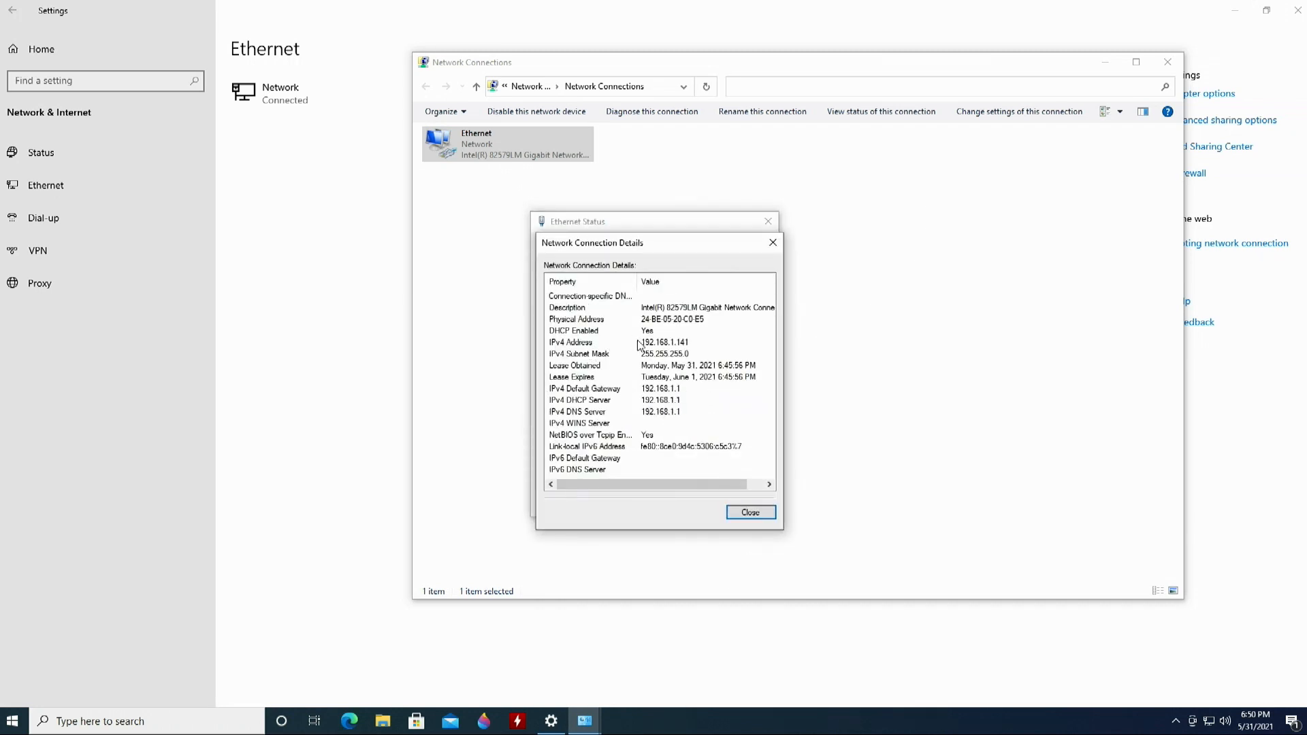
left_click(648, 345)
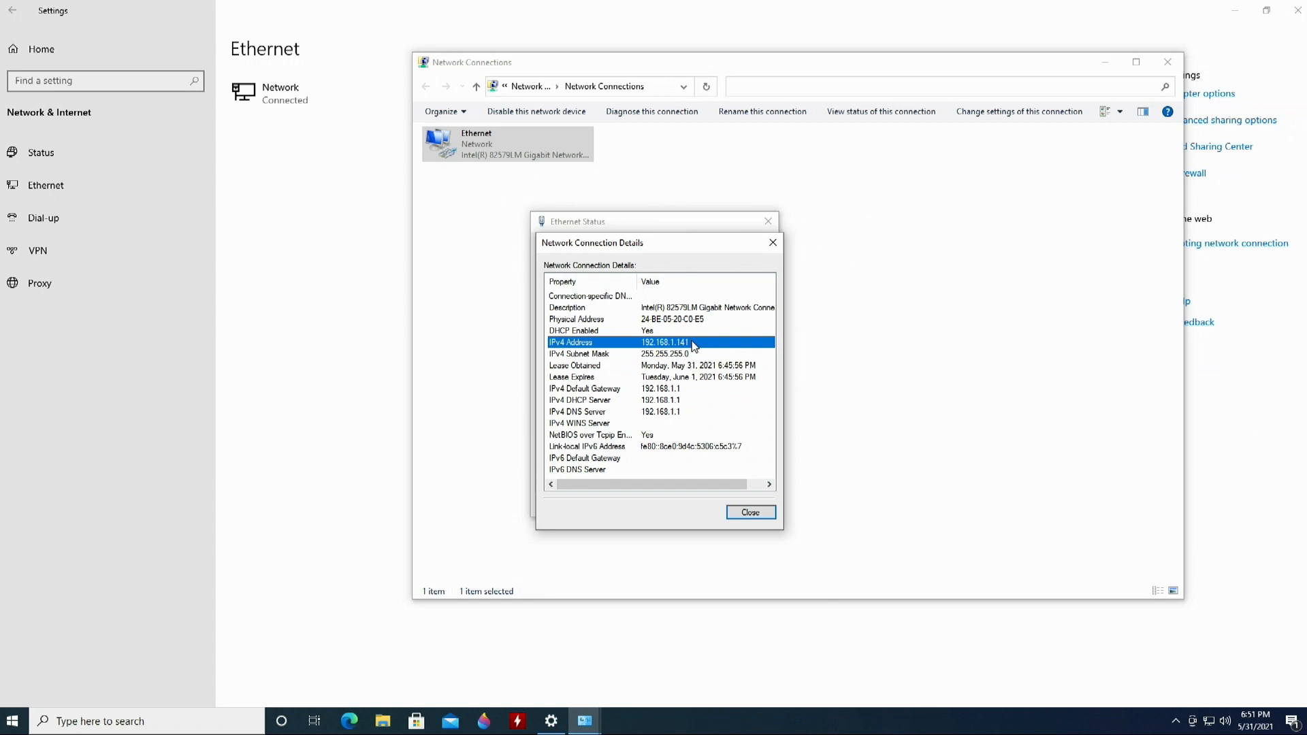
left_click(751, 514)
left_click(734, 505)
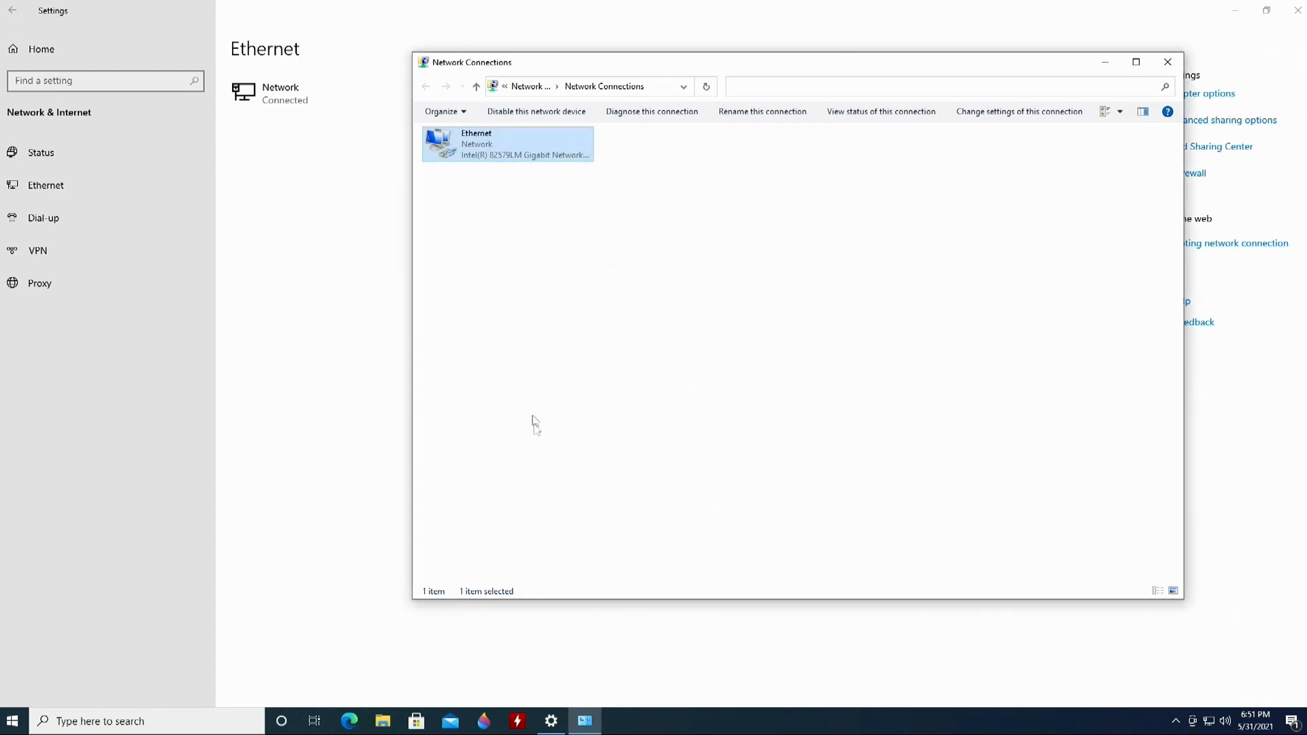
left_click(1167, 62)
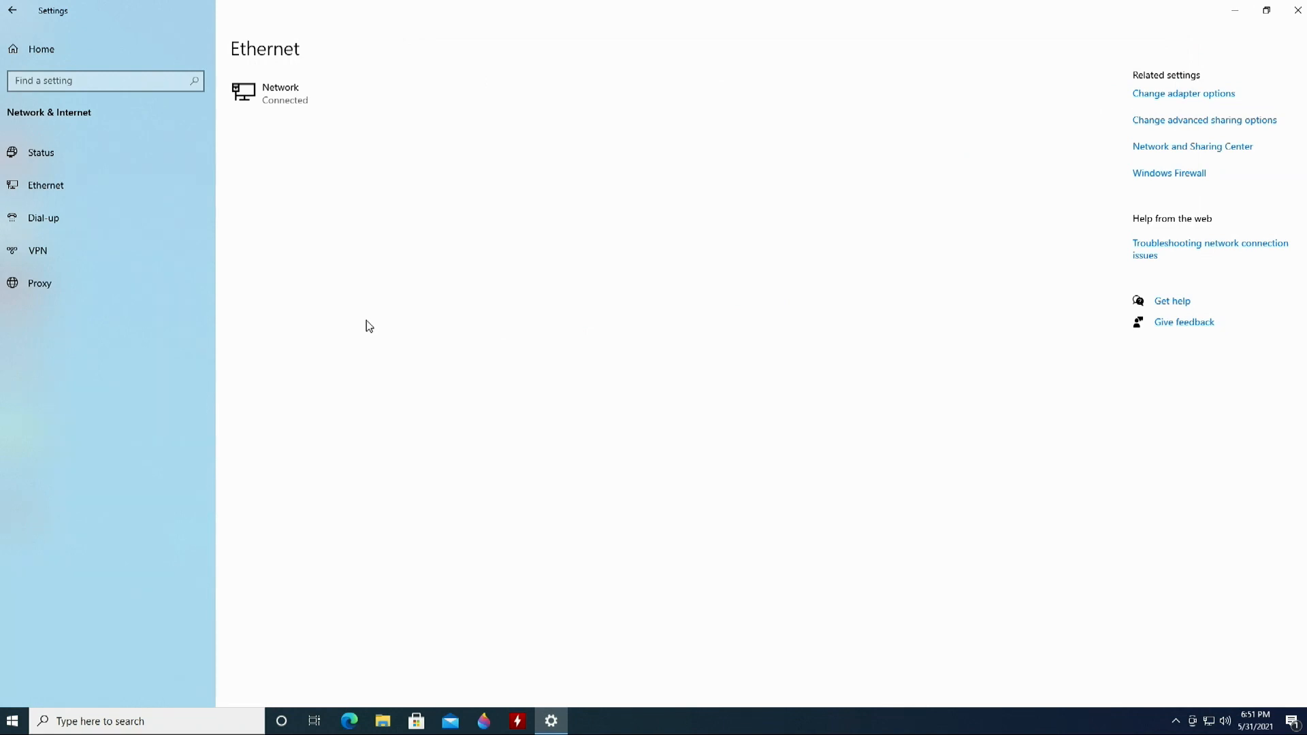
- Check the Password sign-in option under Accounts, then go to Family & other users
left_click(11, 10)
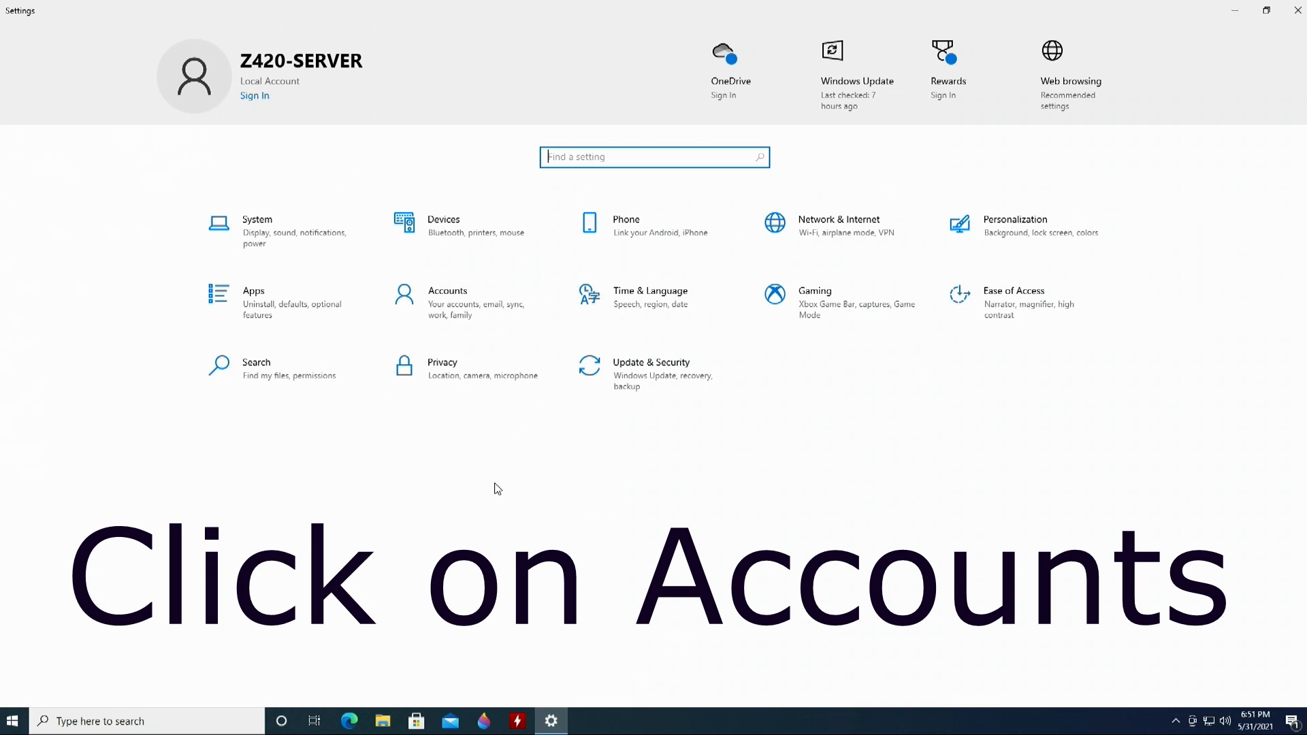
left_click(447, 294)
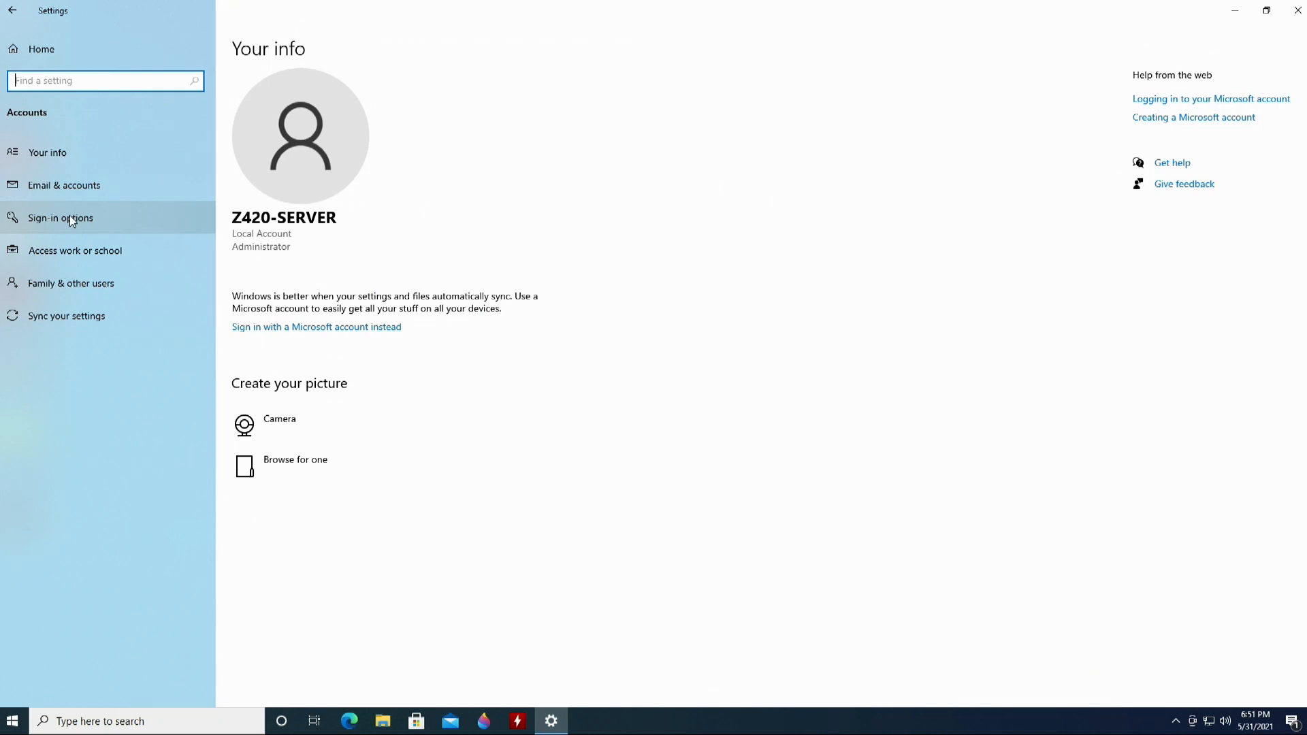
left_click(71, 219)
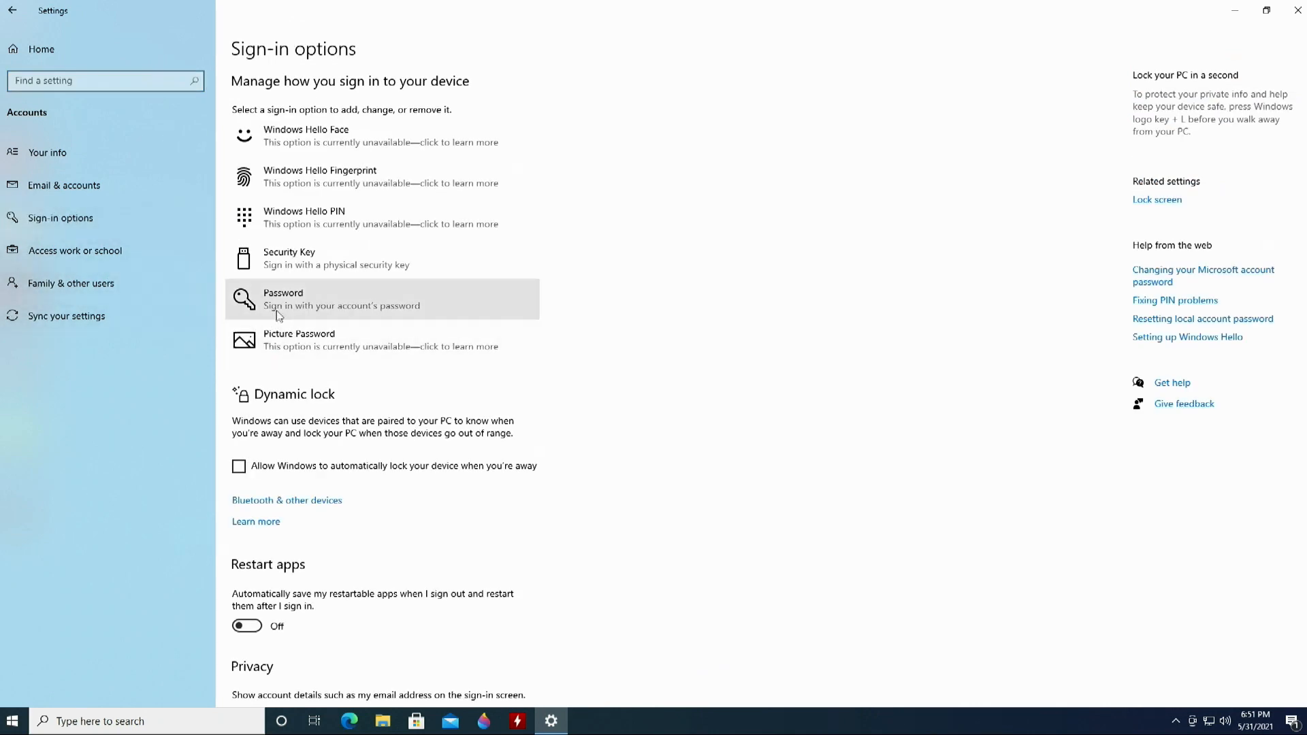
left_click(256, 308)
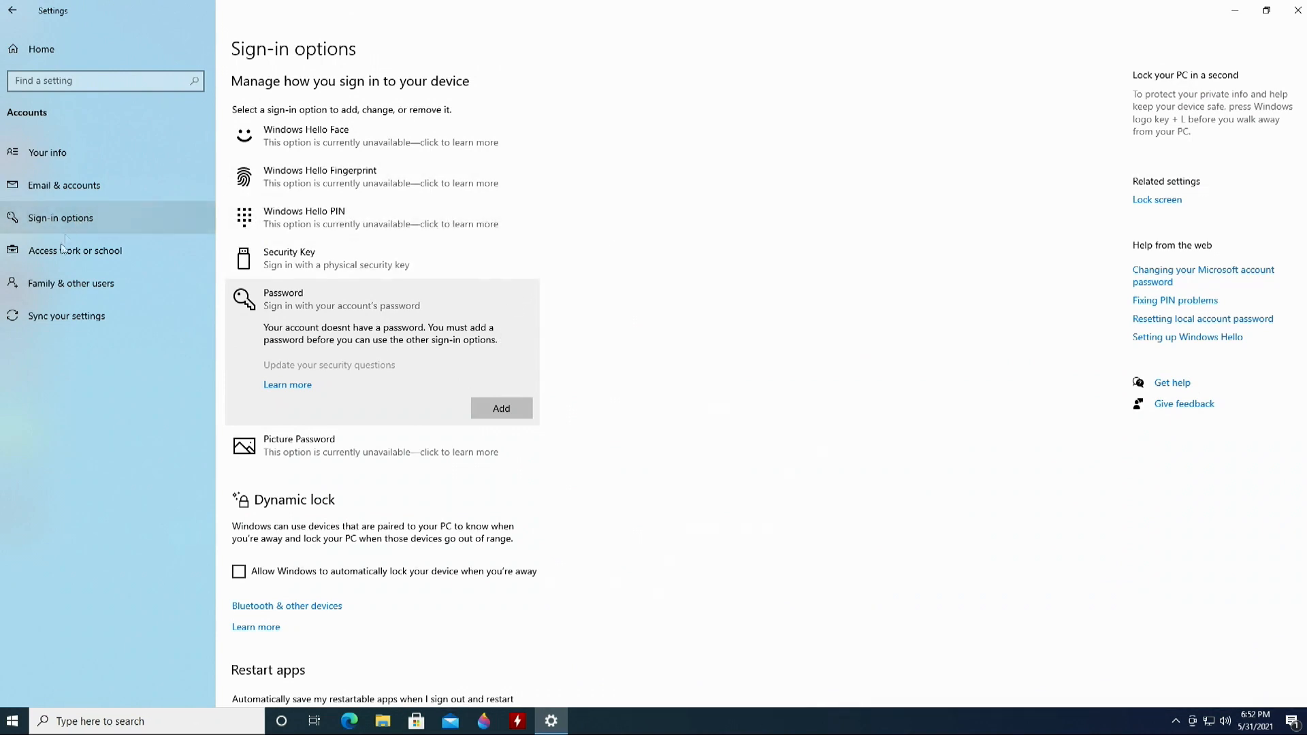
left_click(61, 283)
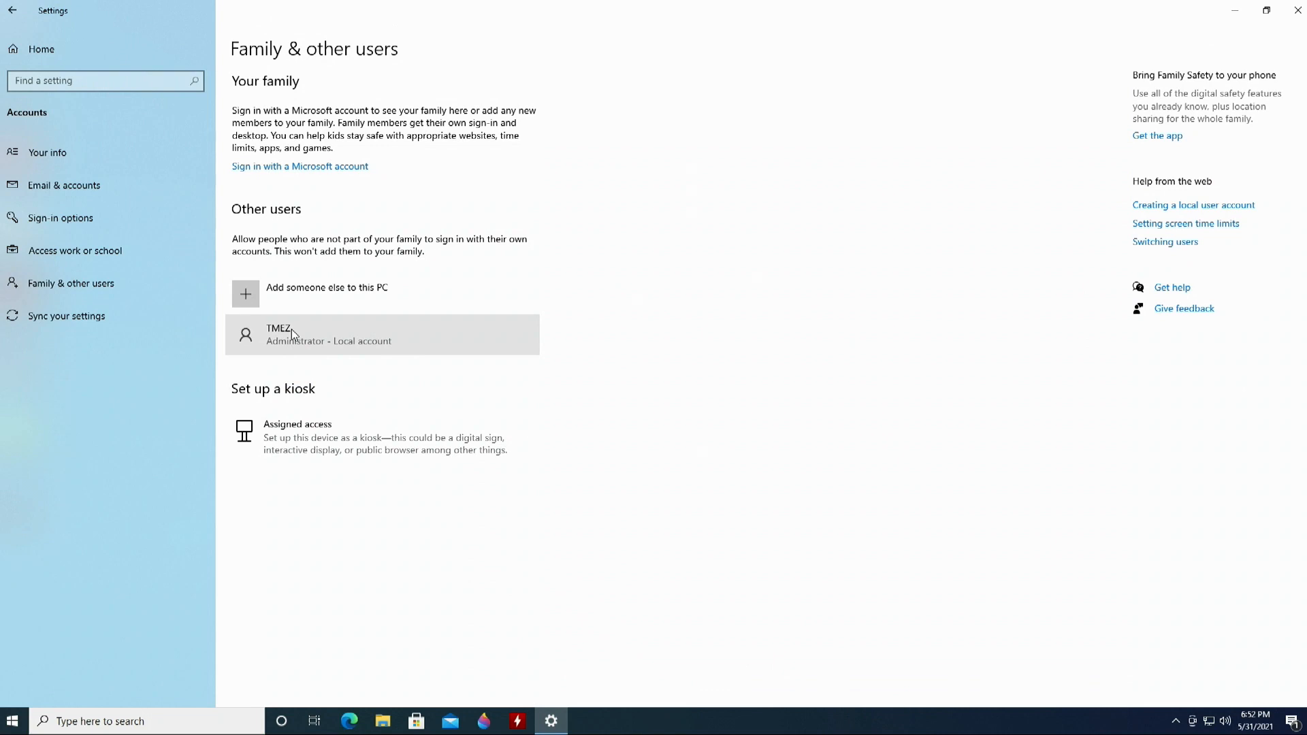
- Start adding another user to this PC as a local account without a Microsoft account
left_click(248, 298)
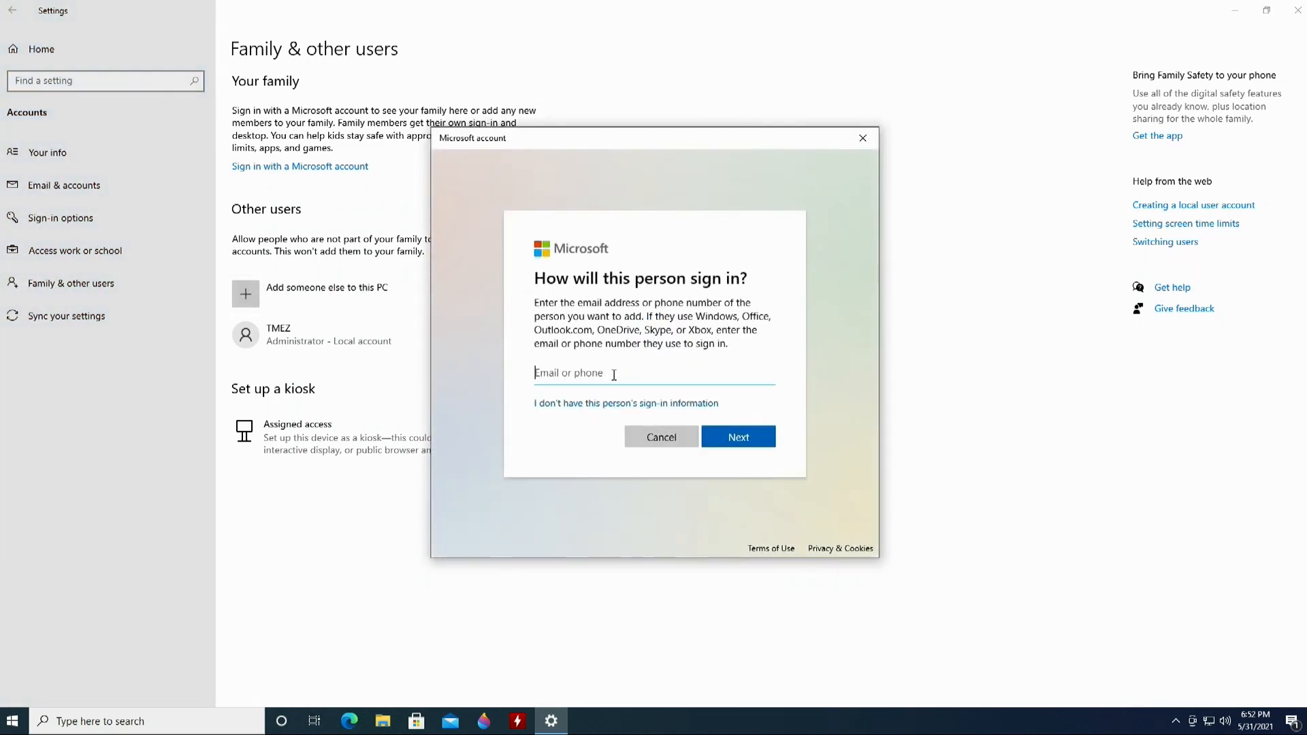
left_click(600, 408)
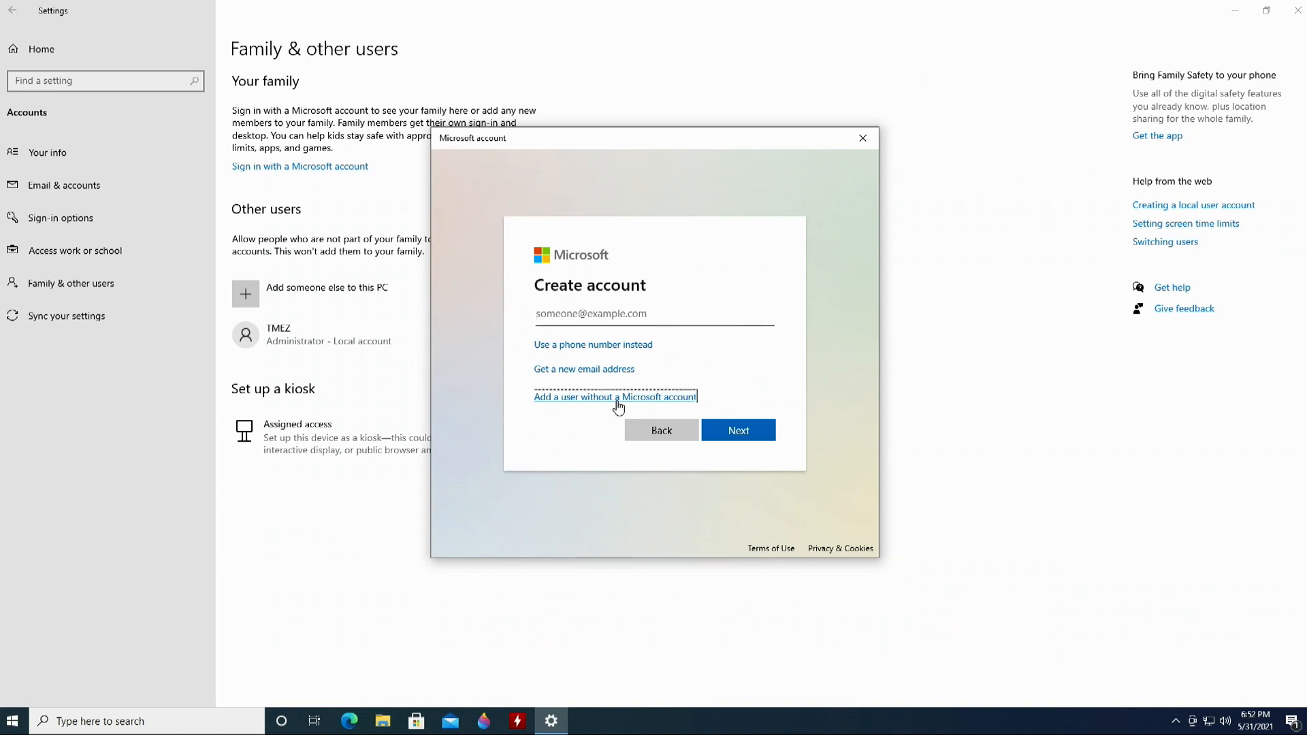
left_click(618, 399)
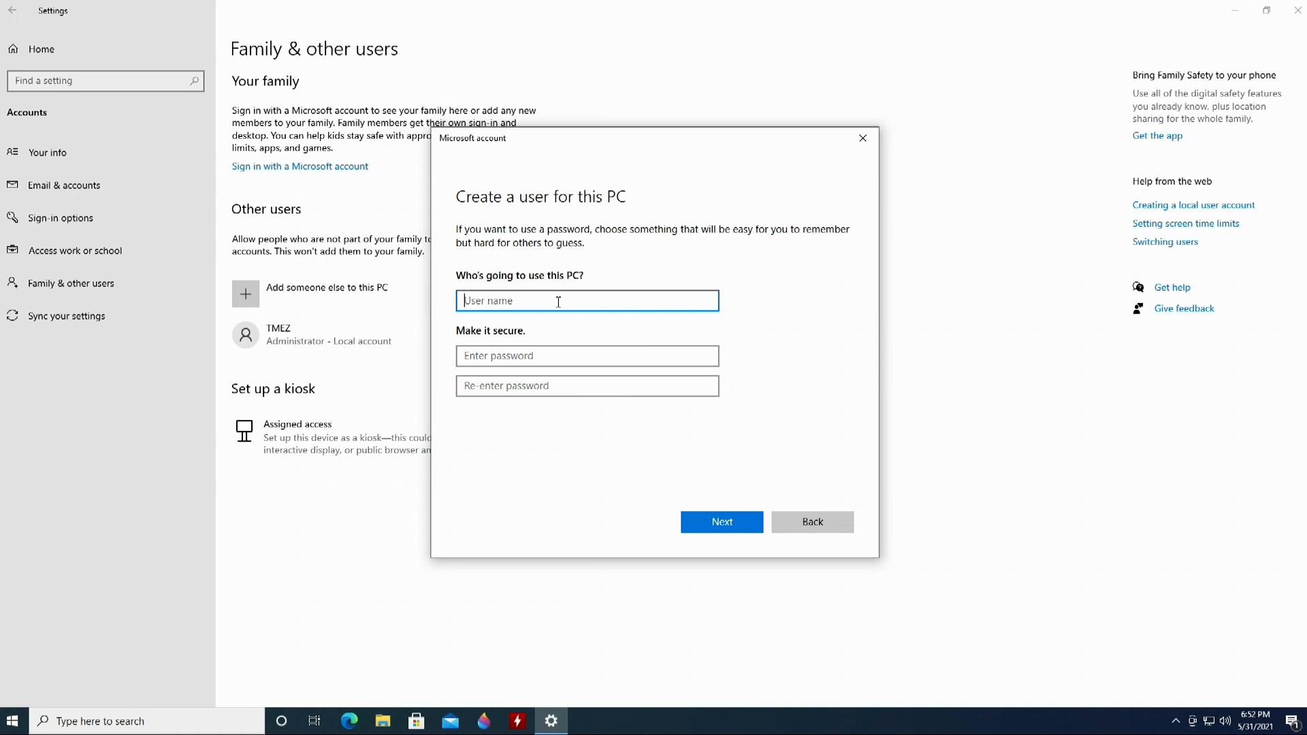
- Enter the new account's user name and its password twice
type("TMEZ")
left_click(581, 360)
type("1234")
left_click(569, 386)
type("123")
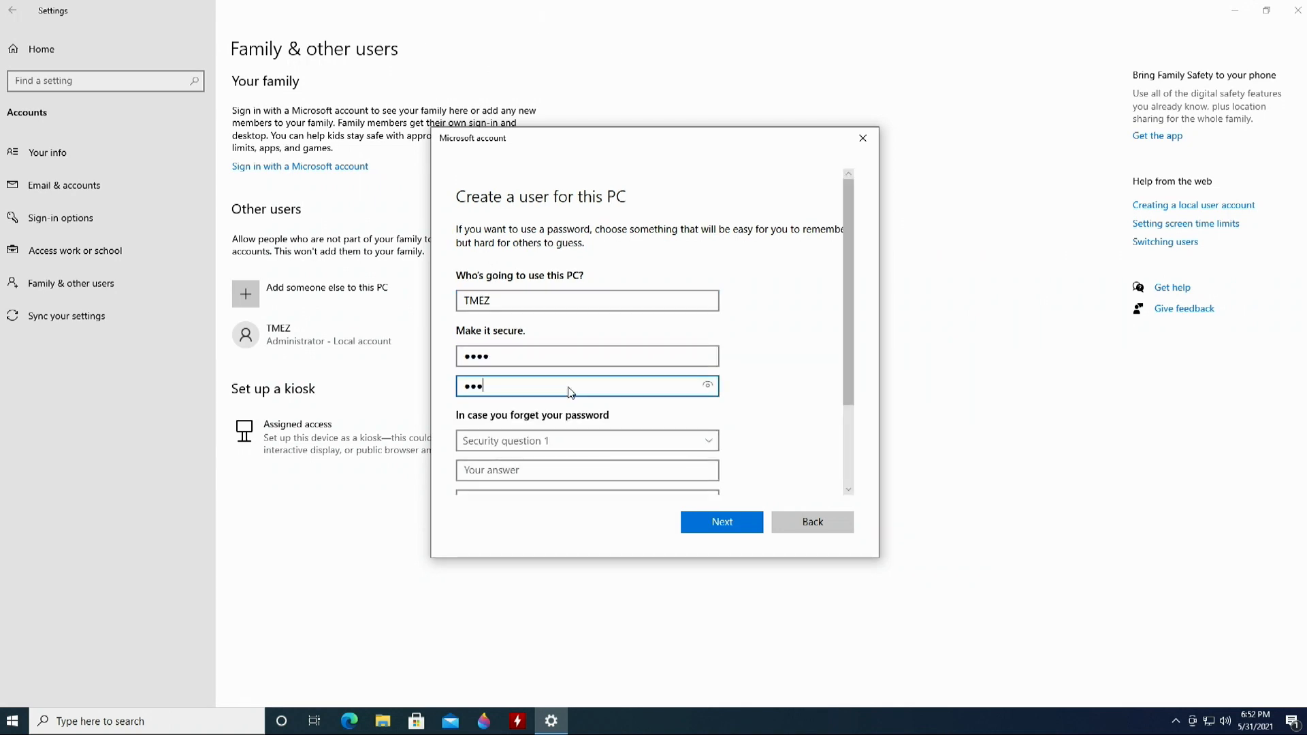
scroll(575, 463, "down", 2)
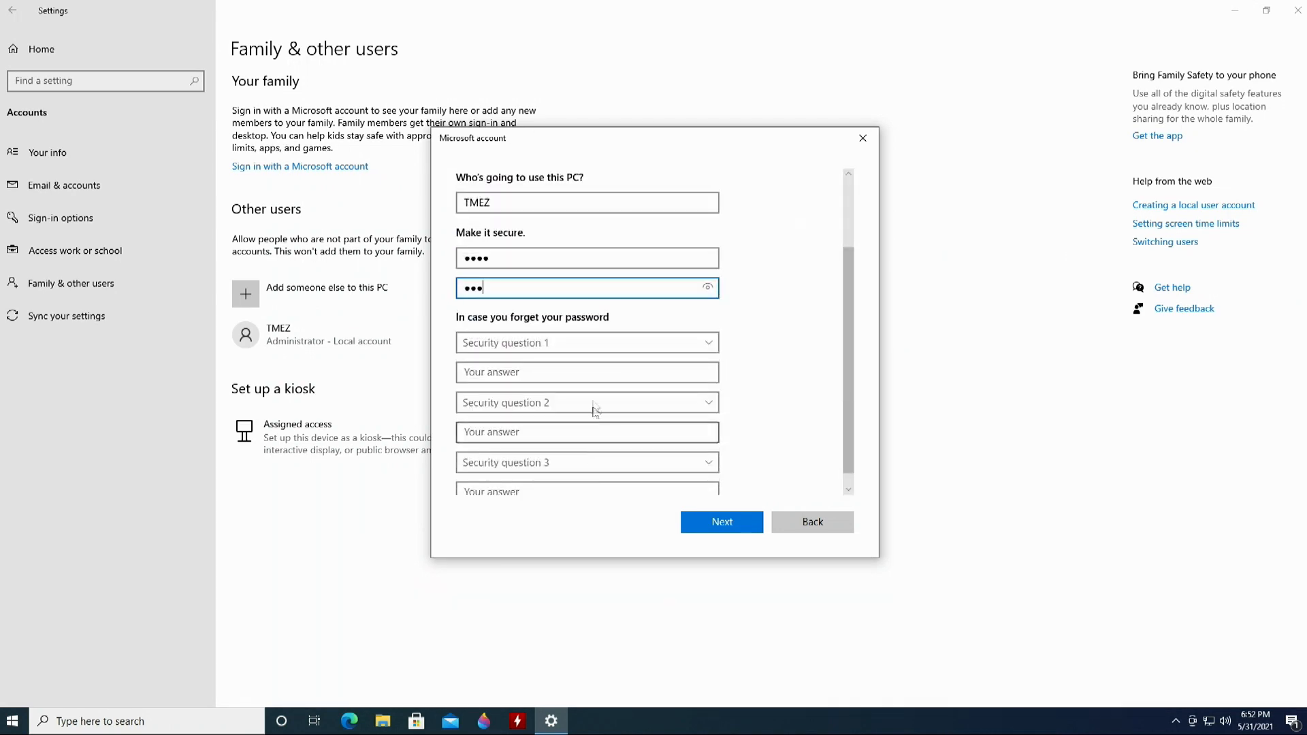
- Choose the first pet's name and city-born security questions and answer both
left_click(575, 346)
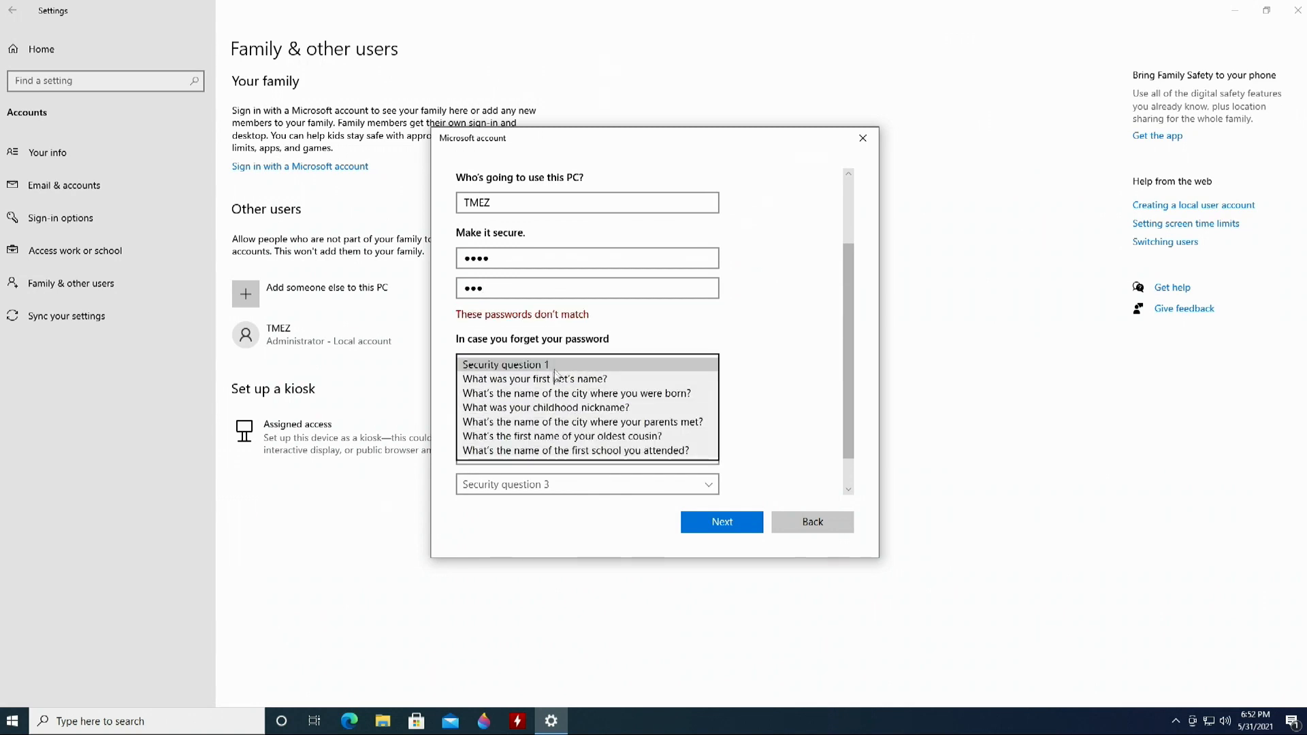
left_click(548, 380)
left_click(538, 393)
type("ADSF")
left_click(529, 428)
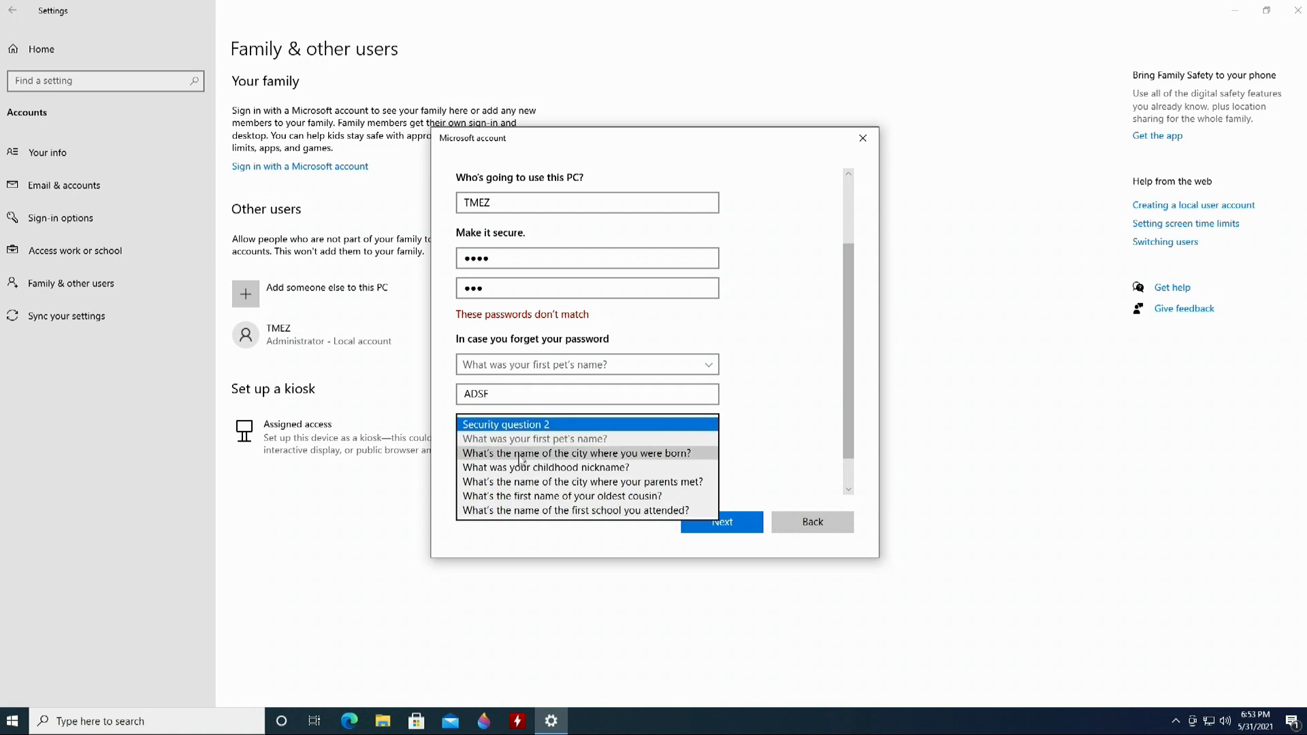
left_click(519, 455)
left_click(522, 453)
type("ASF")
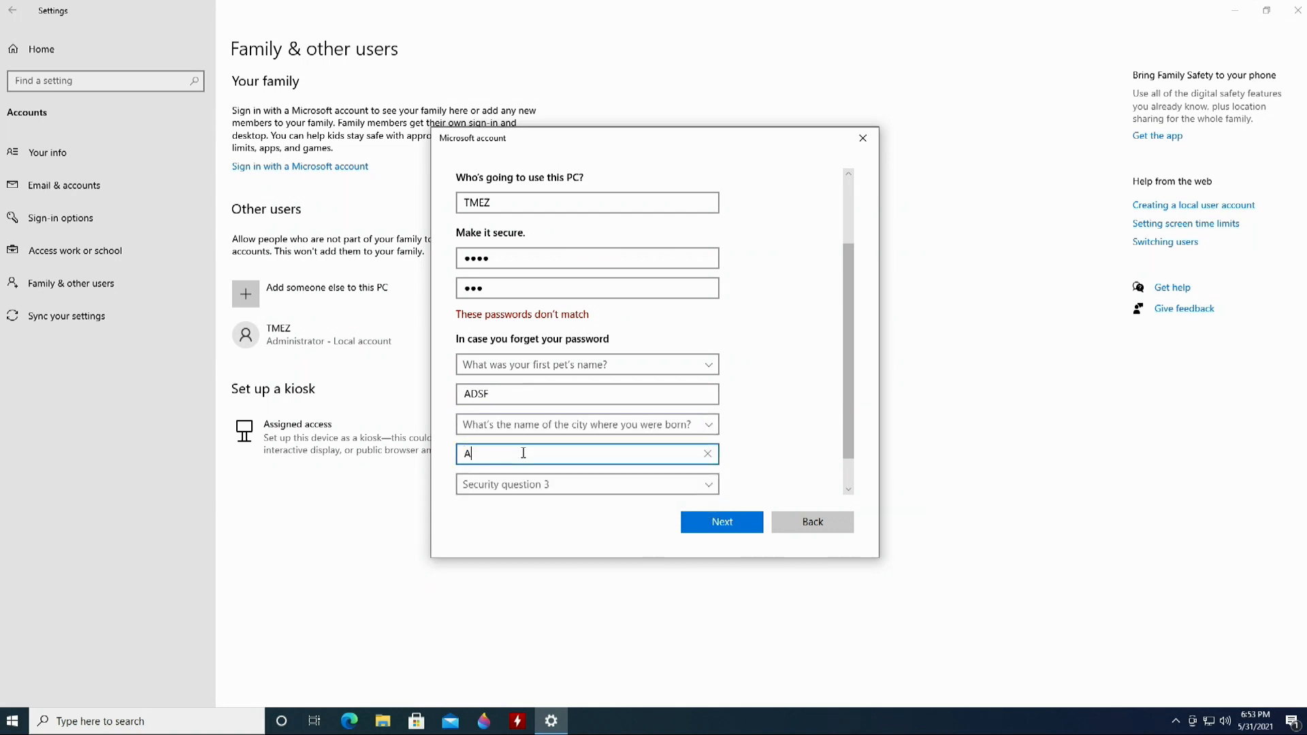
- Answer the childhood nickname question, then close the dialog without finishing
left_click(535, 484)
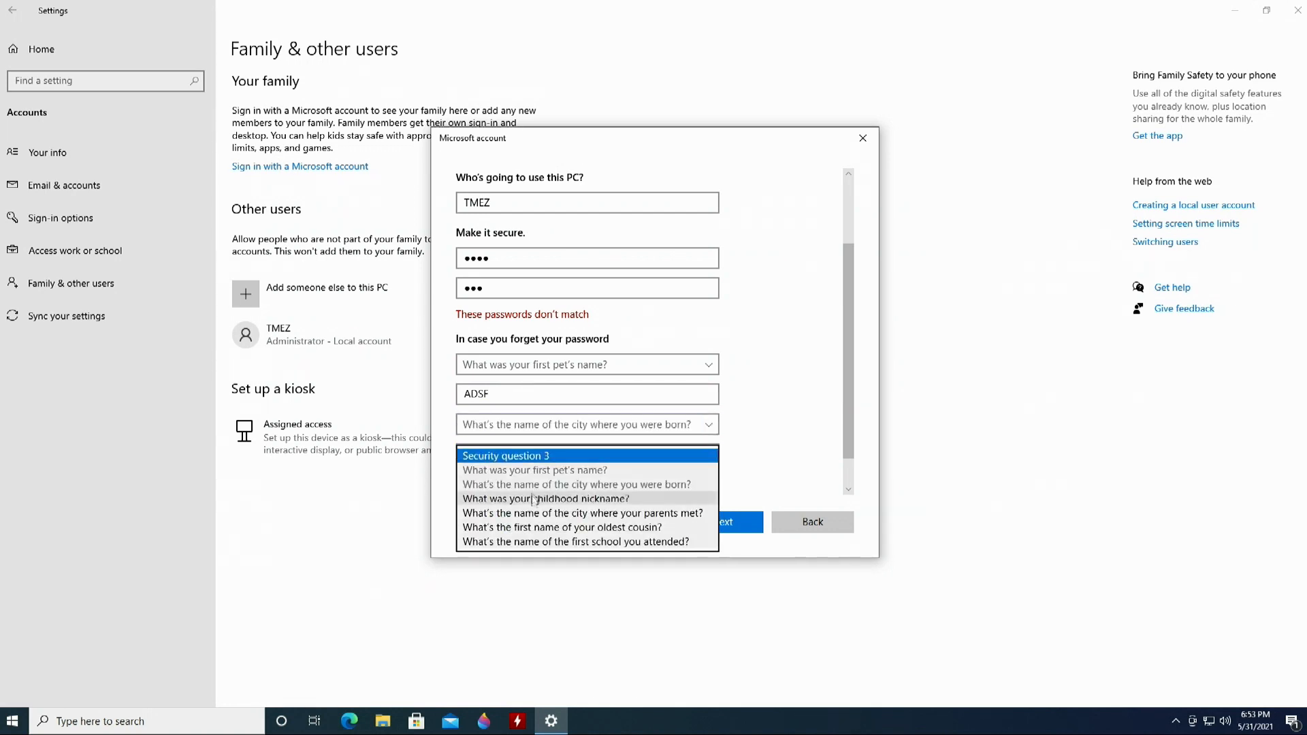
left_click(533, 499)
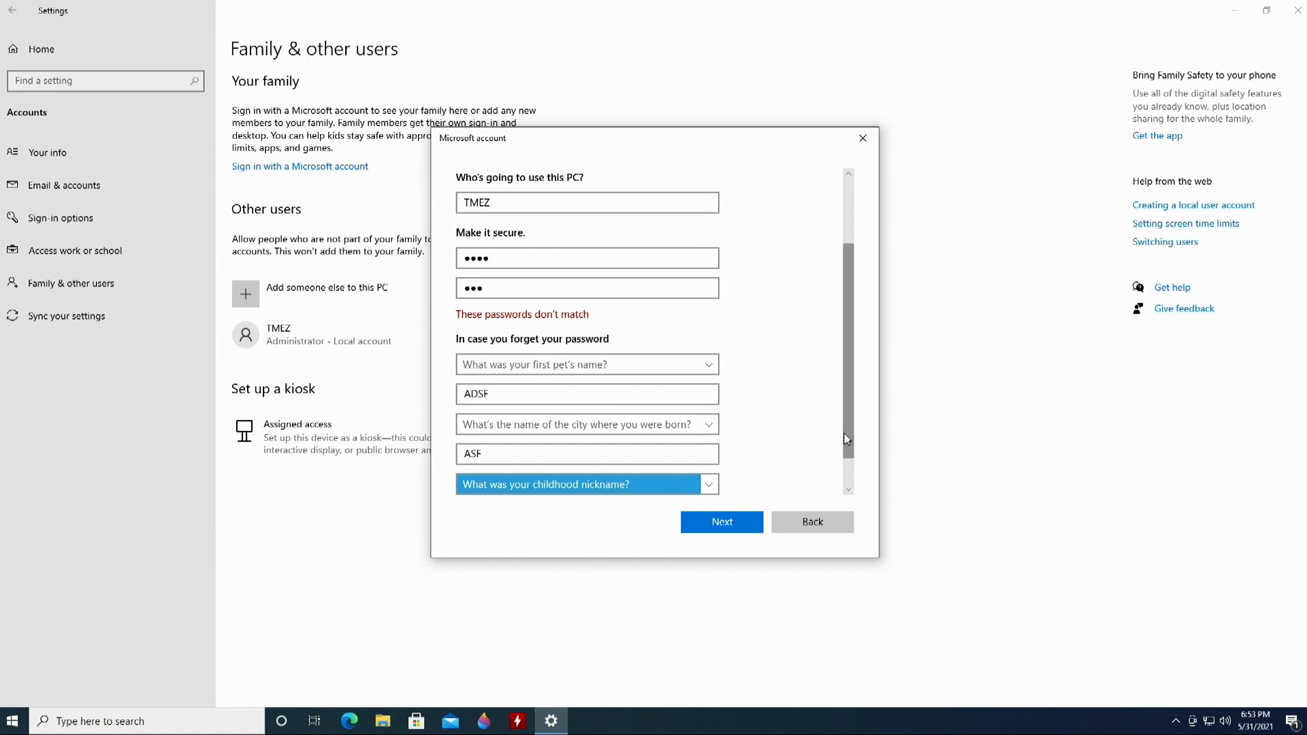
scroll(844, 453, "down", 2)
left_click(616, 477)
type("ASDF")
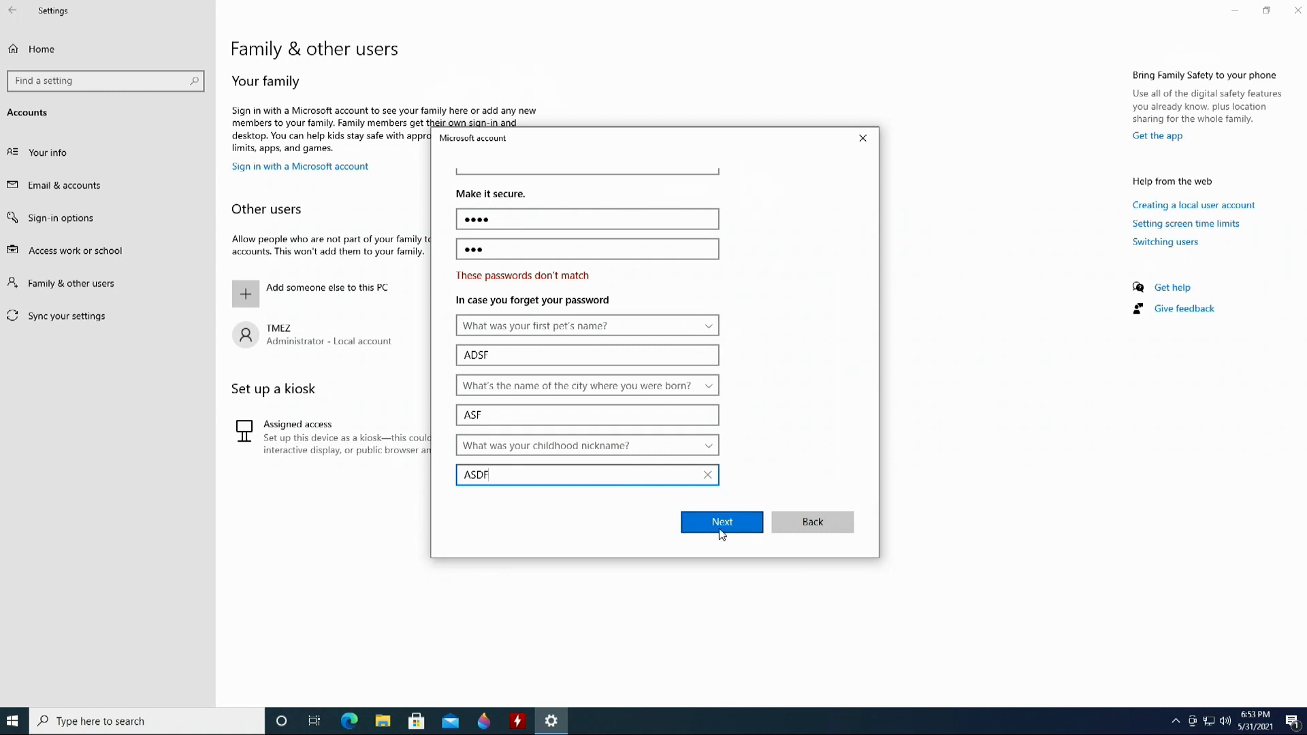
left_click(863, 136)
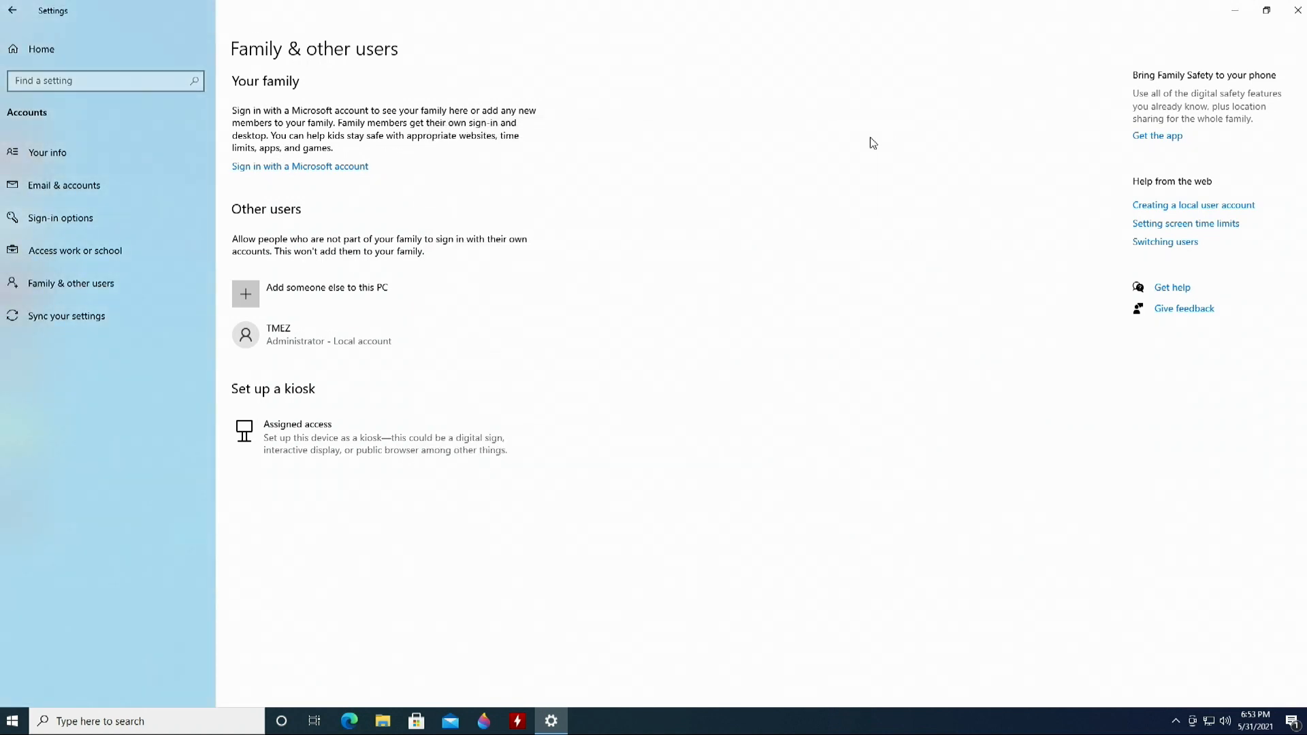
- Keep the existing local account type as Administrator, then return to Settings home
left_click(302, 345)
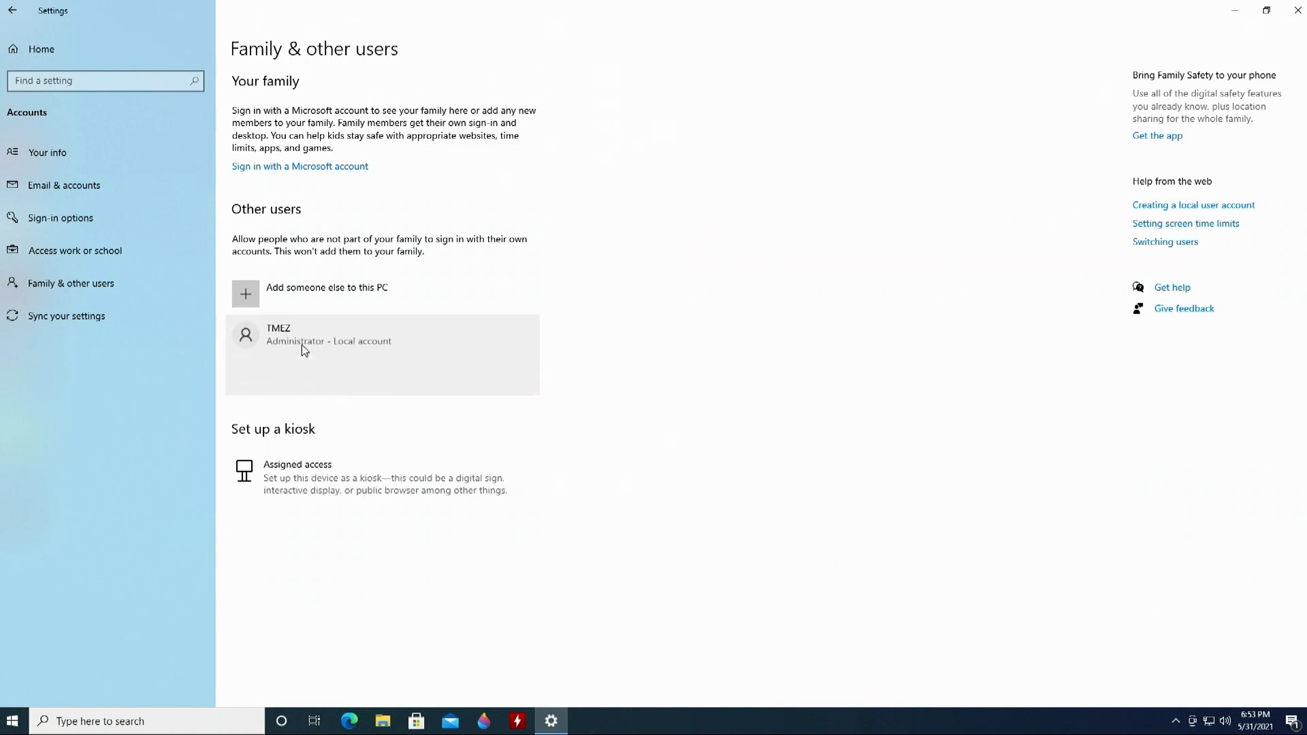
left_click(368, 382)
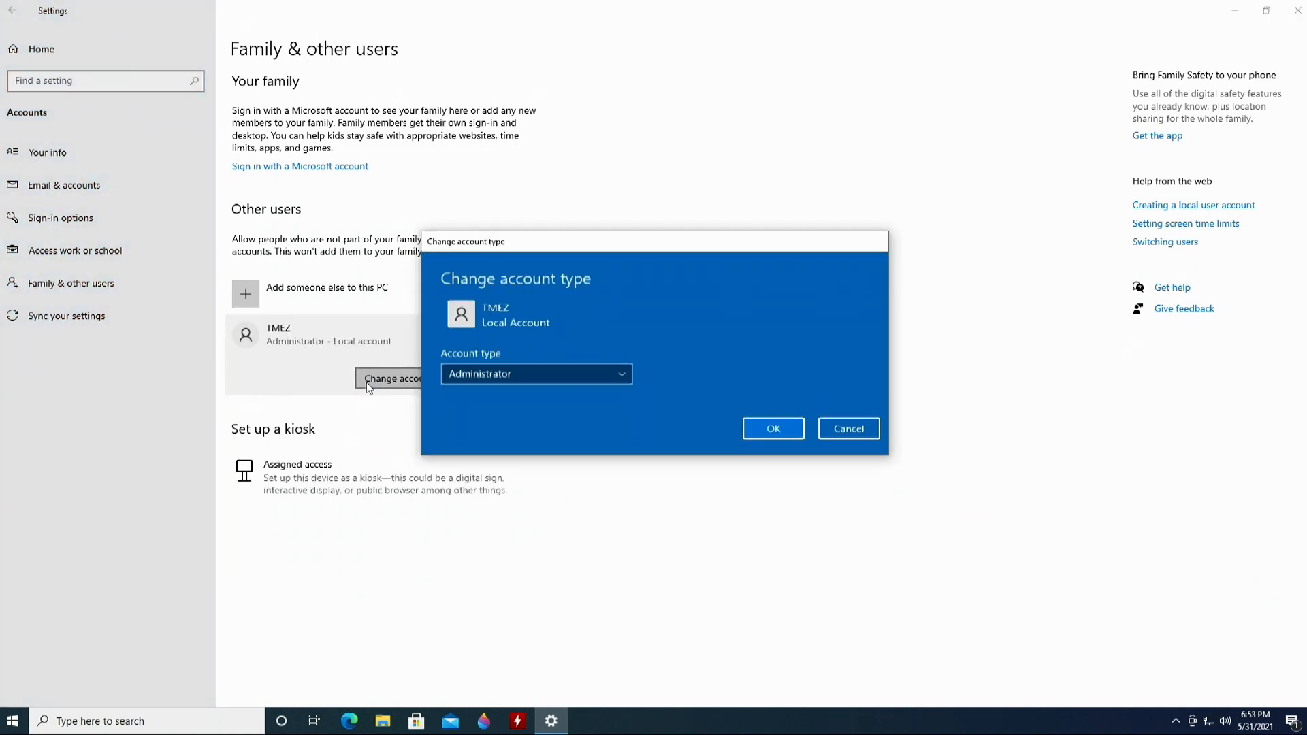
left_click(497, 375)
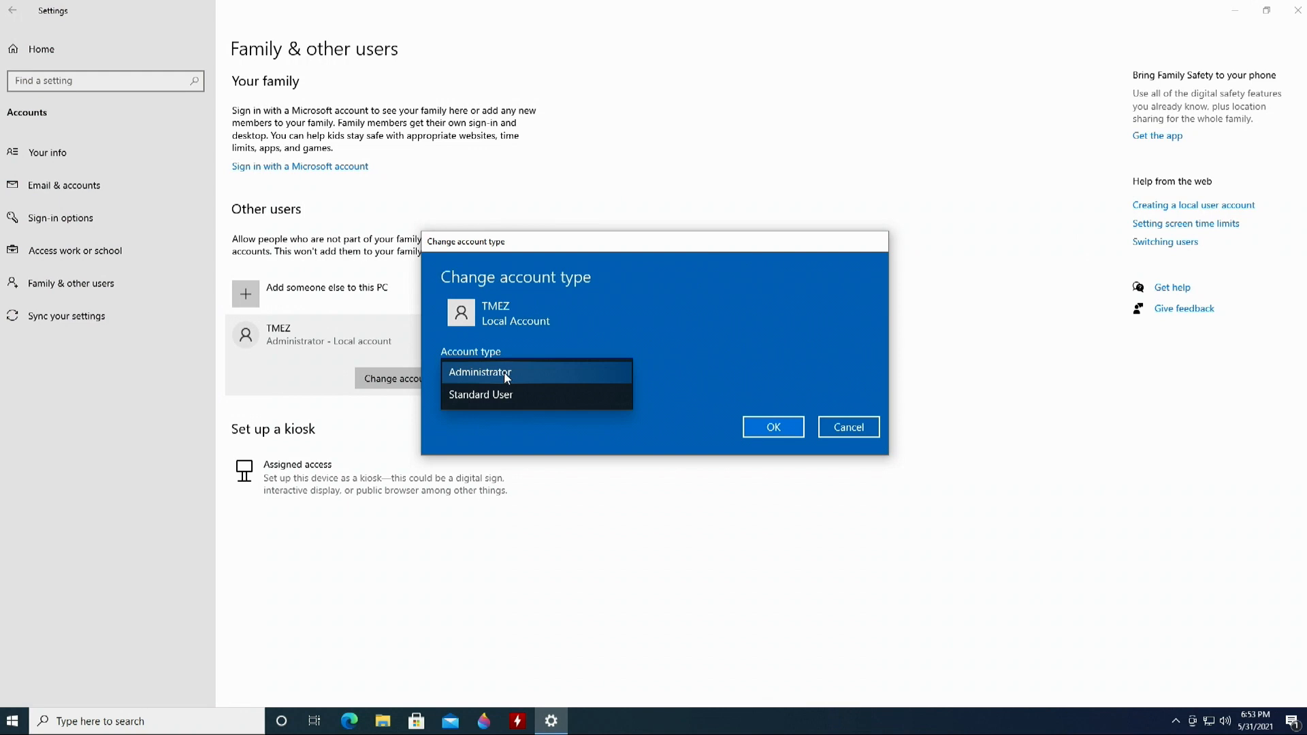
left_click(853, 427)
left_click(775, 429)
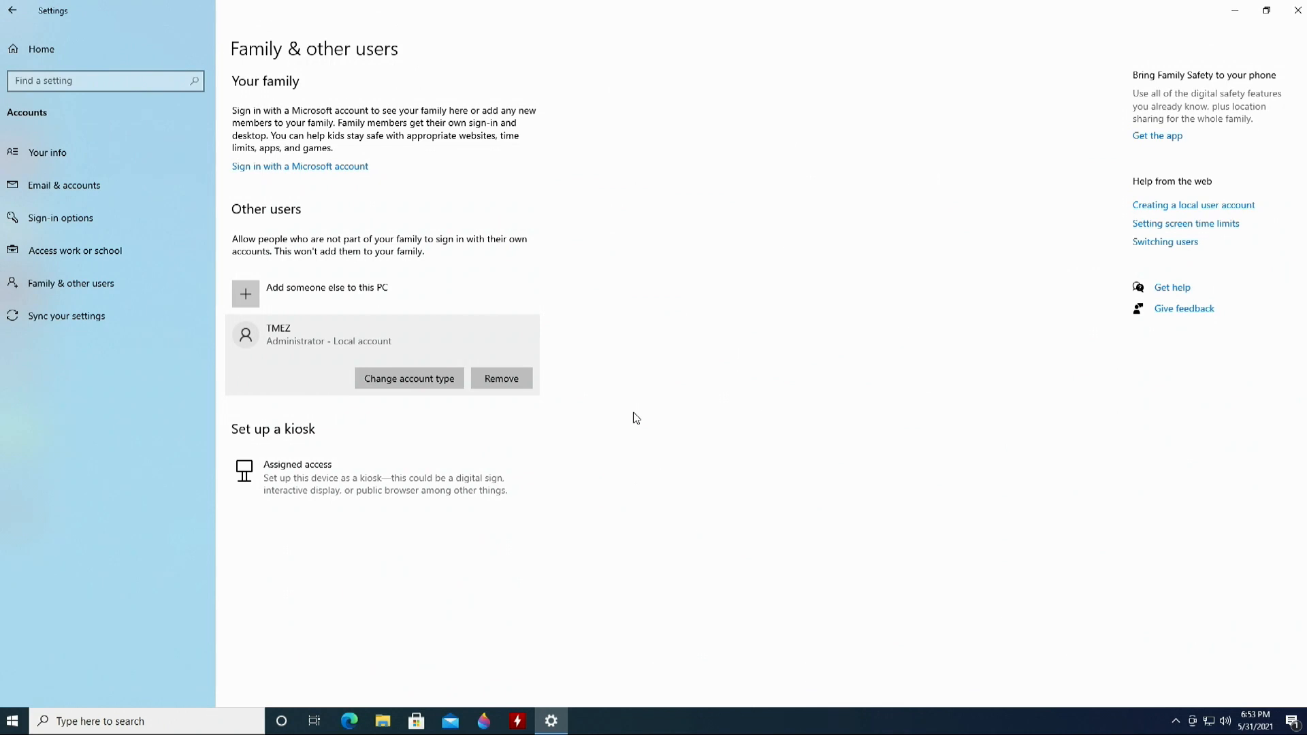
left_click(14, 10)
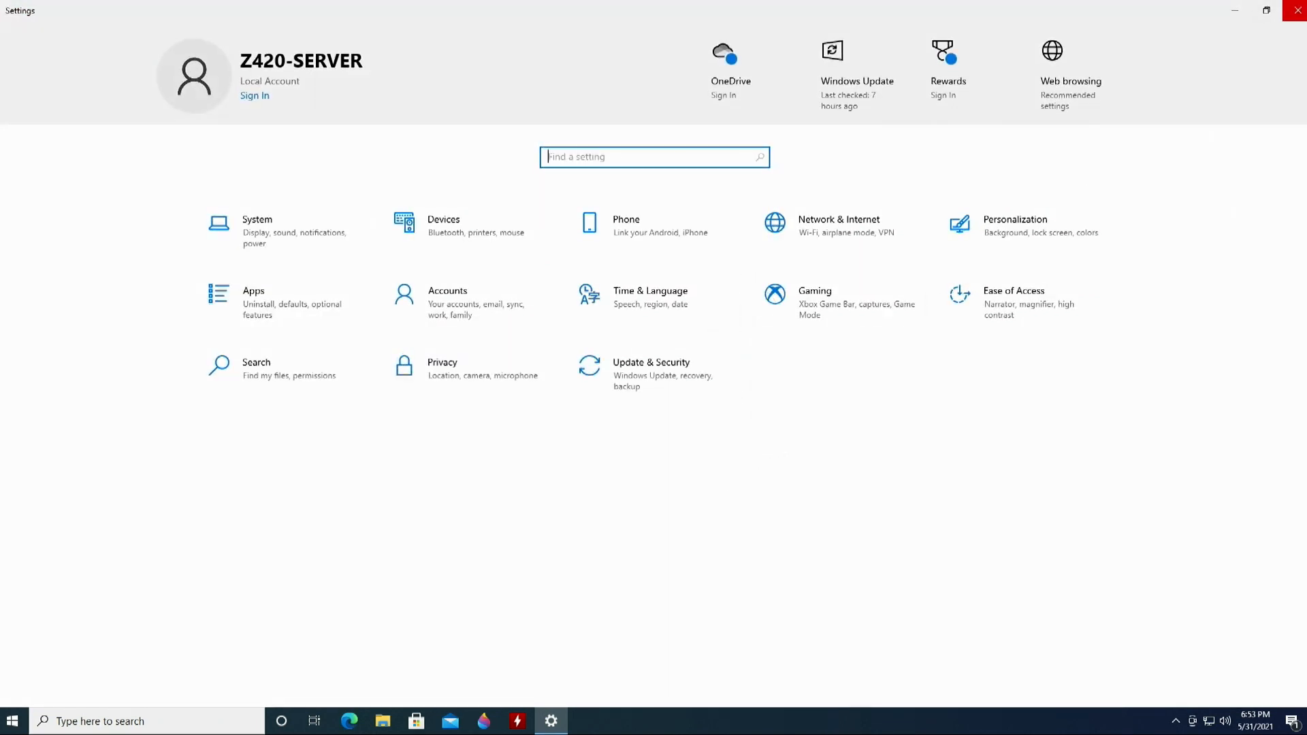
- Close Settings and launch Remote Desktop Connection by searching 'rem'
left_click(1297, 10)
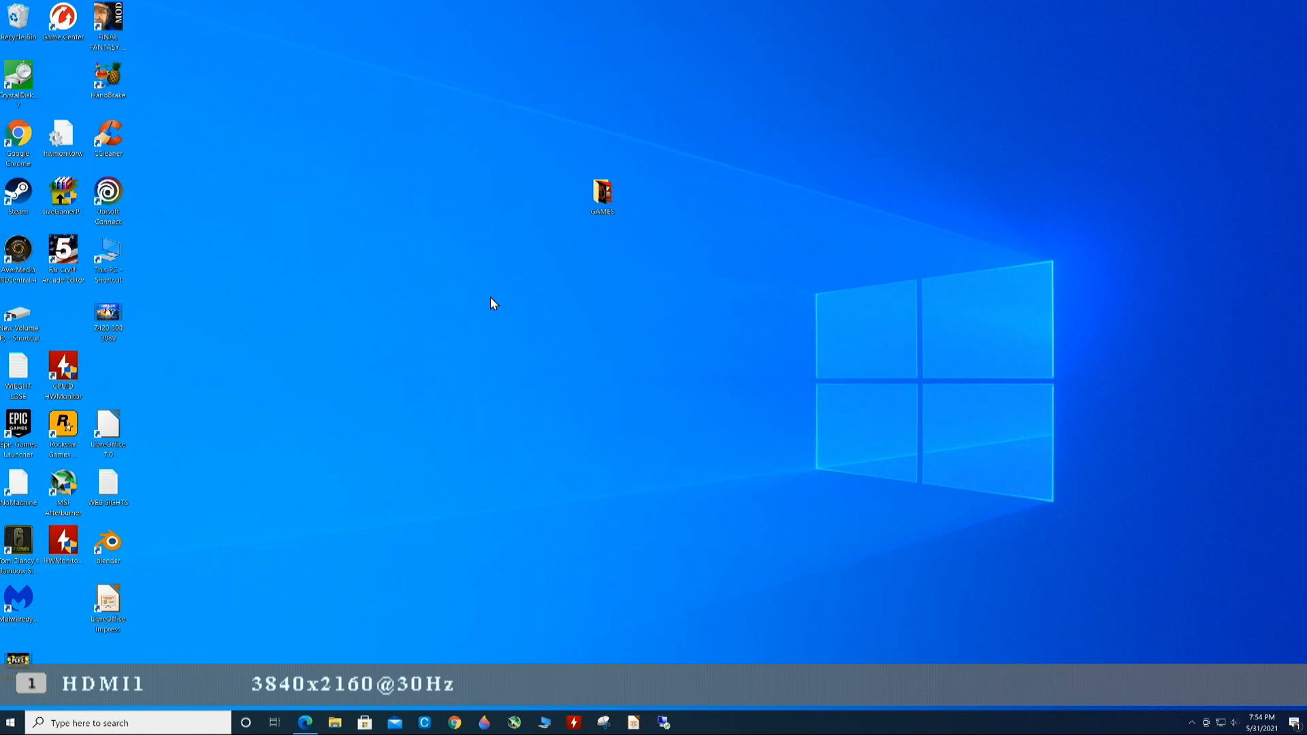
left_click(167, 726)
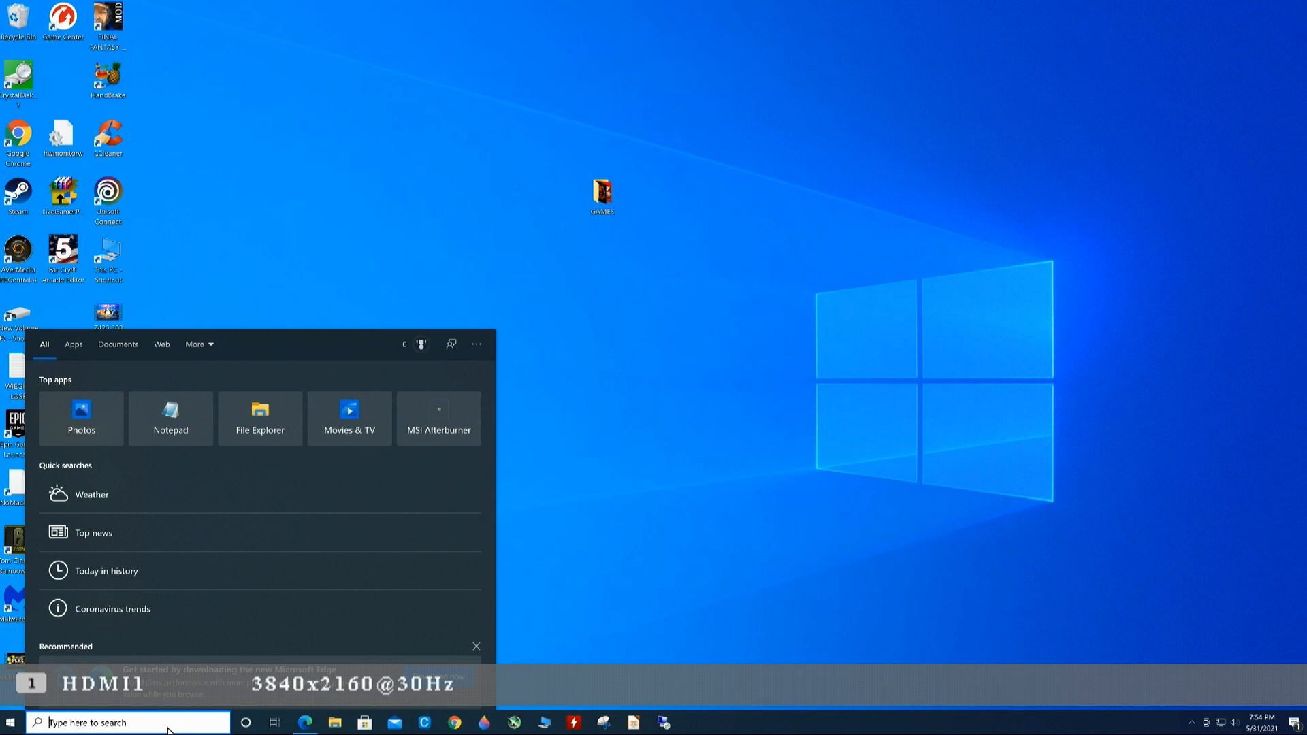
type("rem")
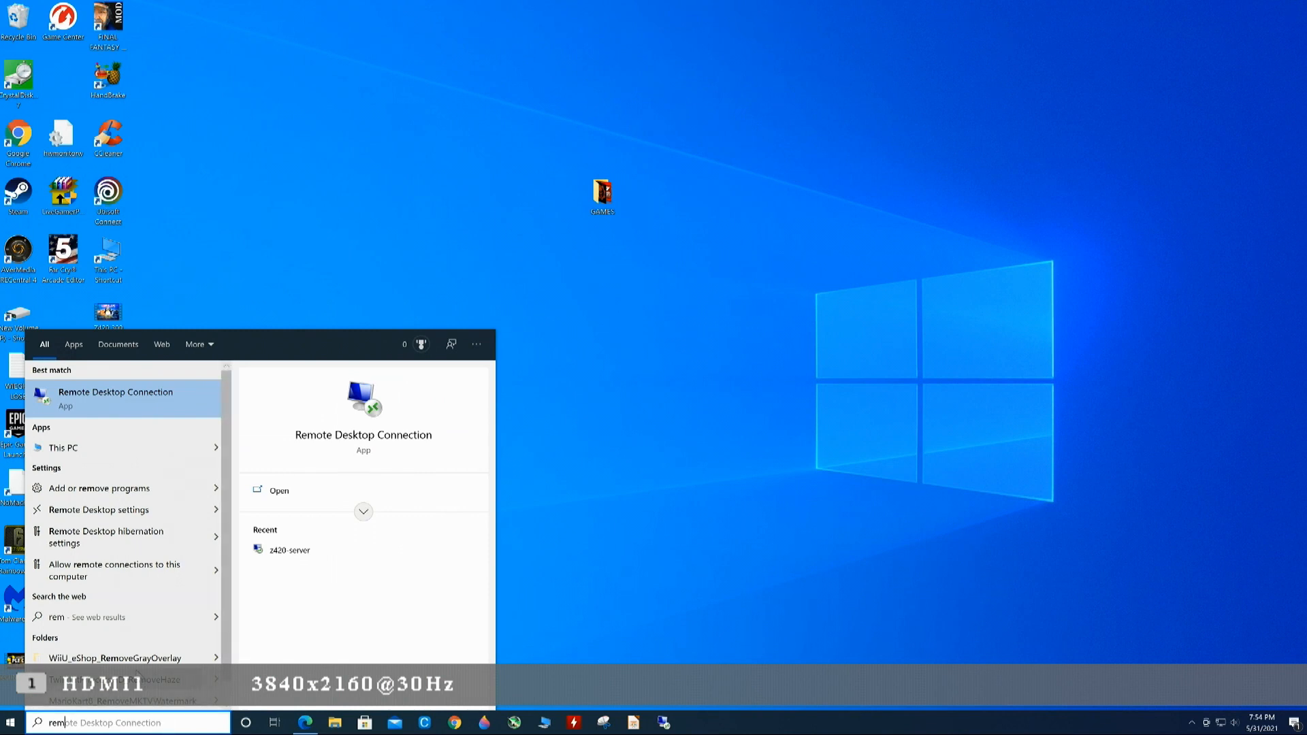
right_click(161, 399)
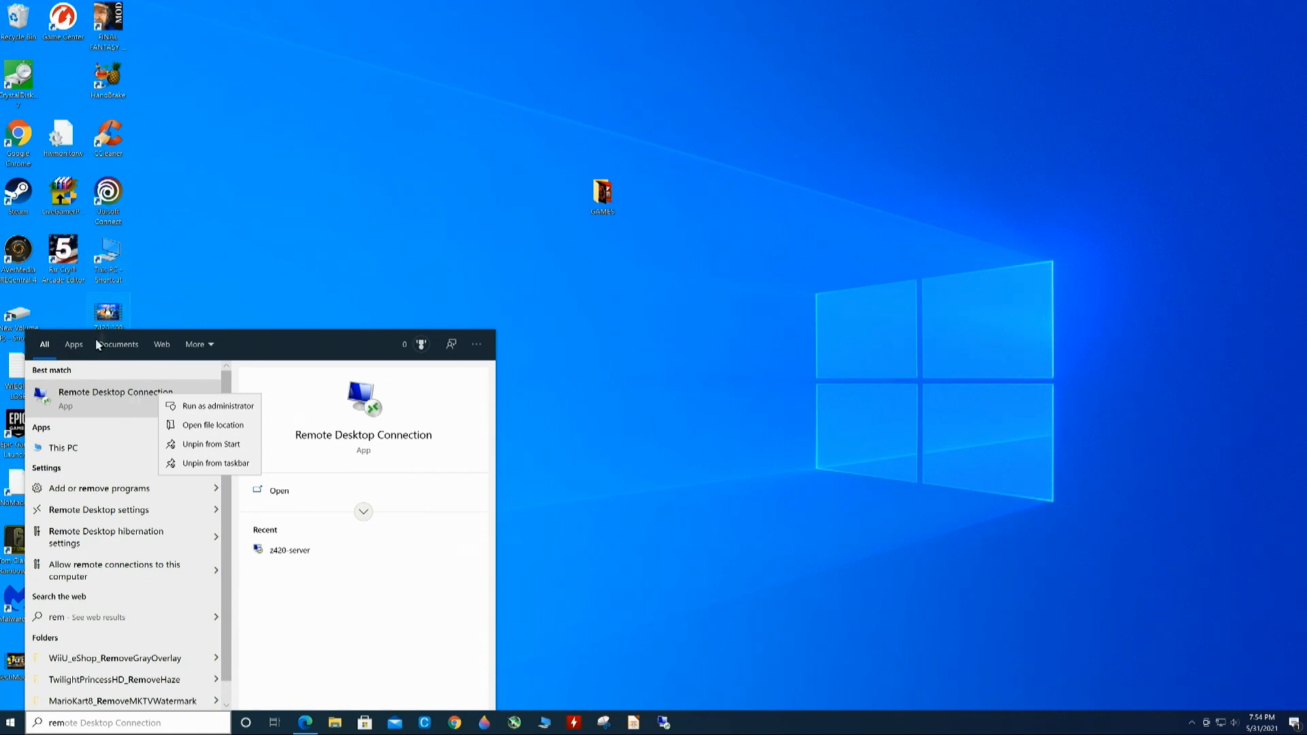
left_click(111, 401)
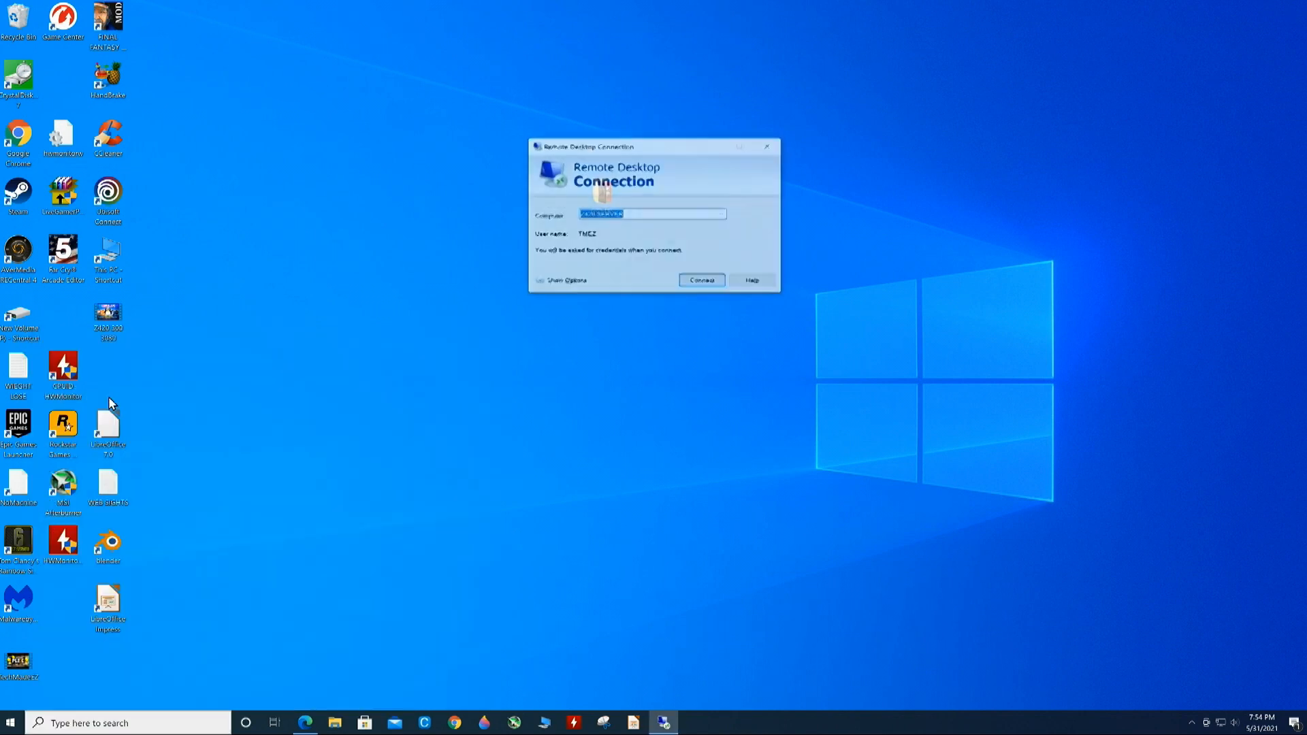
left_click(633, 212)
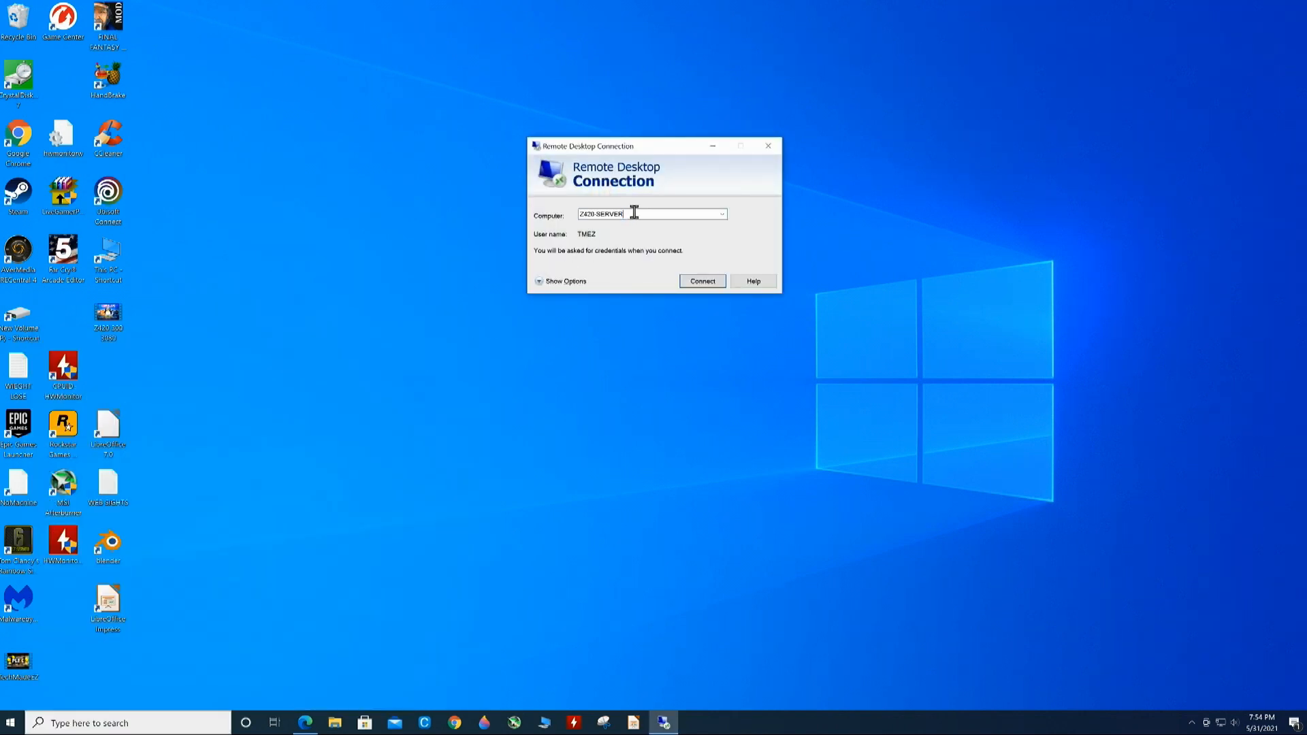
key("BackSpace")
key("BackSpace")
key("BackSpace")
key("BackSpace")
key("BackSpace")
key("BackSpace")
key("BackSpace")
key("BackSpace")
key("BackSpace")
key("BackSpace")
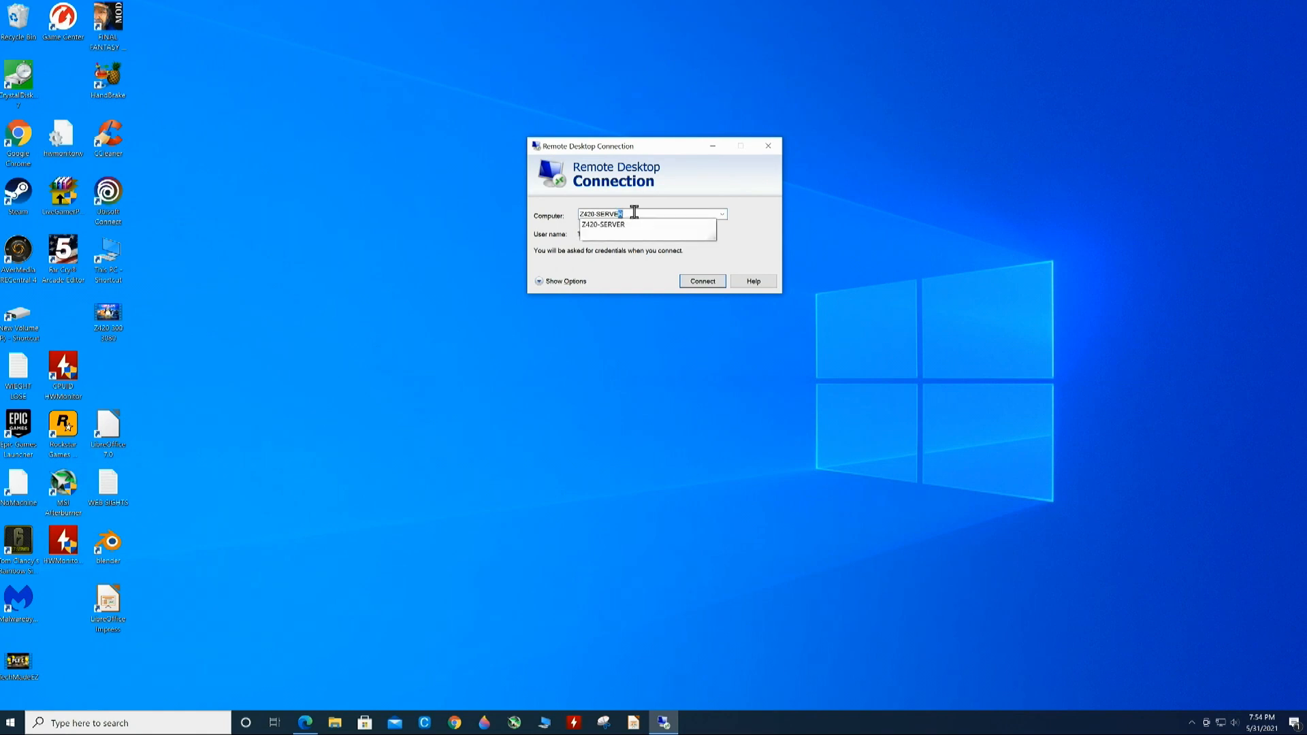
key("BackSpace")
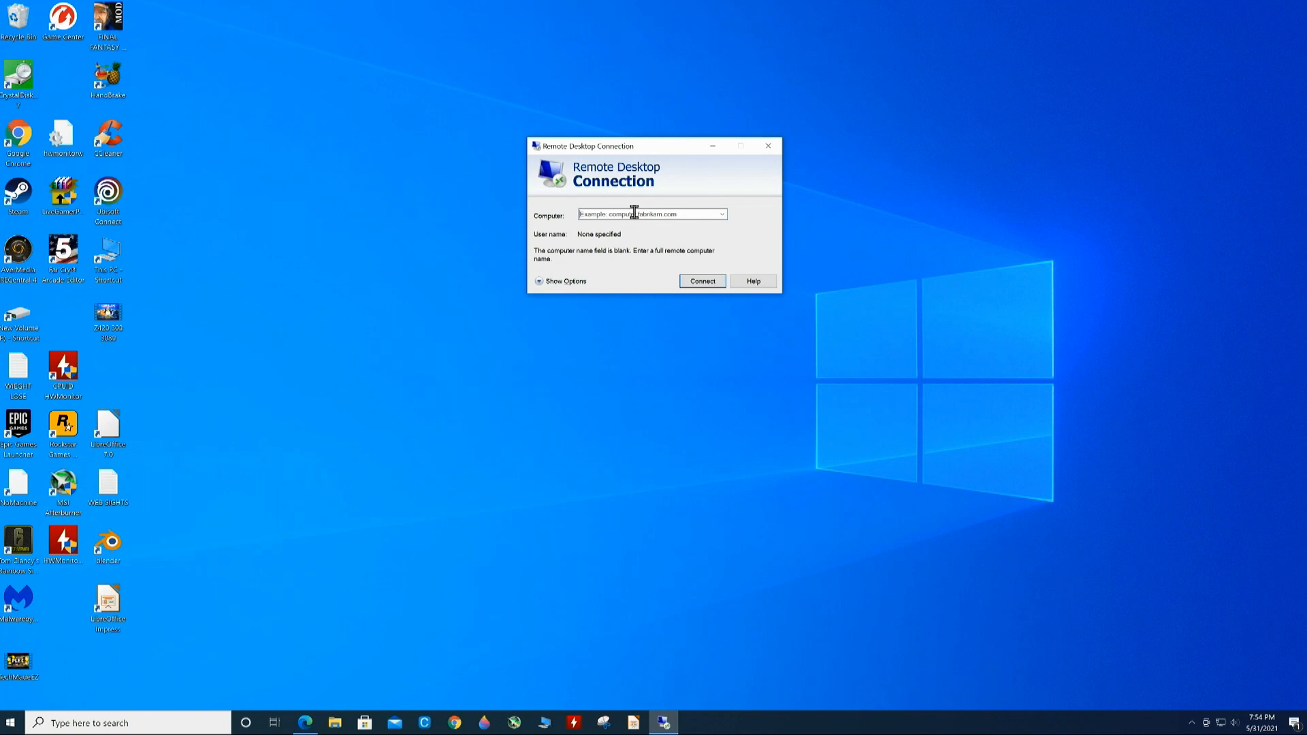
type("19")
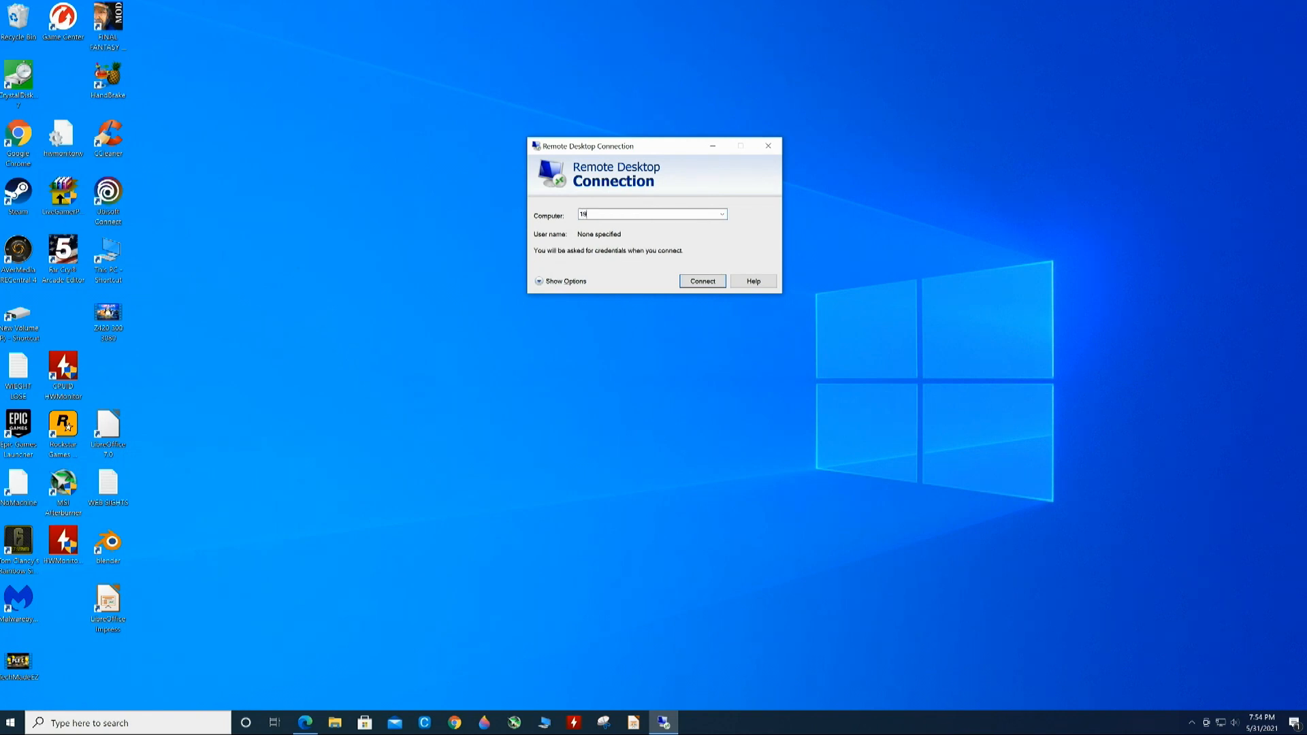
type("2.168")
key("BackSpace")
key("BackSpace")
key("BackSpace")
key("BackSpace")
key("BackSpace")
key("BackSpace")
key("BackSpace")
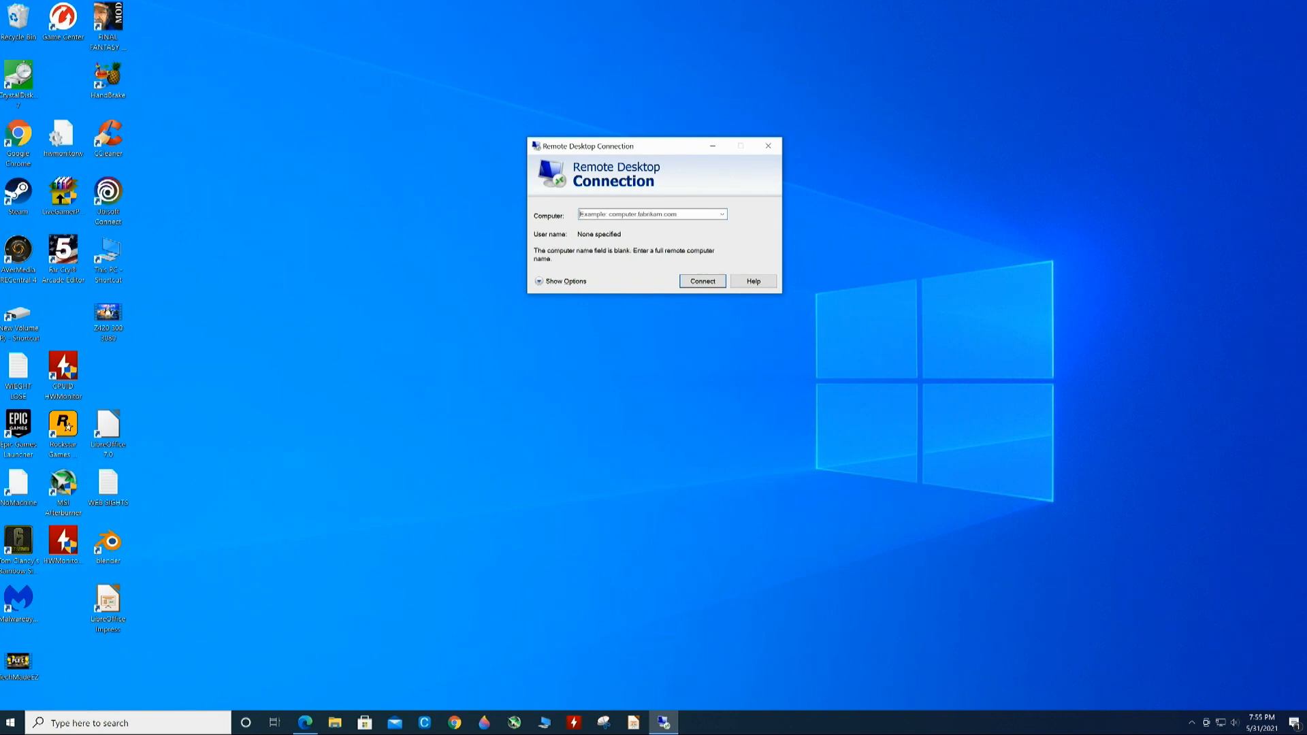
type("Z420-SERVER")
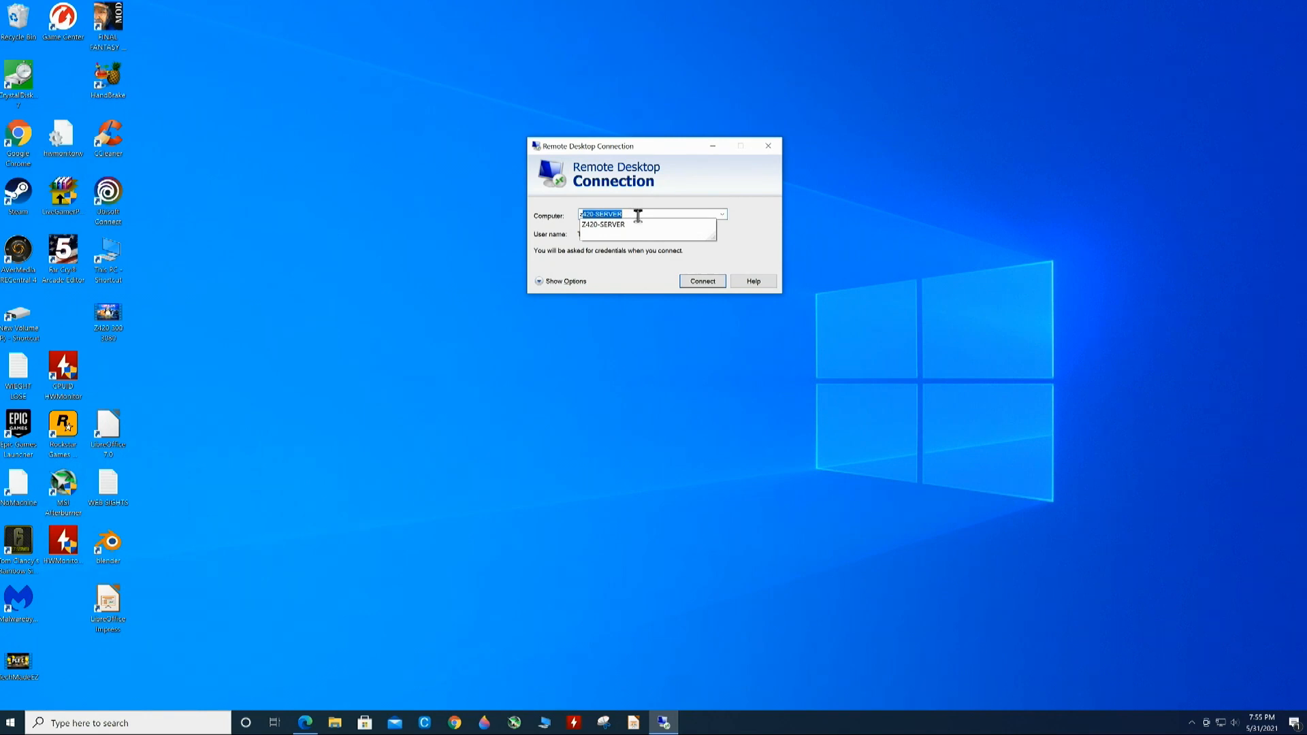
left_click(642, 225)
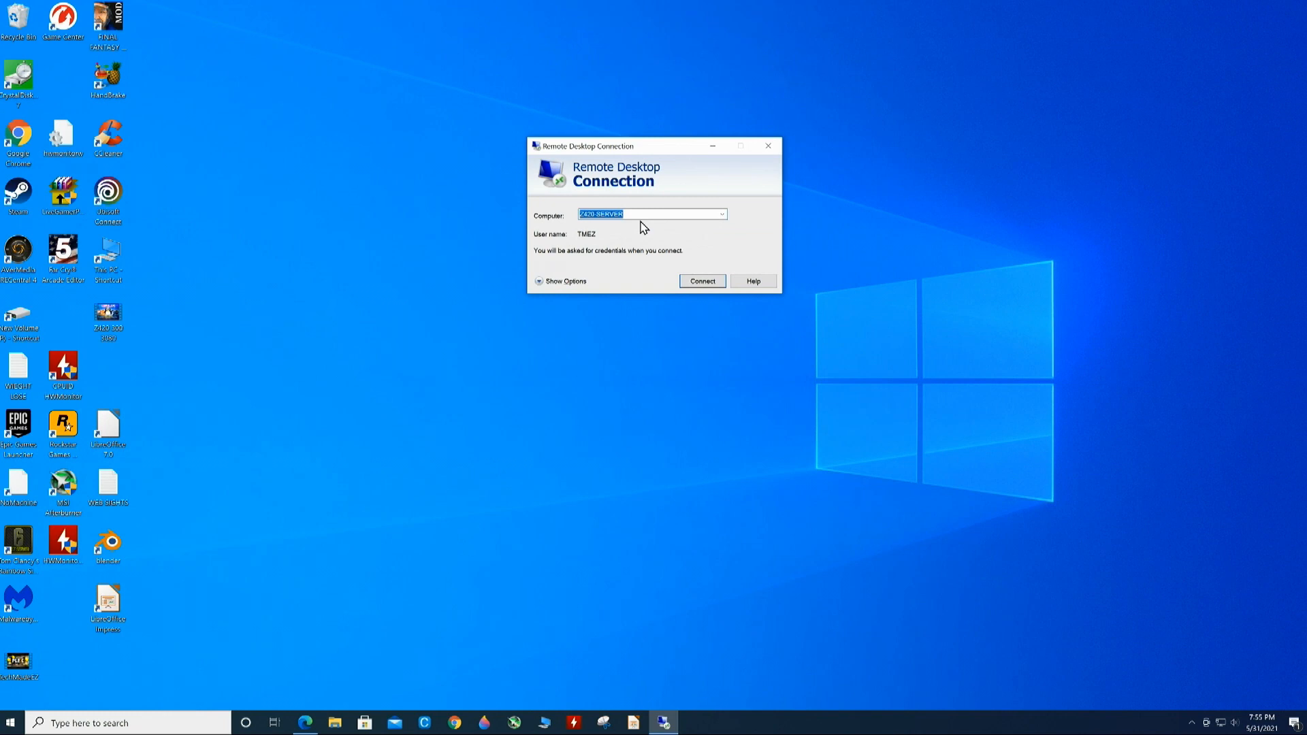
- Connect to Z420-SERVER with the account password, permanently trusting its certificate
left_click(575, 284)
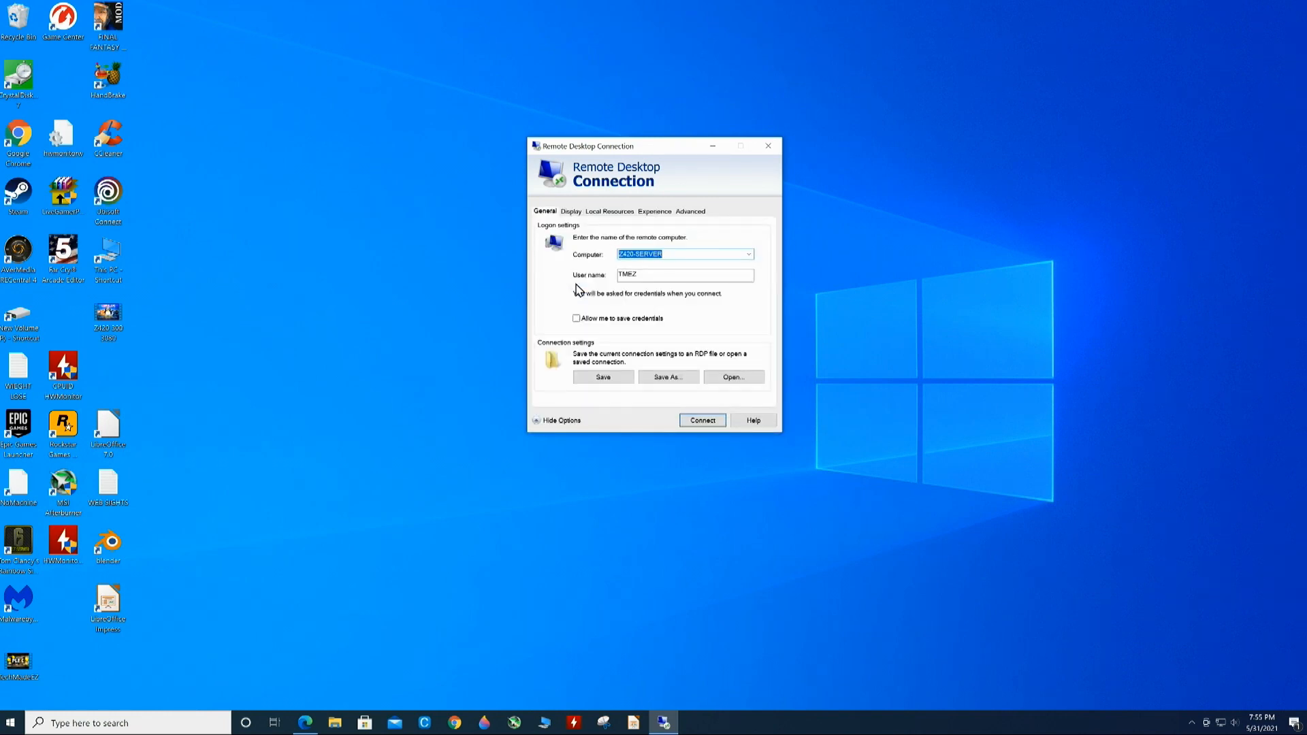
left_click_drag(658, 274, 606, 274)
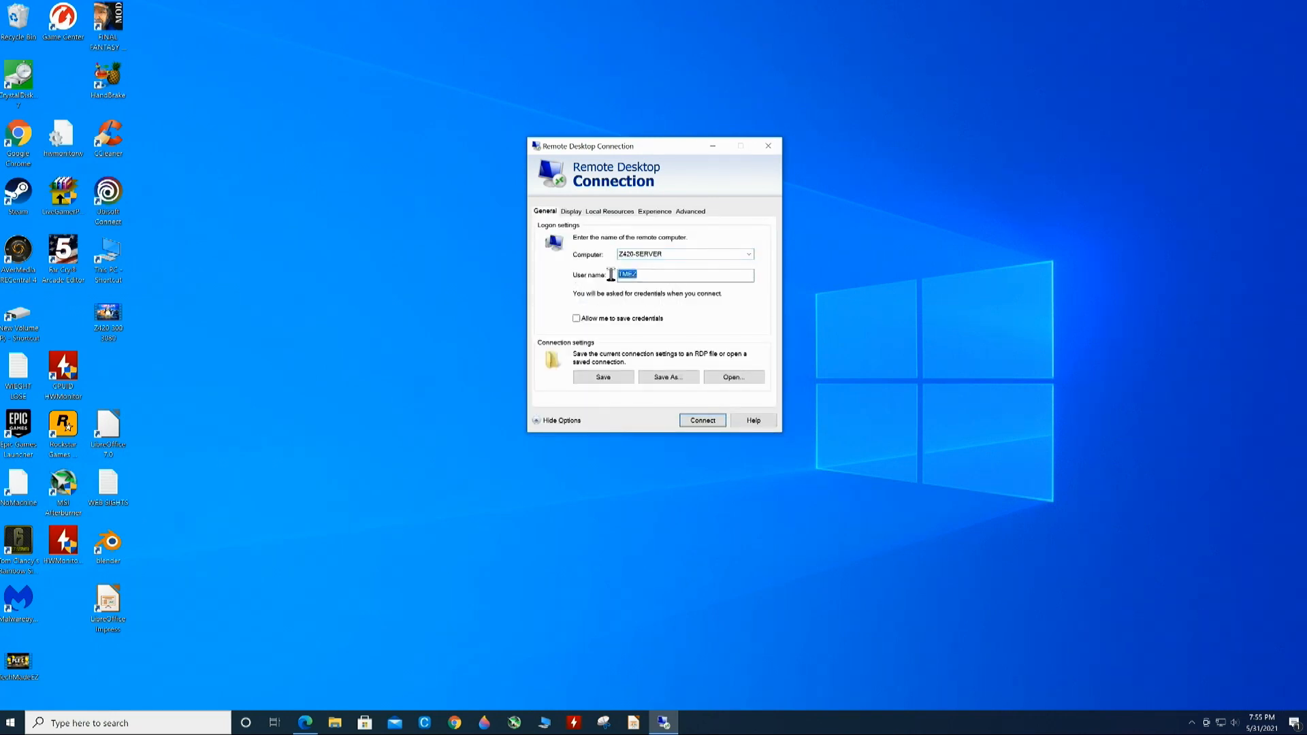
left_click(704, 421)
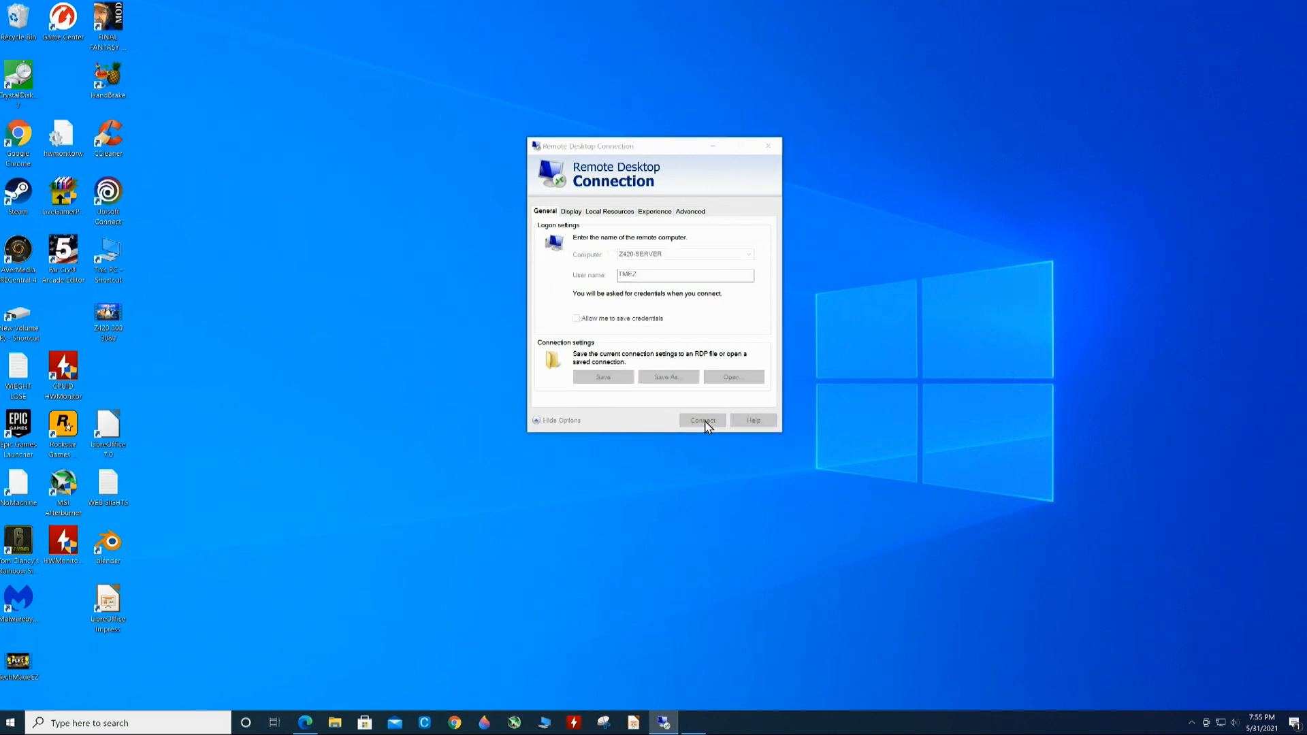
type("******")
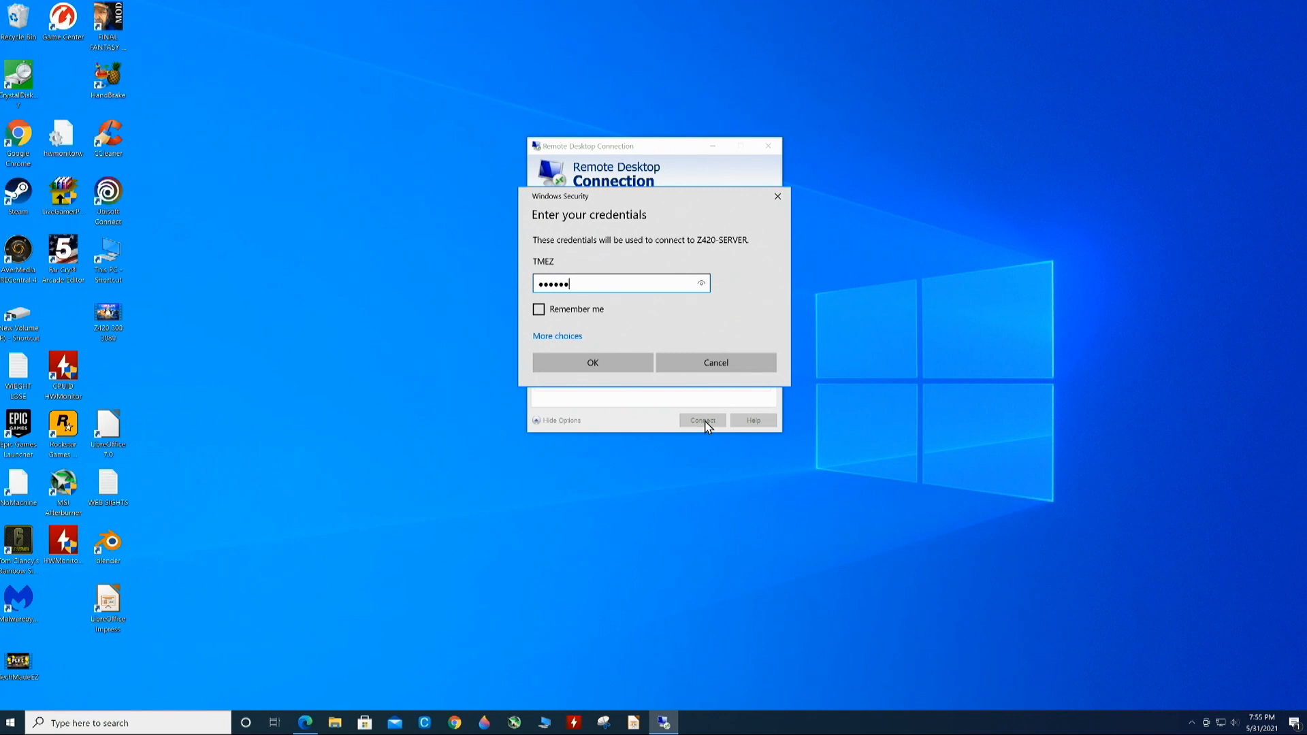
left_click(620, 366)
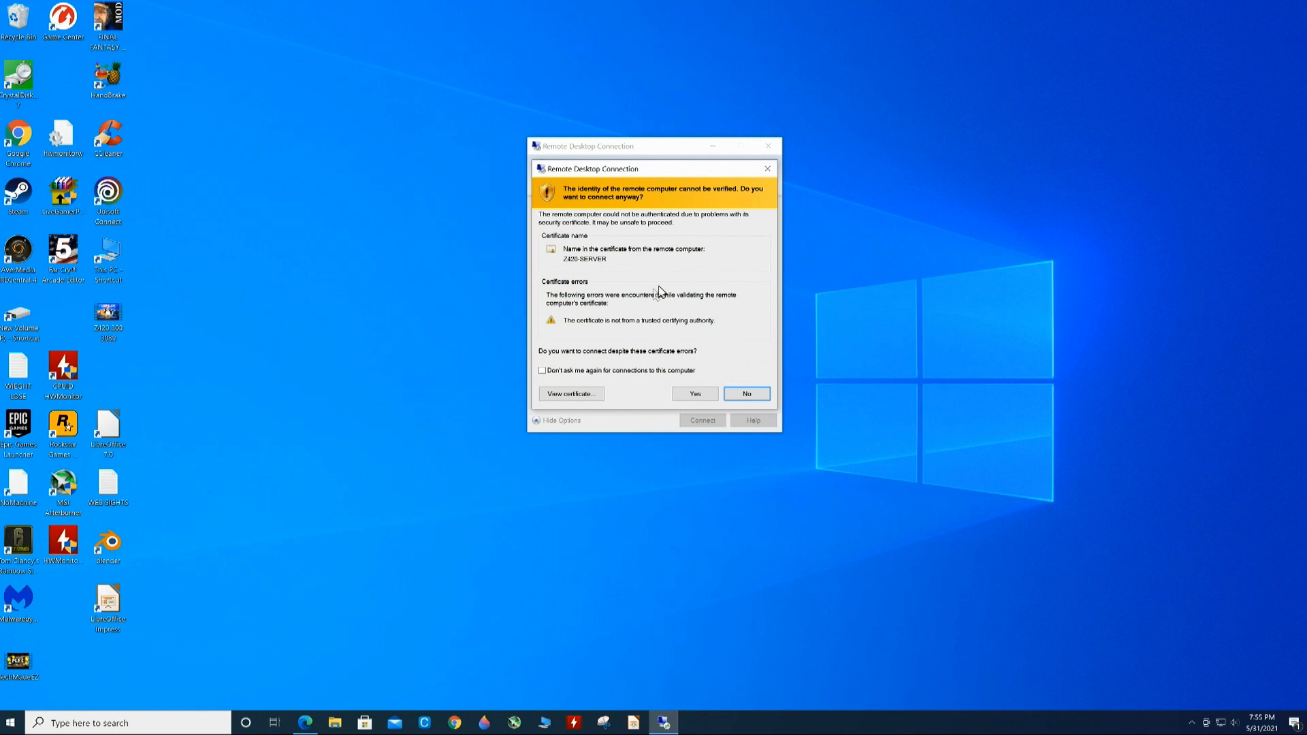
left_click(583, 372)
left_click(694, 394)
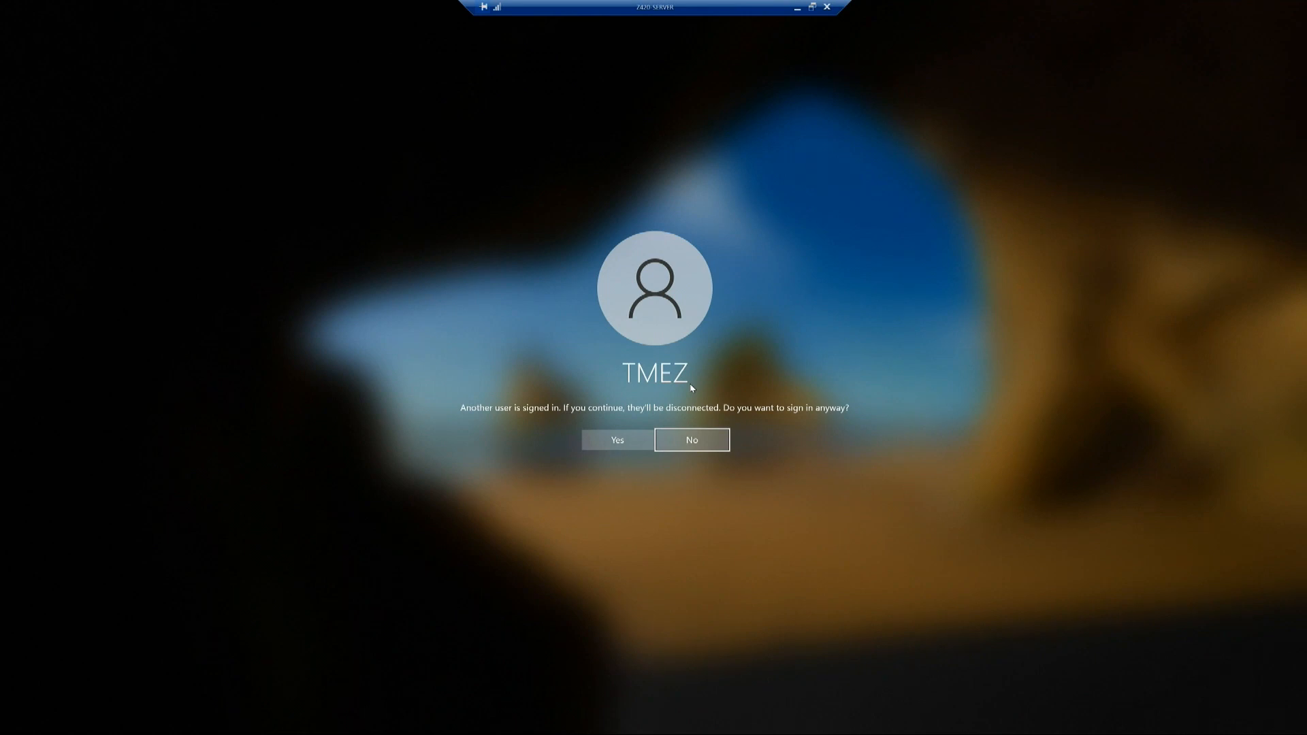
- Sign in to Z420-SERVER despite another signed-in user, briefly window the session, then restore full screen
left_click(617, 441)
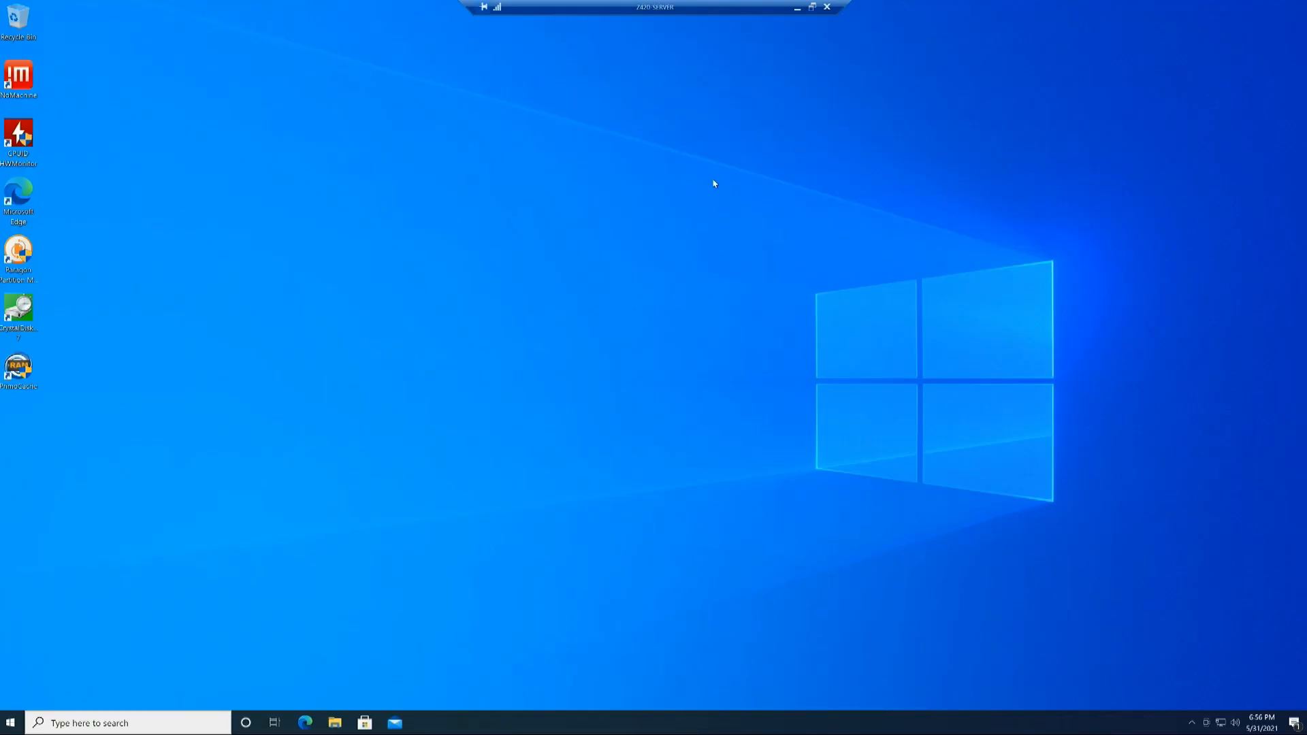
left_click(811, 8)
left_click_drag(778, 83, 703, 117)
double_click(703, 117)
- Play the recent video from the remote File Explorer, close the player and Explorer, then window the session
left_click(339, 728)
double_click(570, 320)
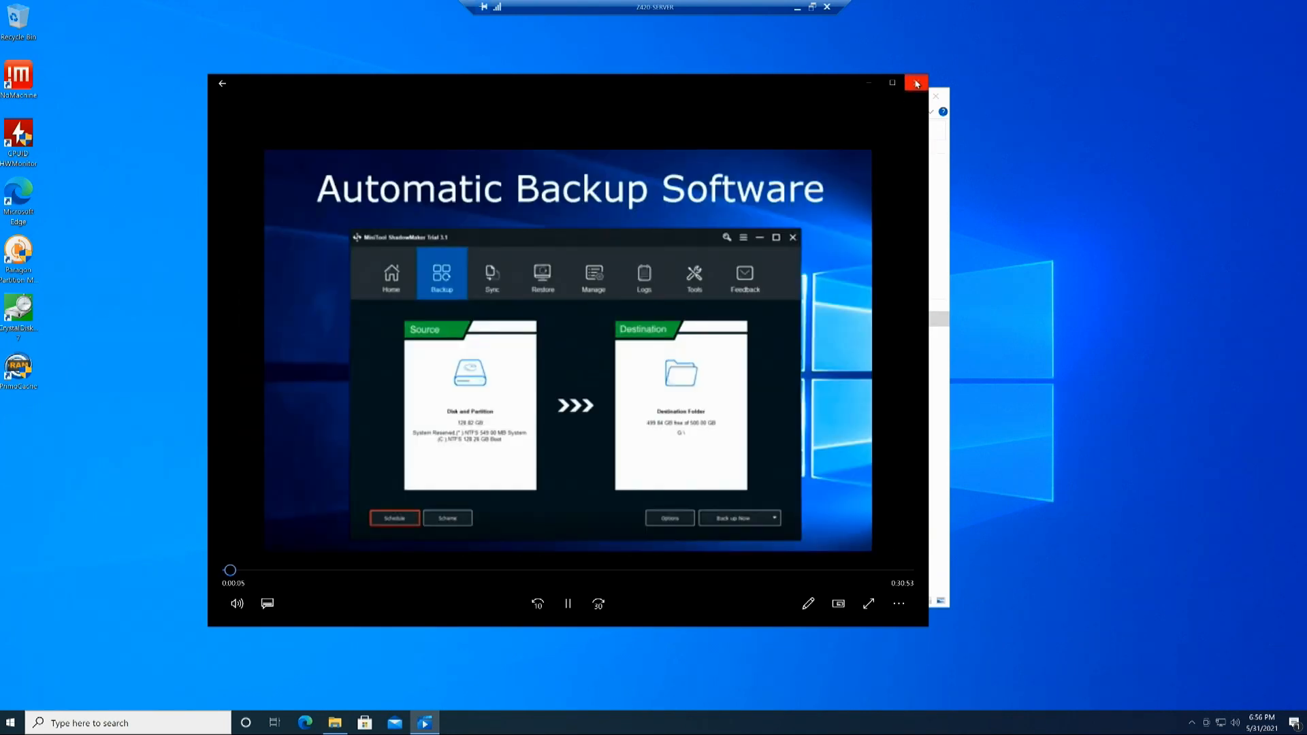
left_click(916, 83)
left_click(938, 96)
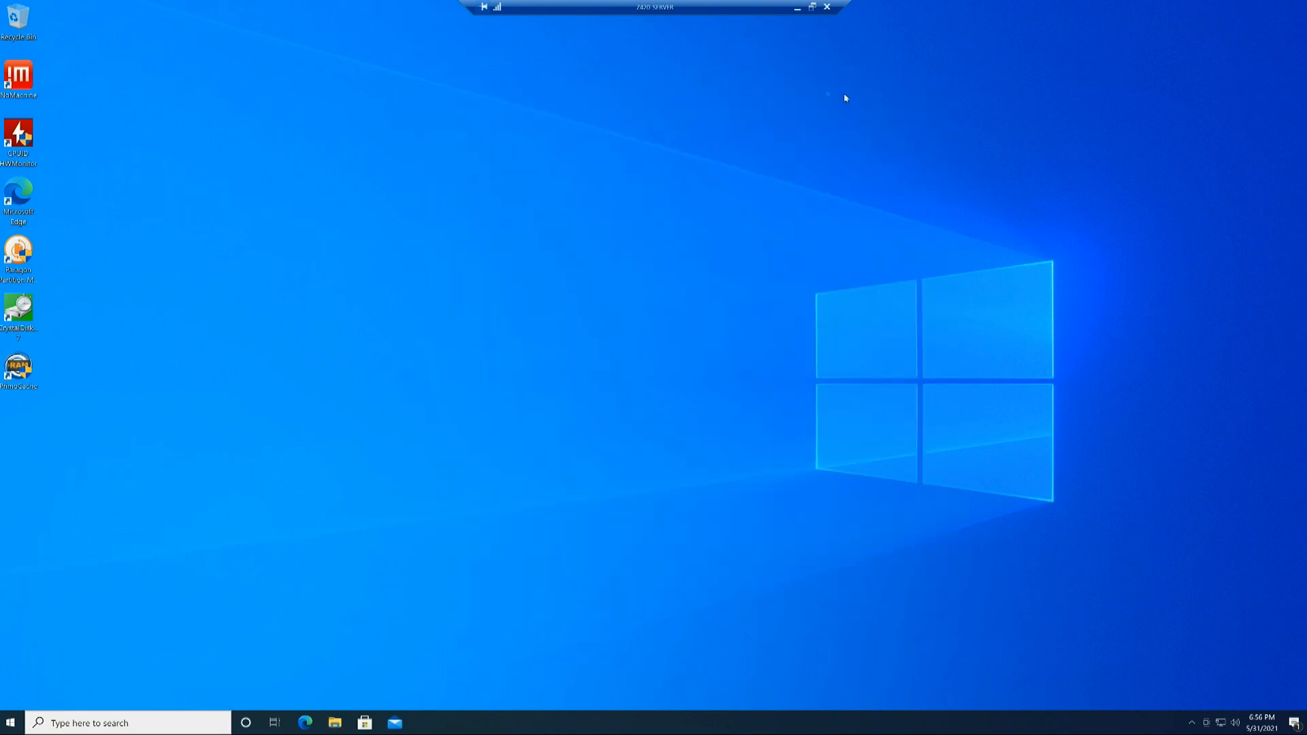
left_click(814, 7)
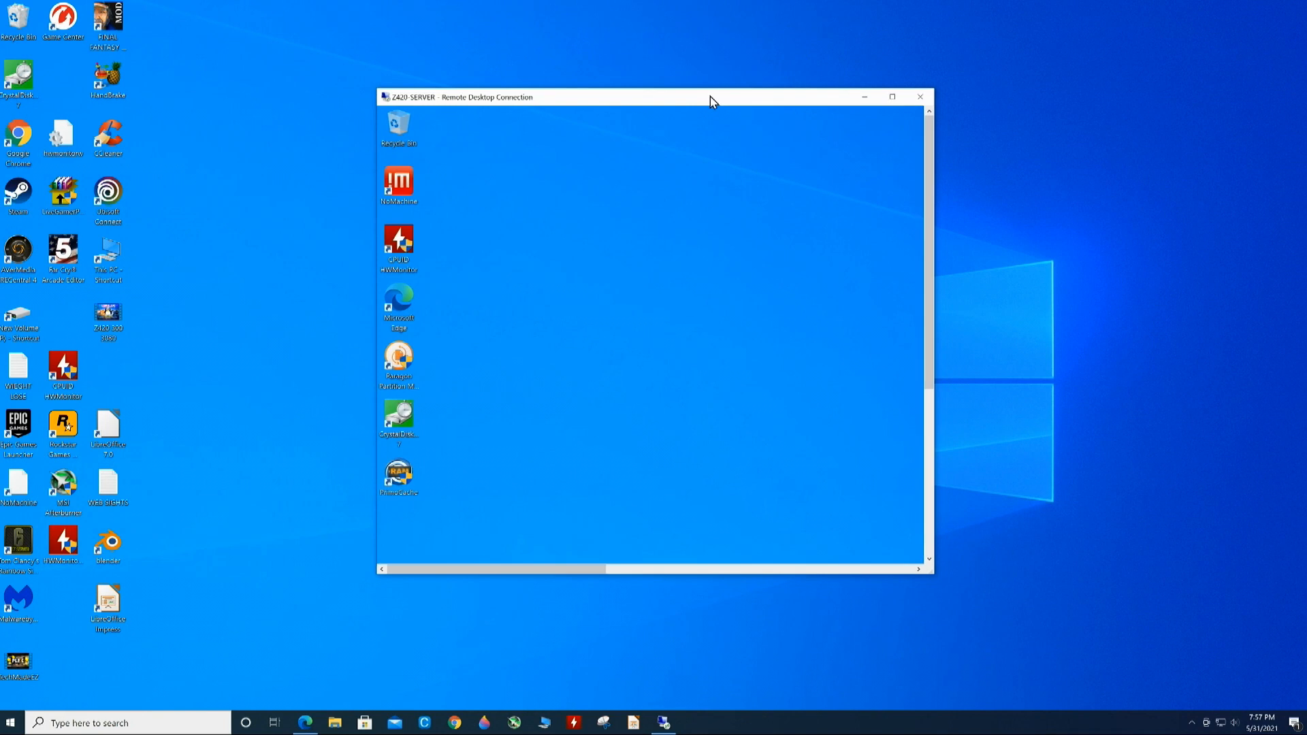
- Disconnect from Z420-SERVER with the window's close button, after cancelling a first attempt from the connection bar
left_click(893, 98)
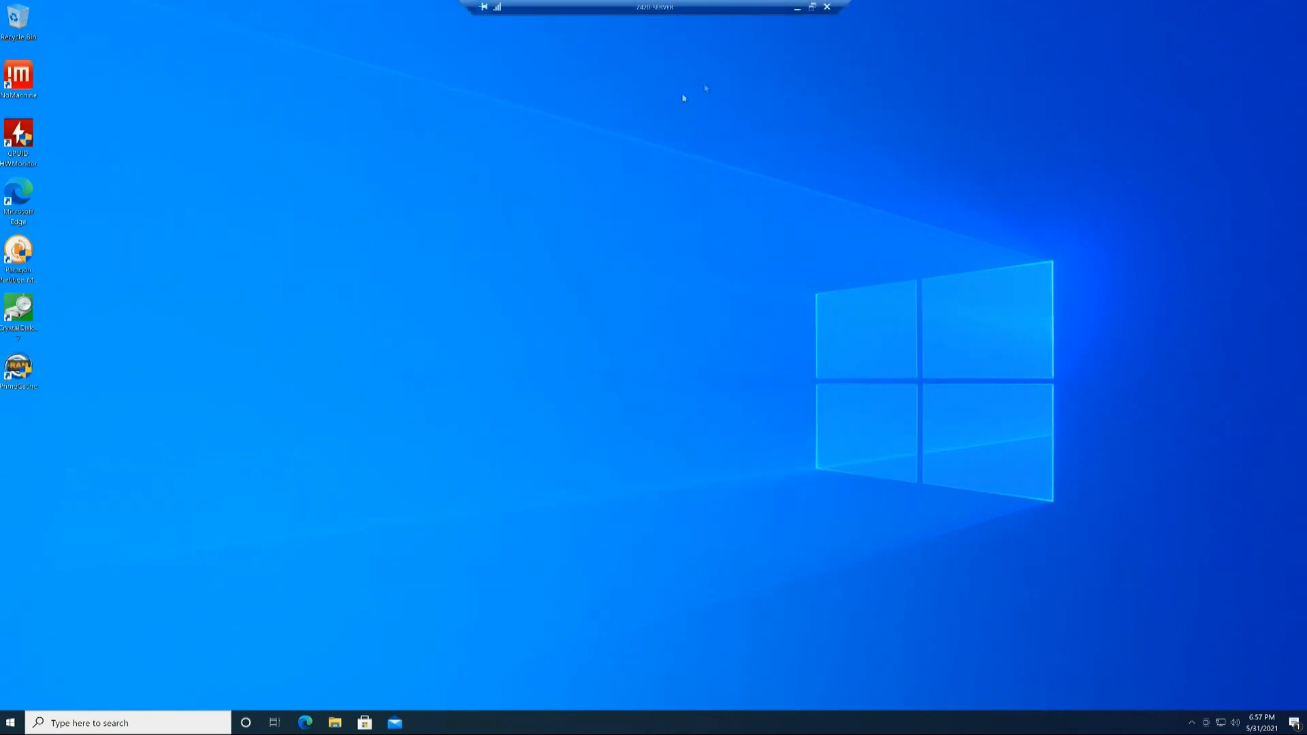
left_click(827, 8)
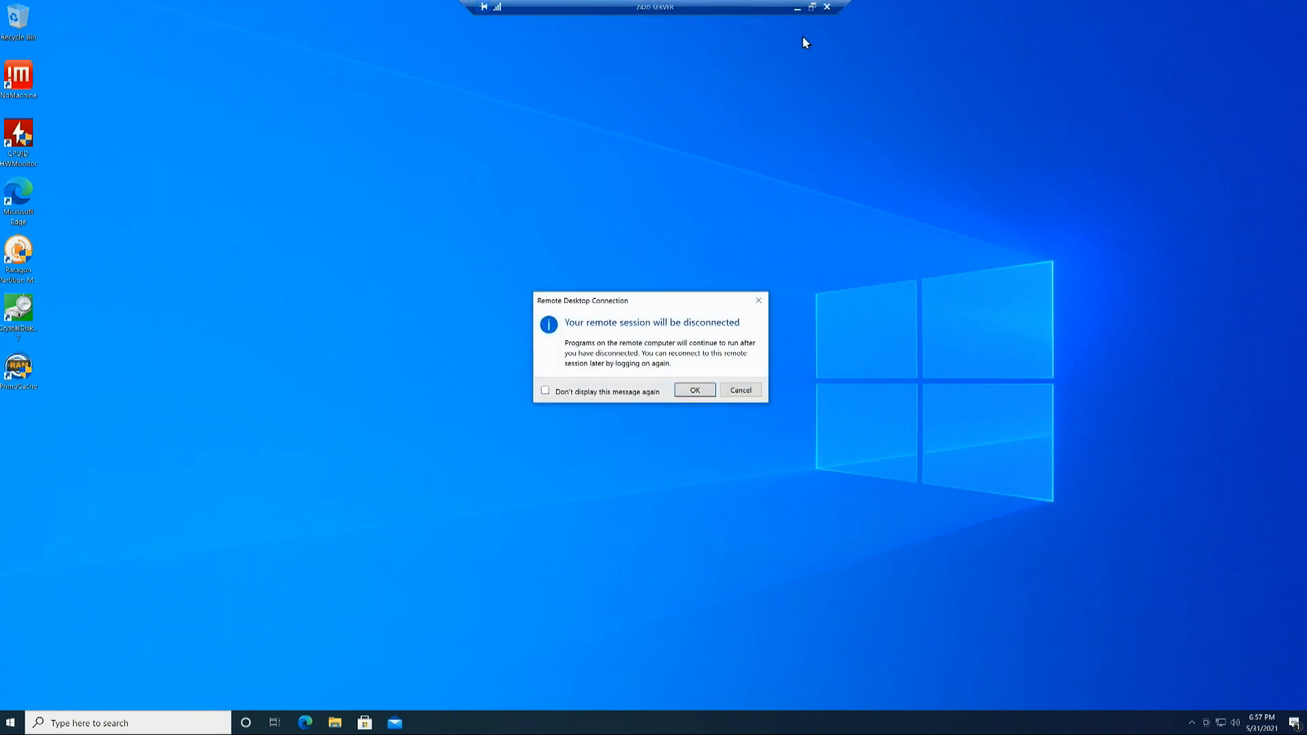
left_click(740, 388)
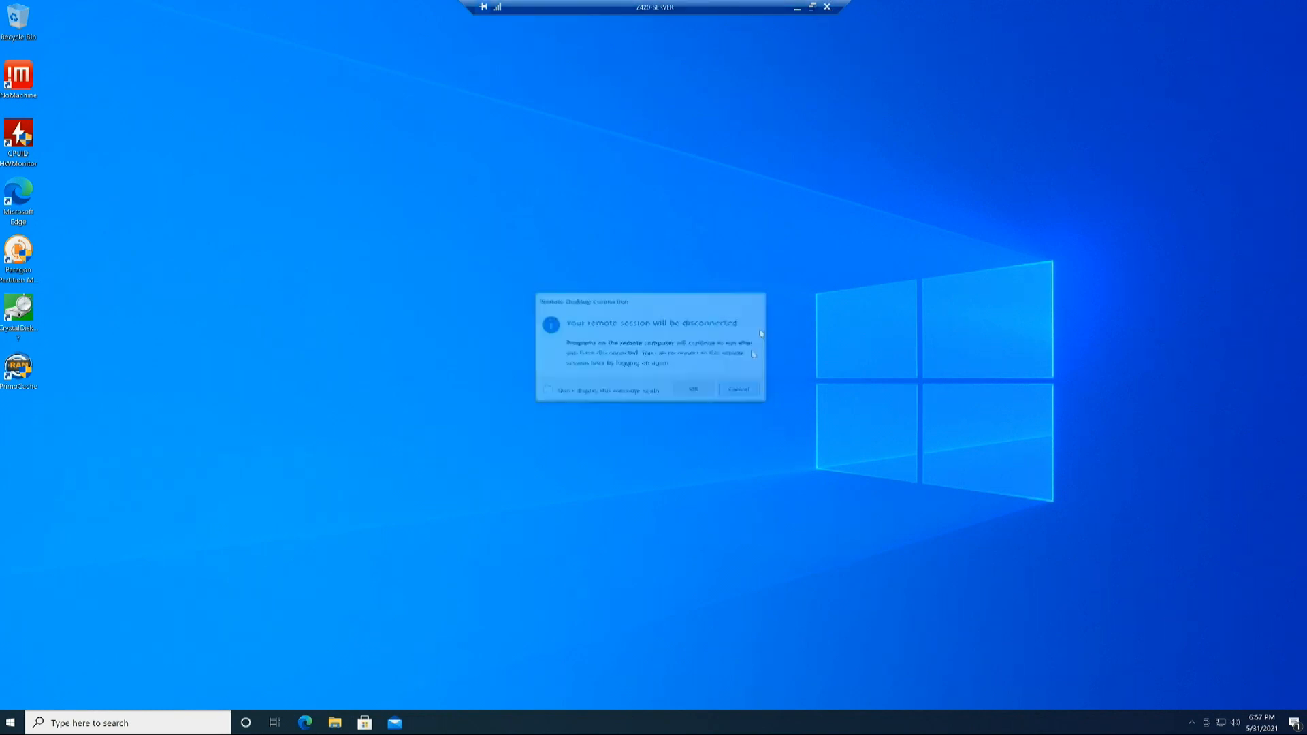
left_click(813, 8)
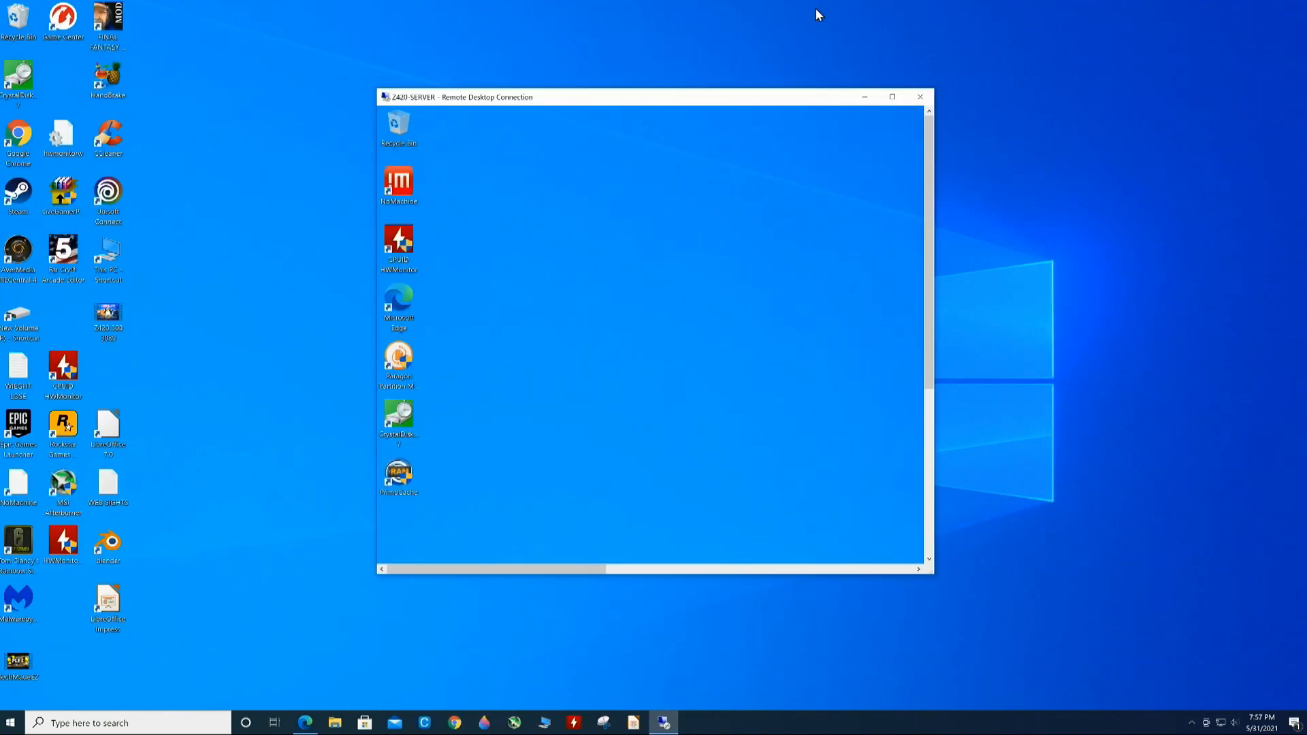
left_click(920, 96)
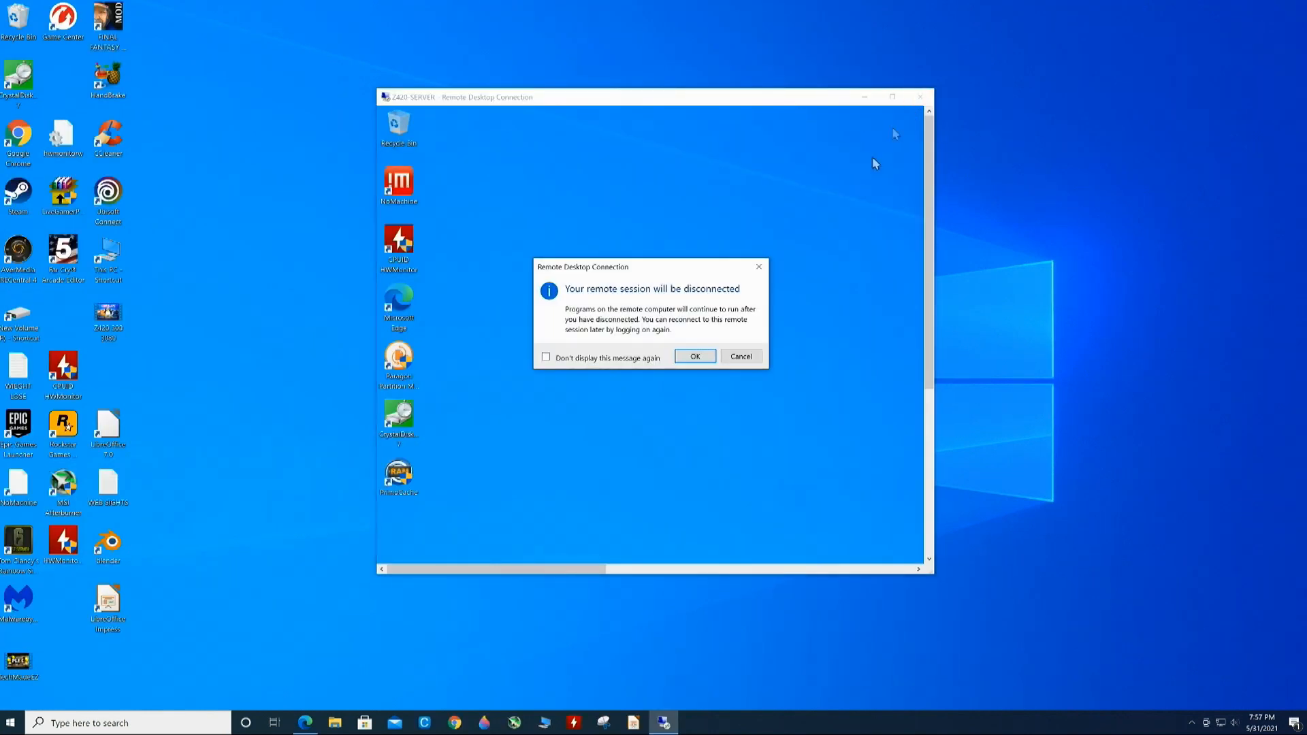
left_click(695, 357)
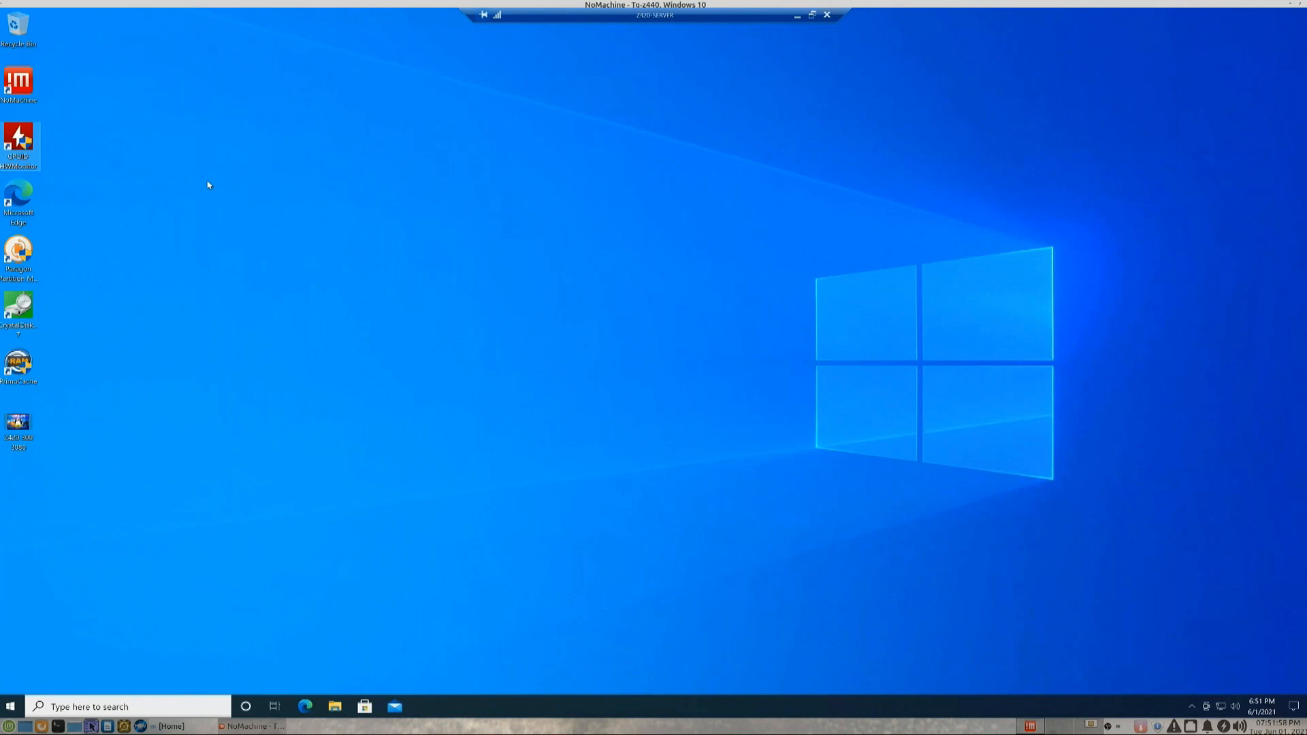
double_click(28, 140)
left_click(593, 433)
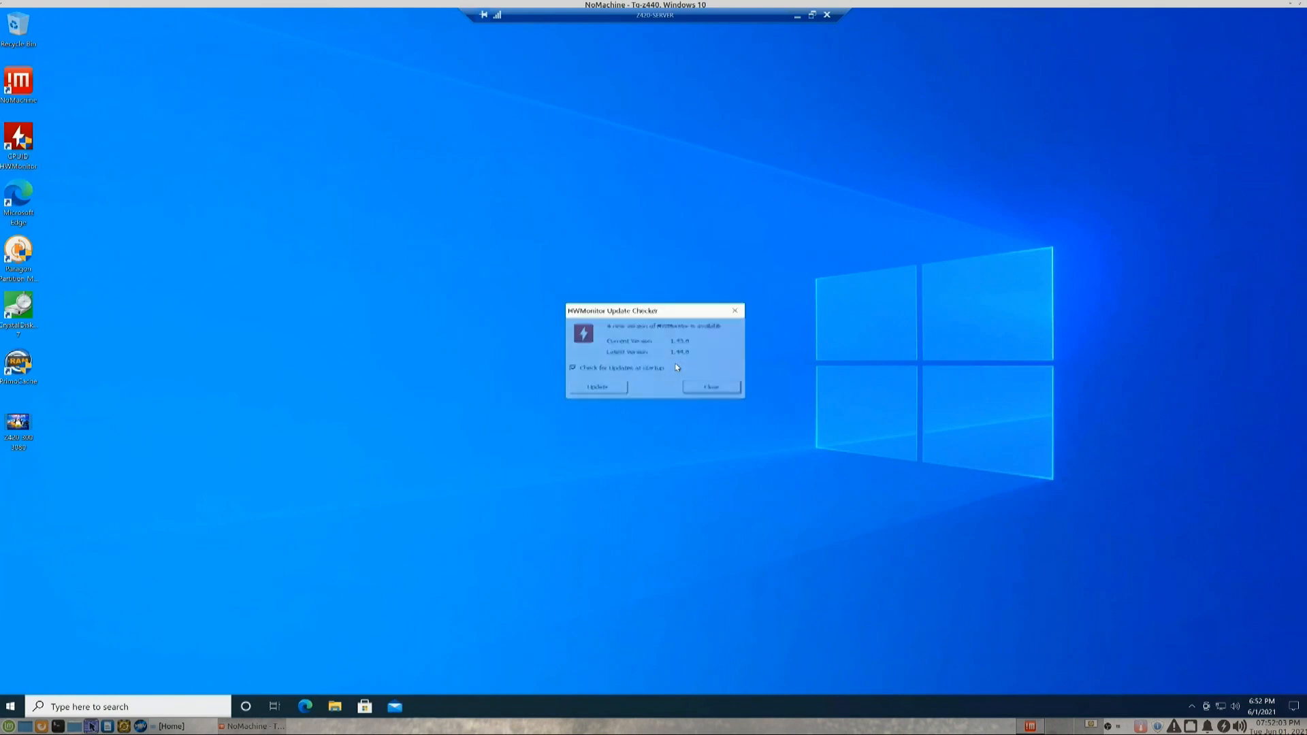
left_click(690, 390)
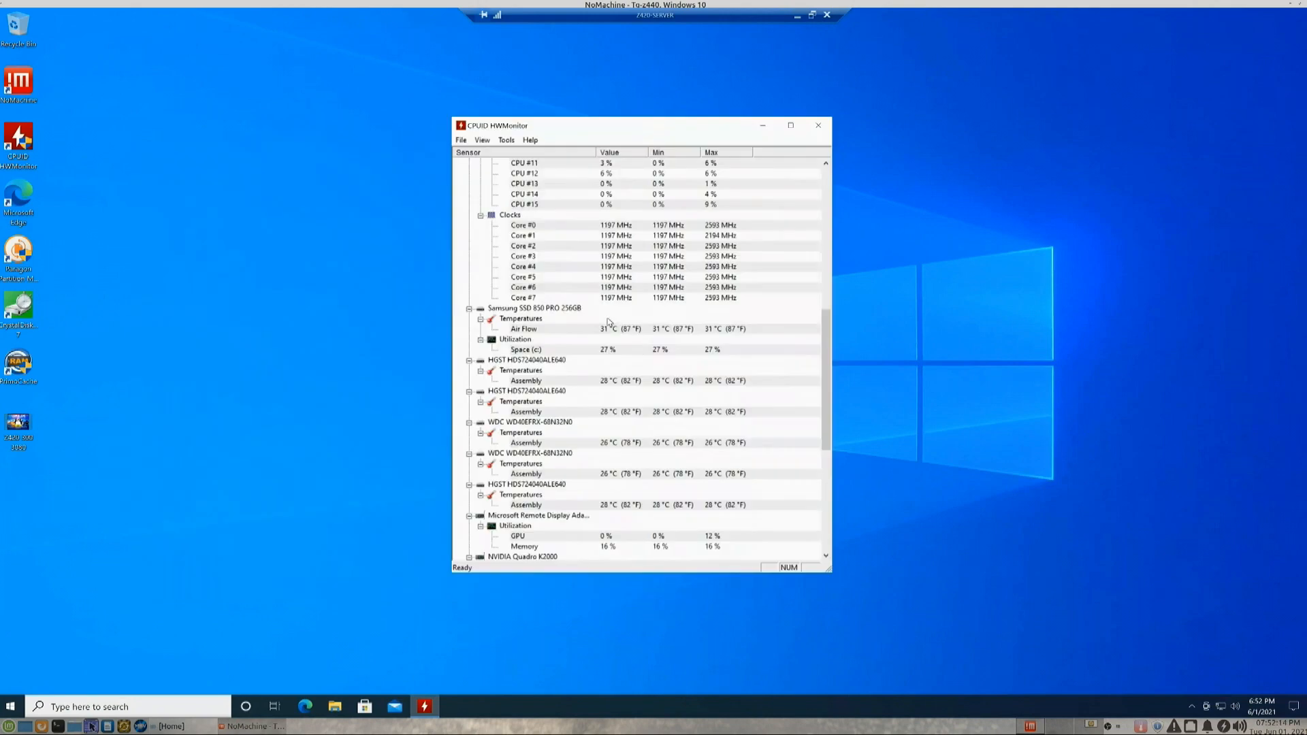
scroll(609, 321, "down", 1)
scroll(609, 321, "down", 8)
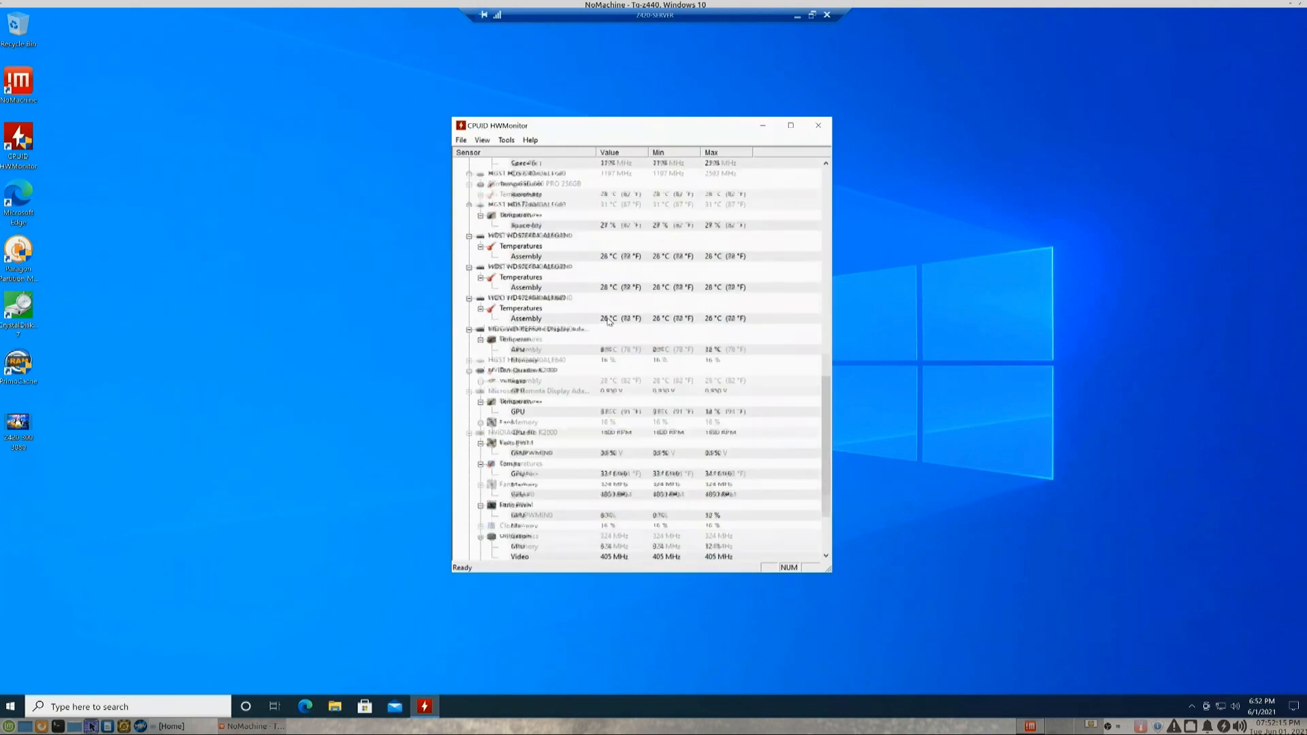
scroll(609, 321, "up", 20)
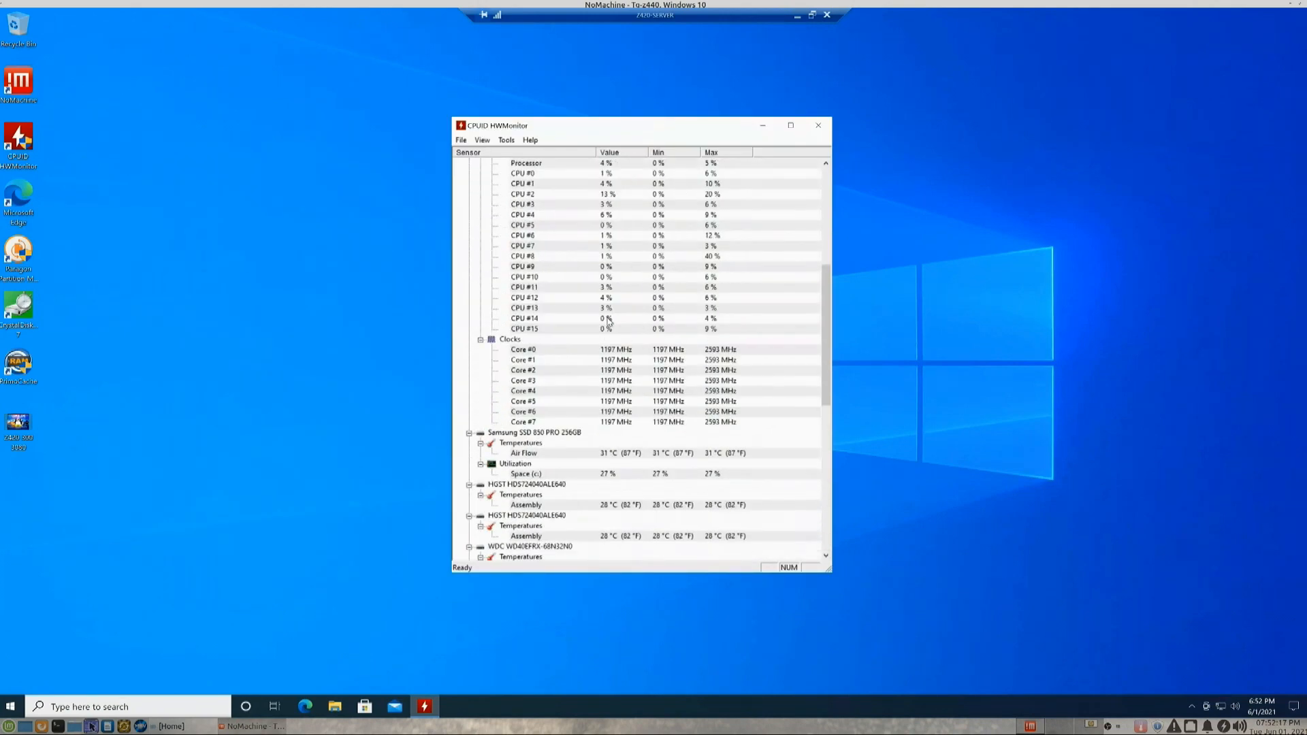
scroll(609, 321, "up", 3)
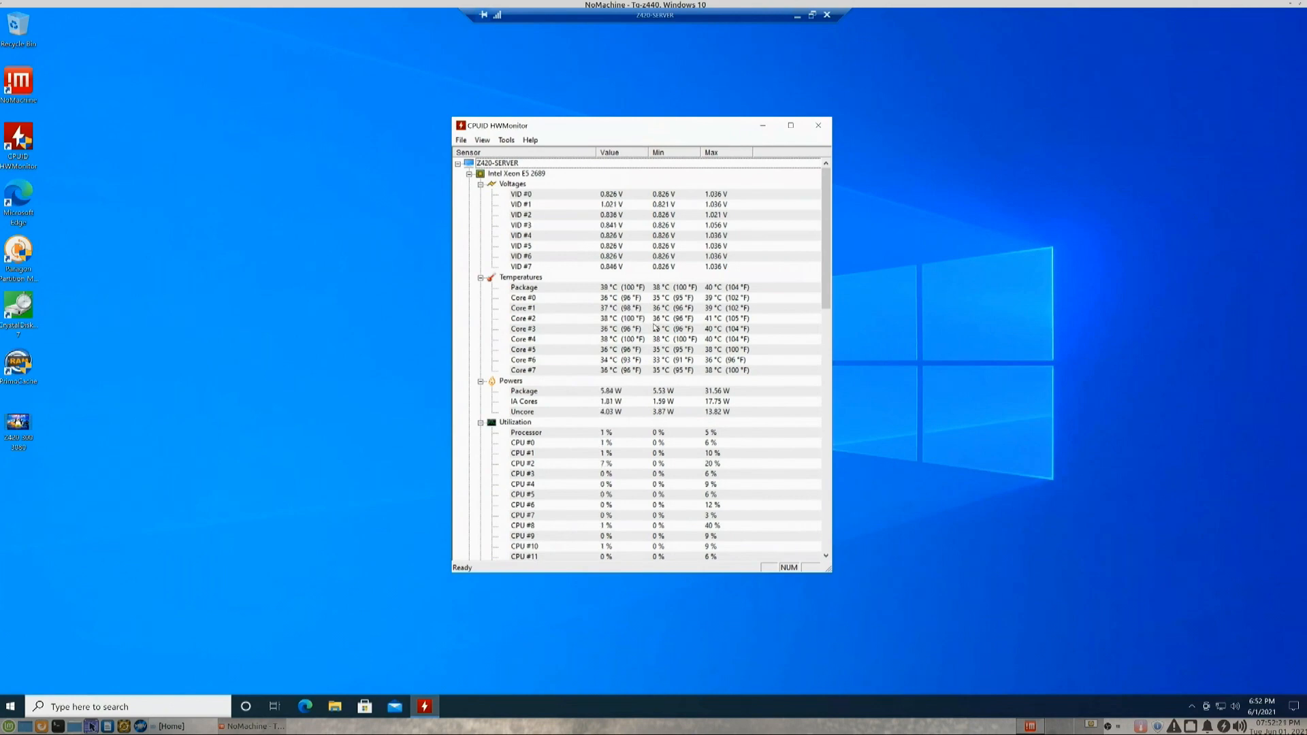
scroll(644, 330, "down", 1)
scroll(644, 330, "down", 15)
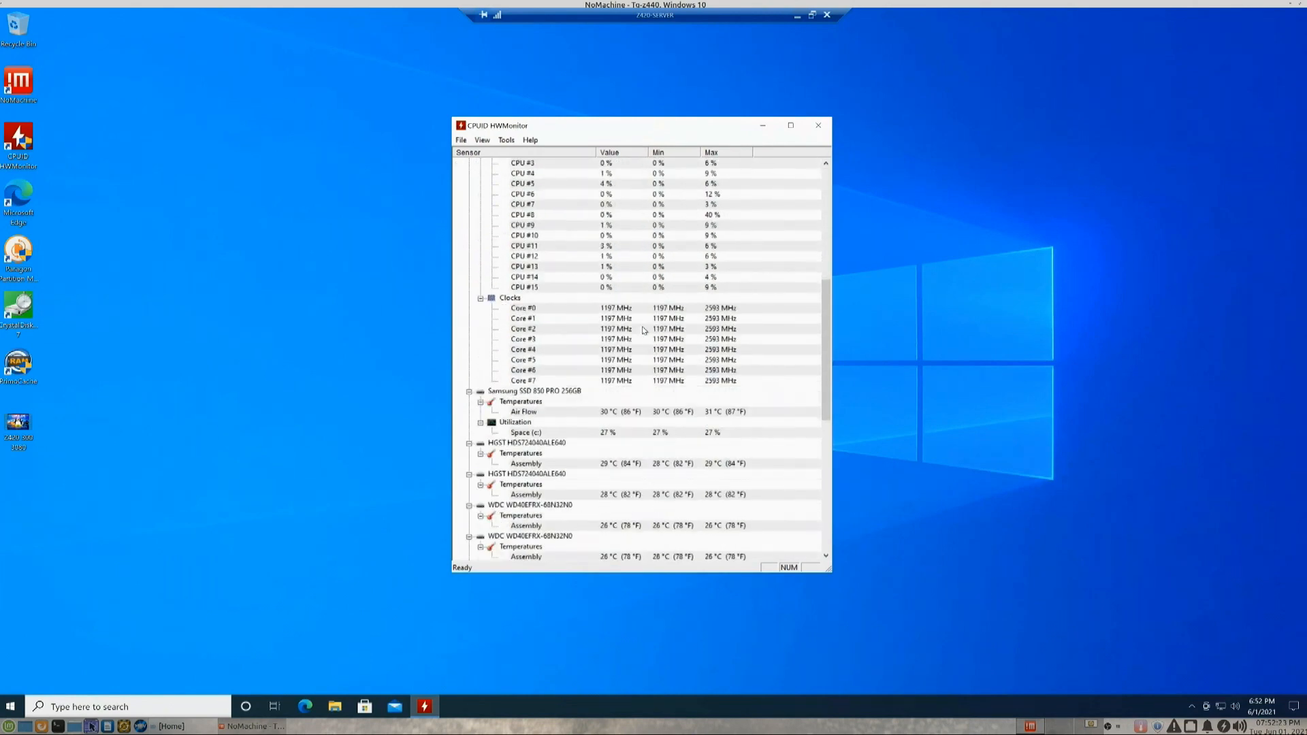
scroll(644, 330, "down", 2)
scroll(644, 330, "up", 15)
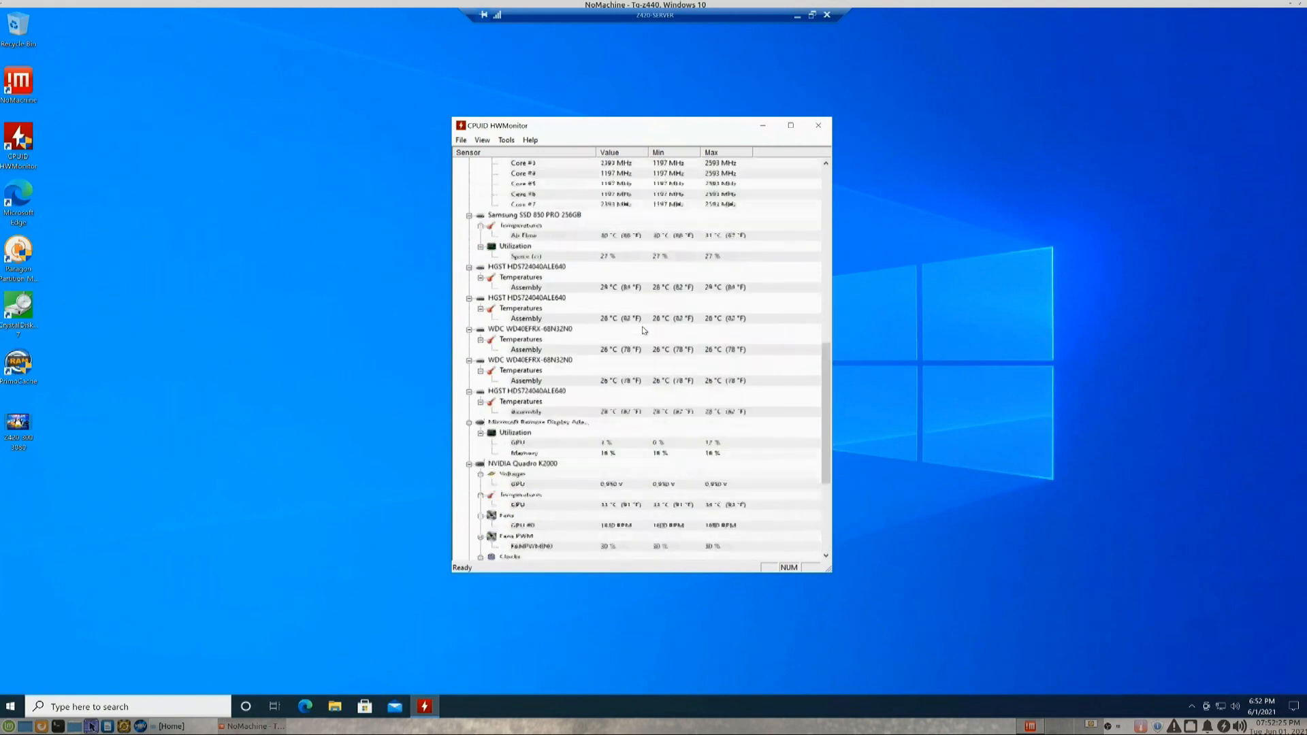
scroll(643, 330, "up", 5)
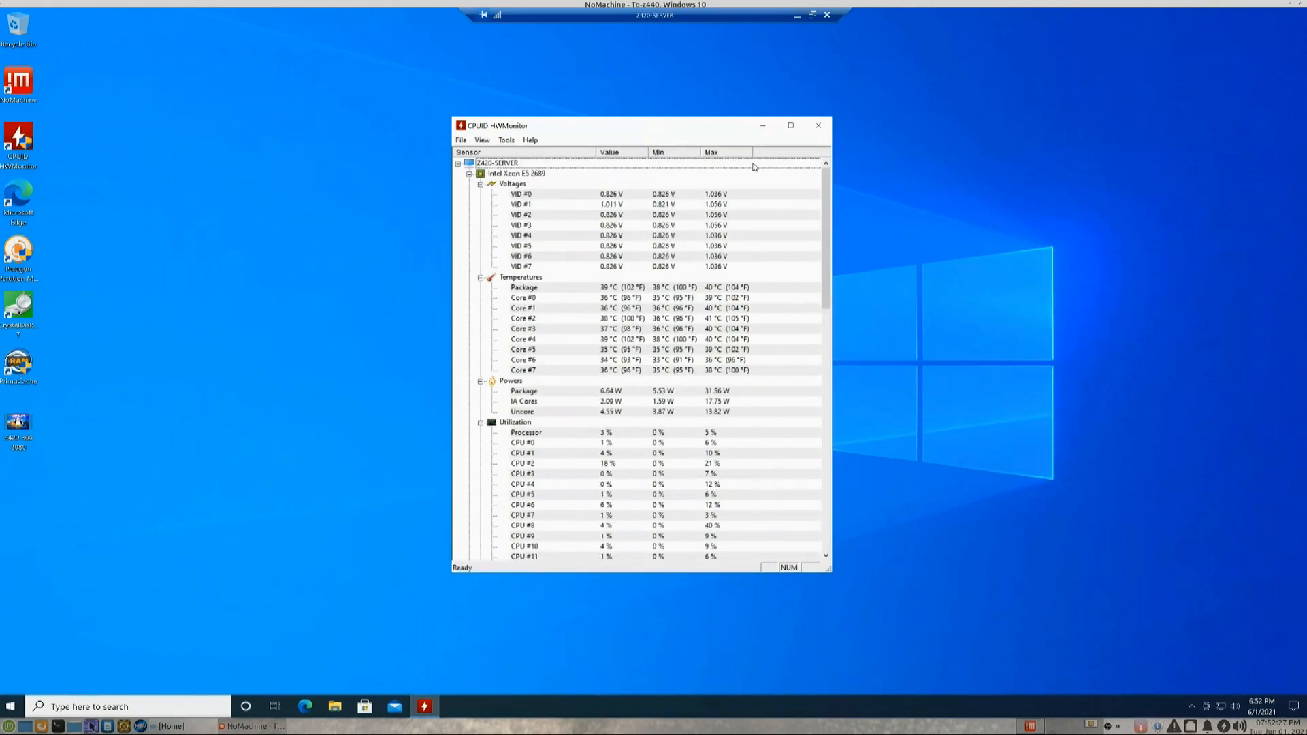
left_click(819, 130)
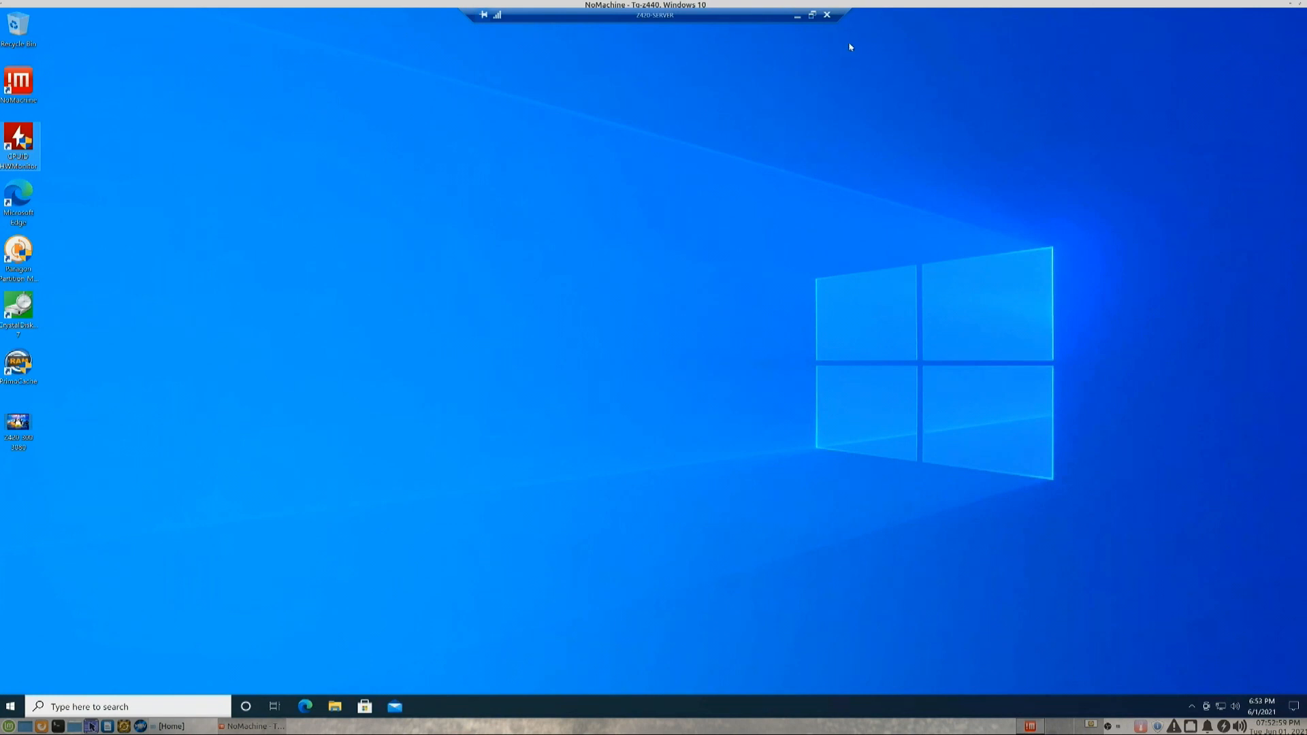
- Window the Z420-SERVER remote session, move it left, and take the NoMachine z440 session out of full screen
left_click(812, 15)
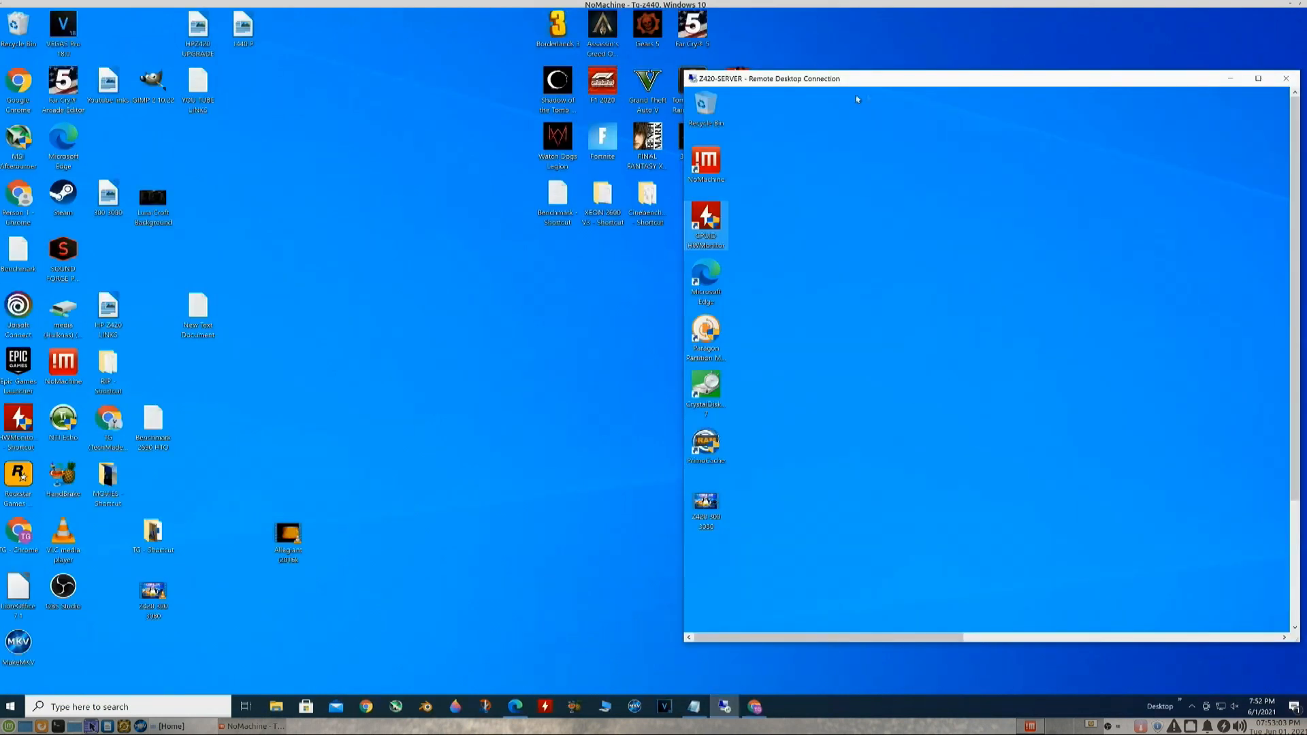
left_click_drag(893, 81, 747, 87)
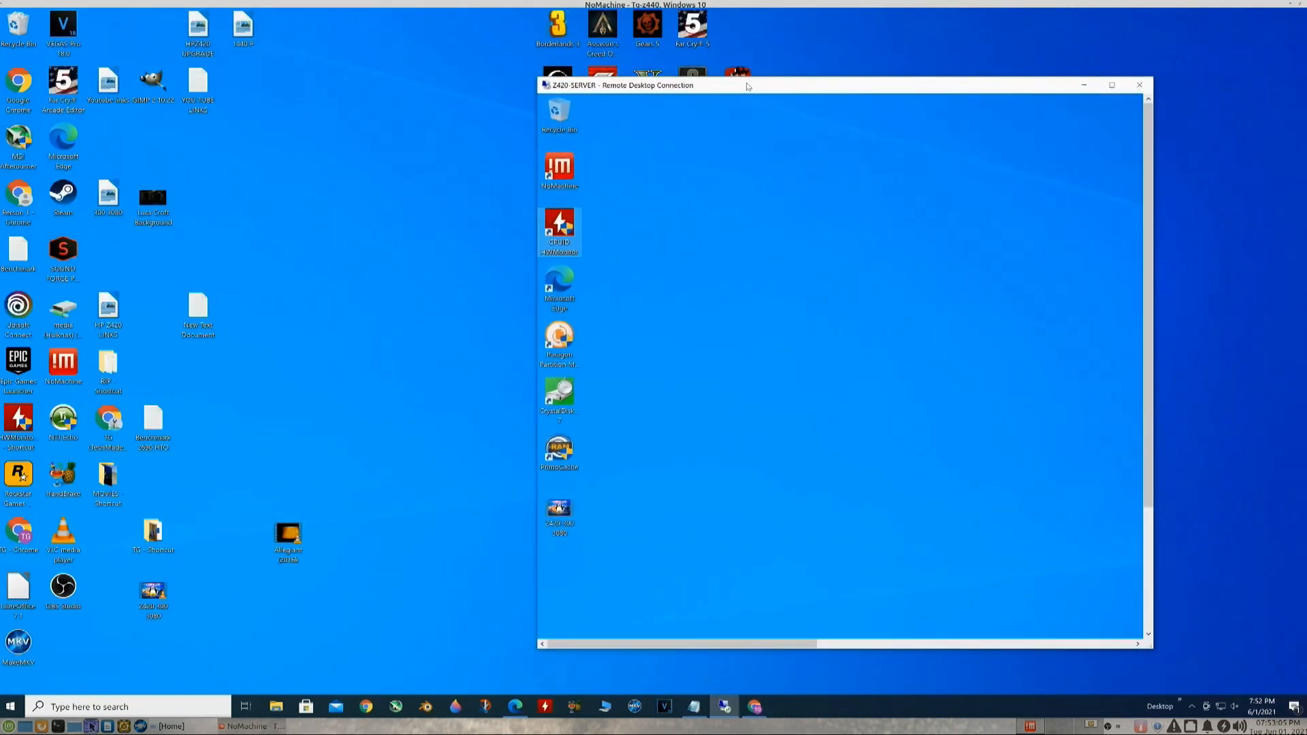
left_click(304, 190)
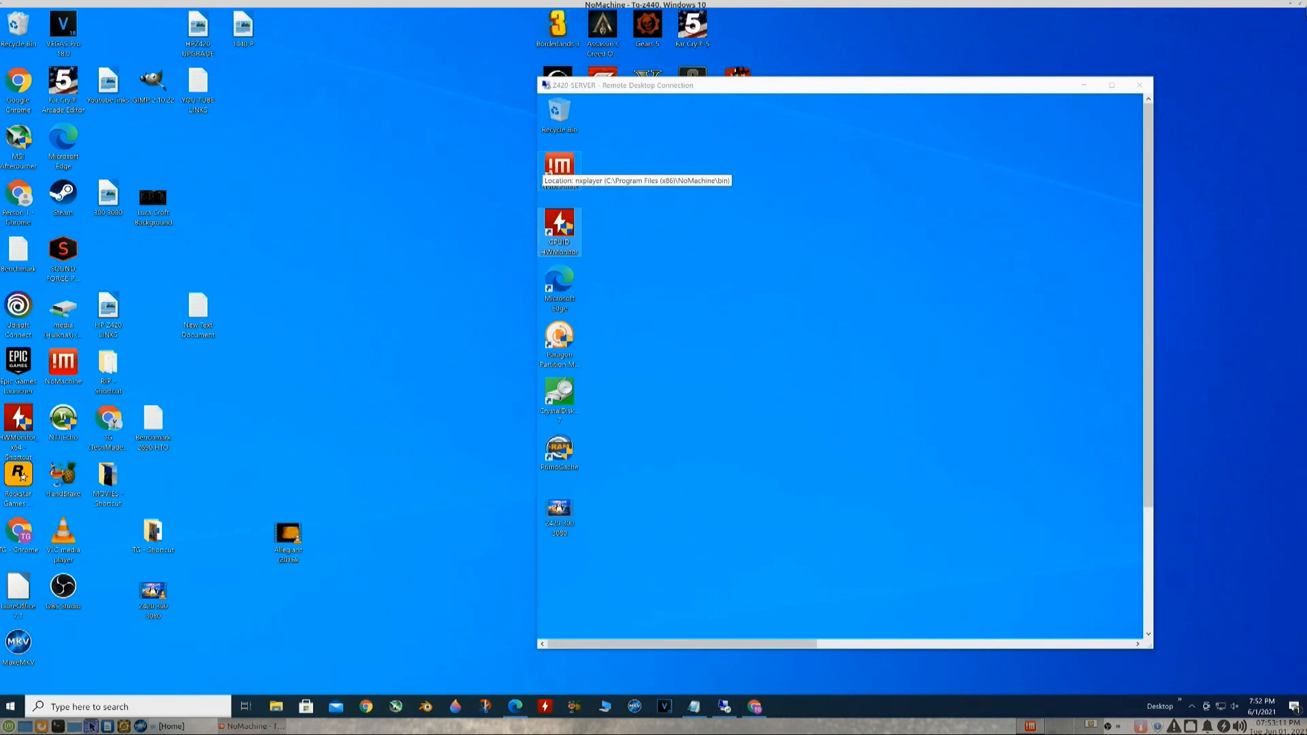
left_click(1300, 5)
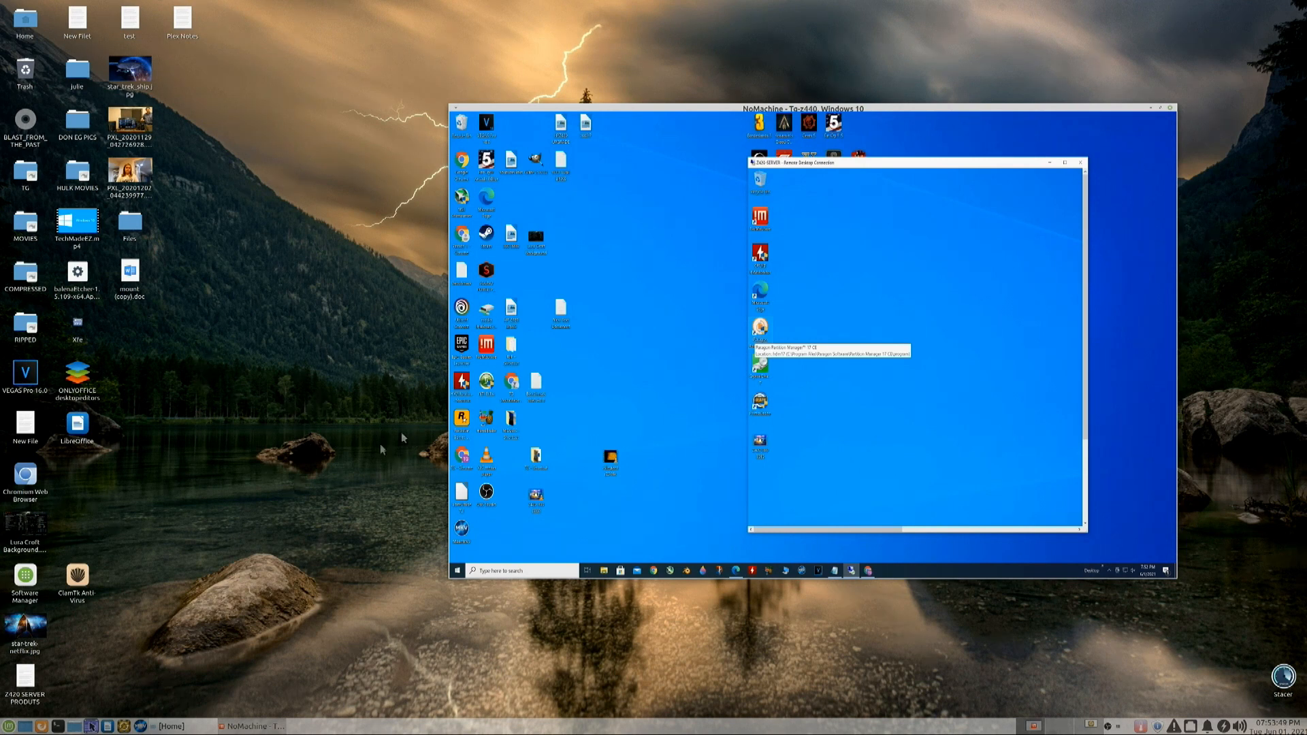
- Minimize and restore the z440 session window, then choose Show main window from the NoMachine tray icon
left_click(255, 726)
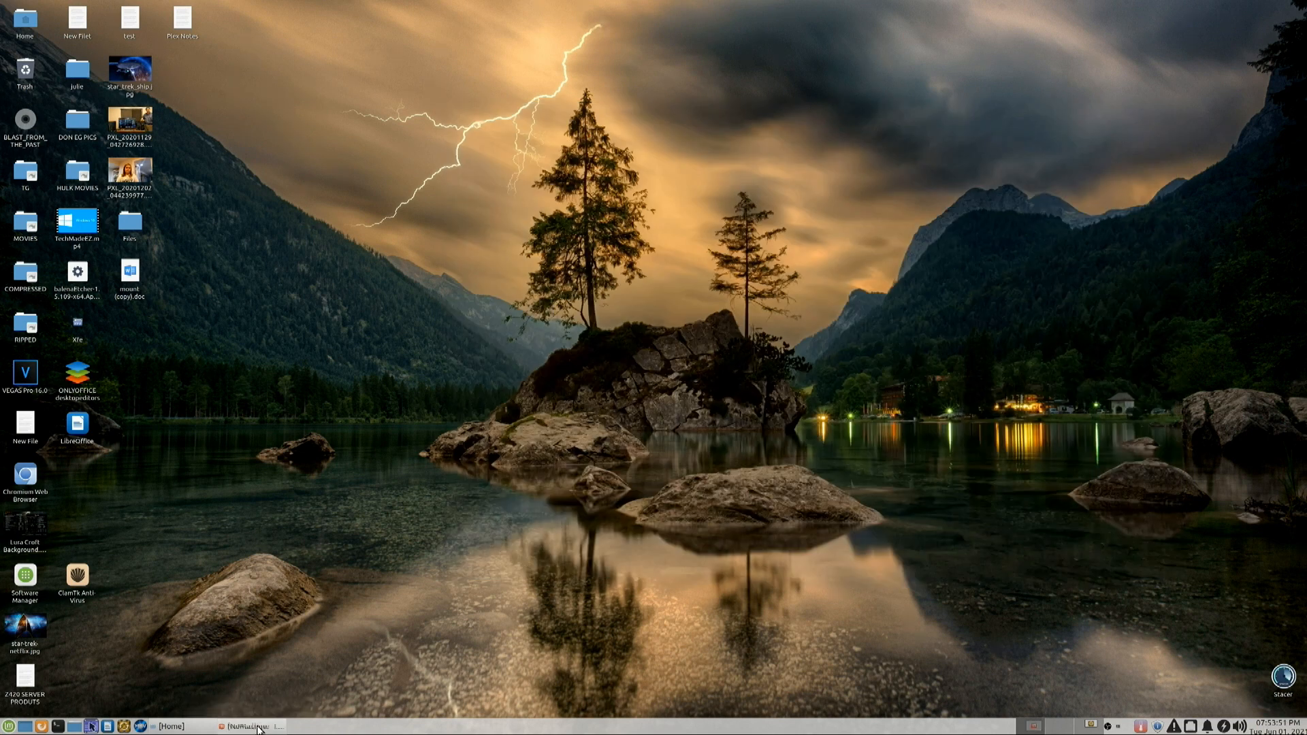
left_click(252, 726)
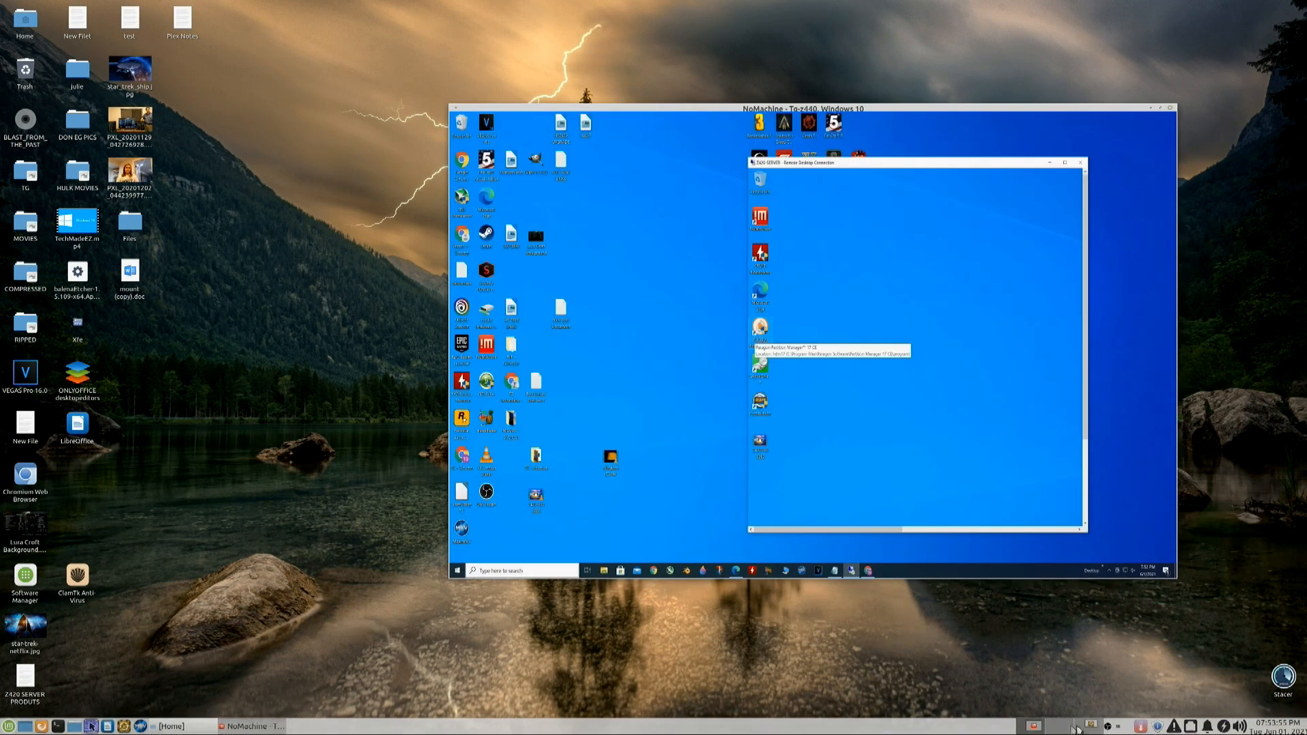
left_click(1120, 726)
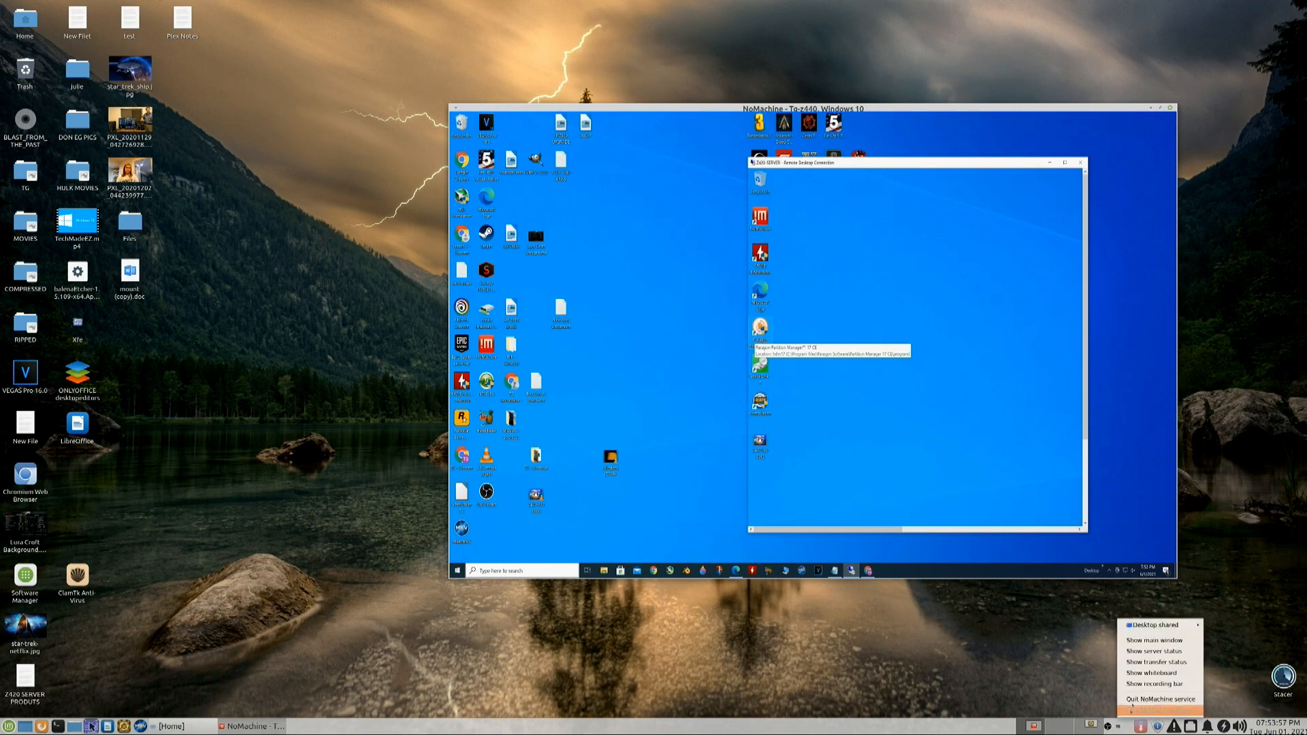
left_click(1154, 639)
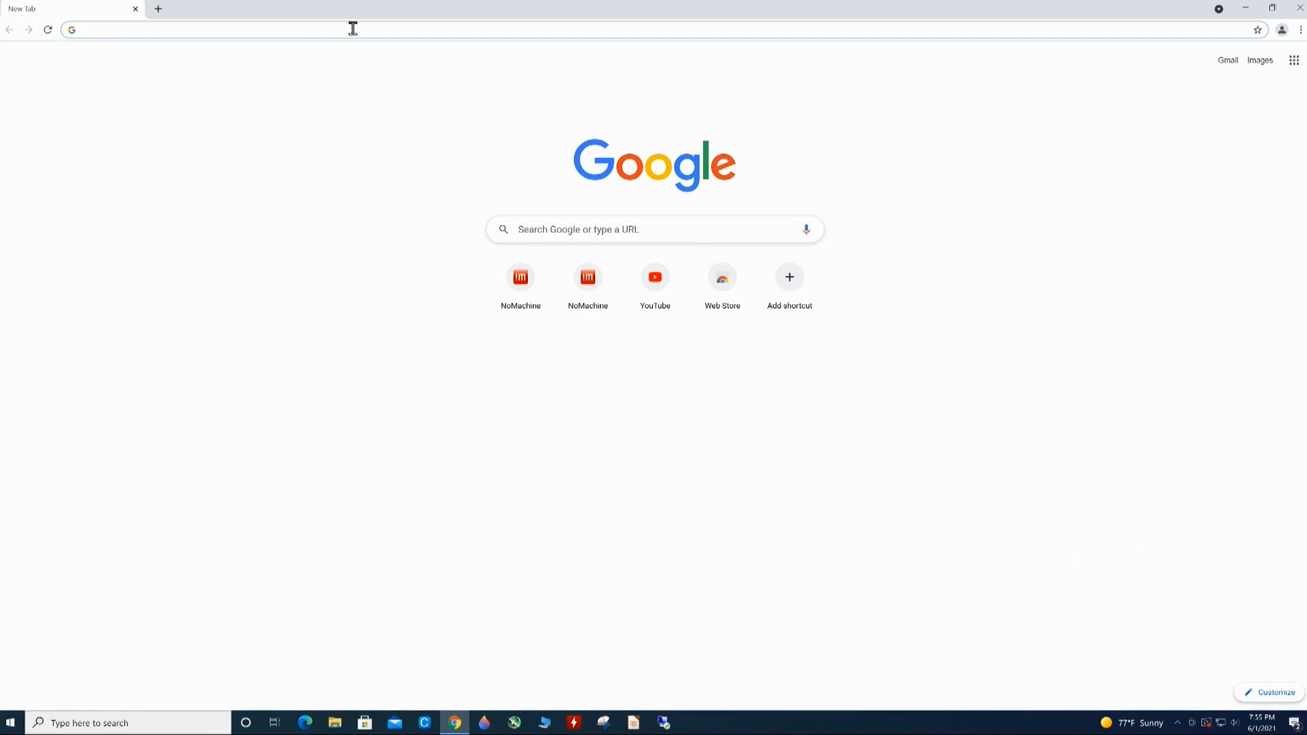
- Load nomachine.com in Chrome, scroll through its 7.6.2 download page, and minimize the browser
type("nomachine.com")
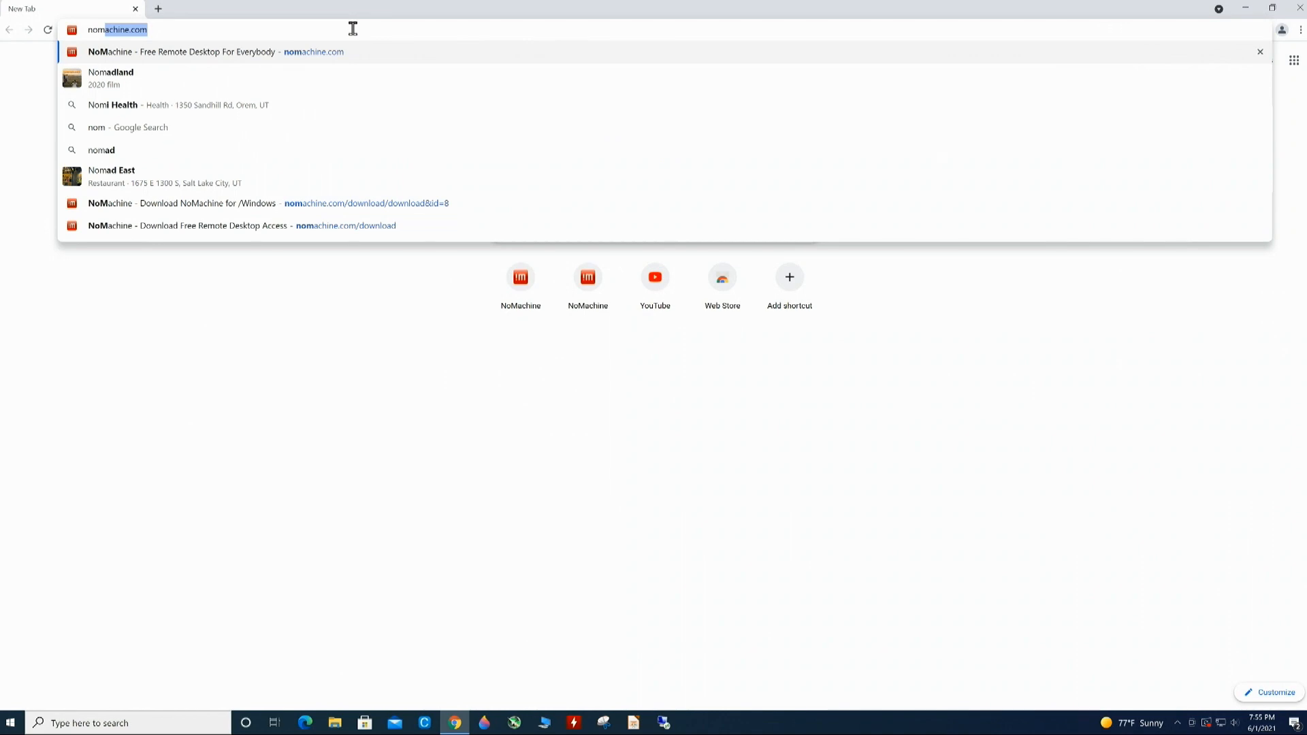
key("Return")
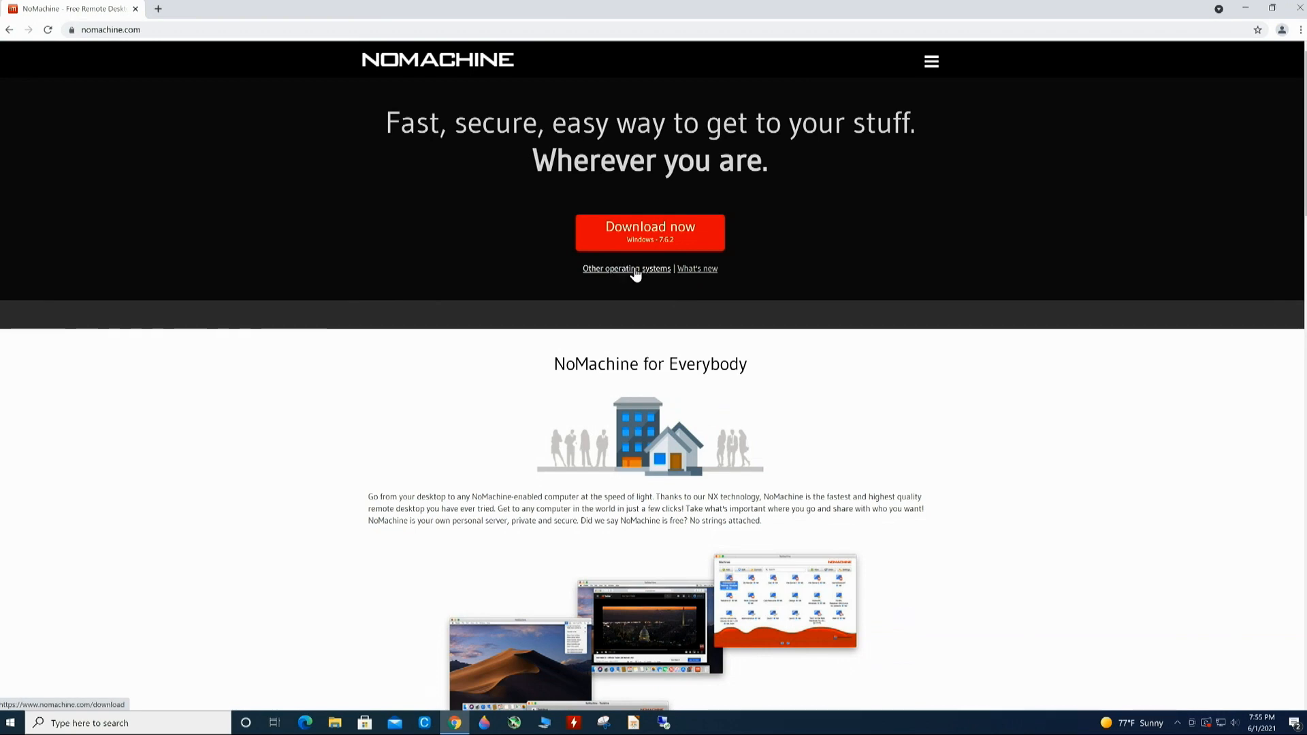
scroll(980, 478, "down", 4)
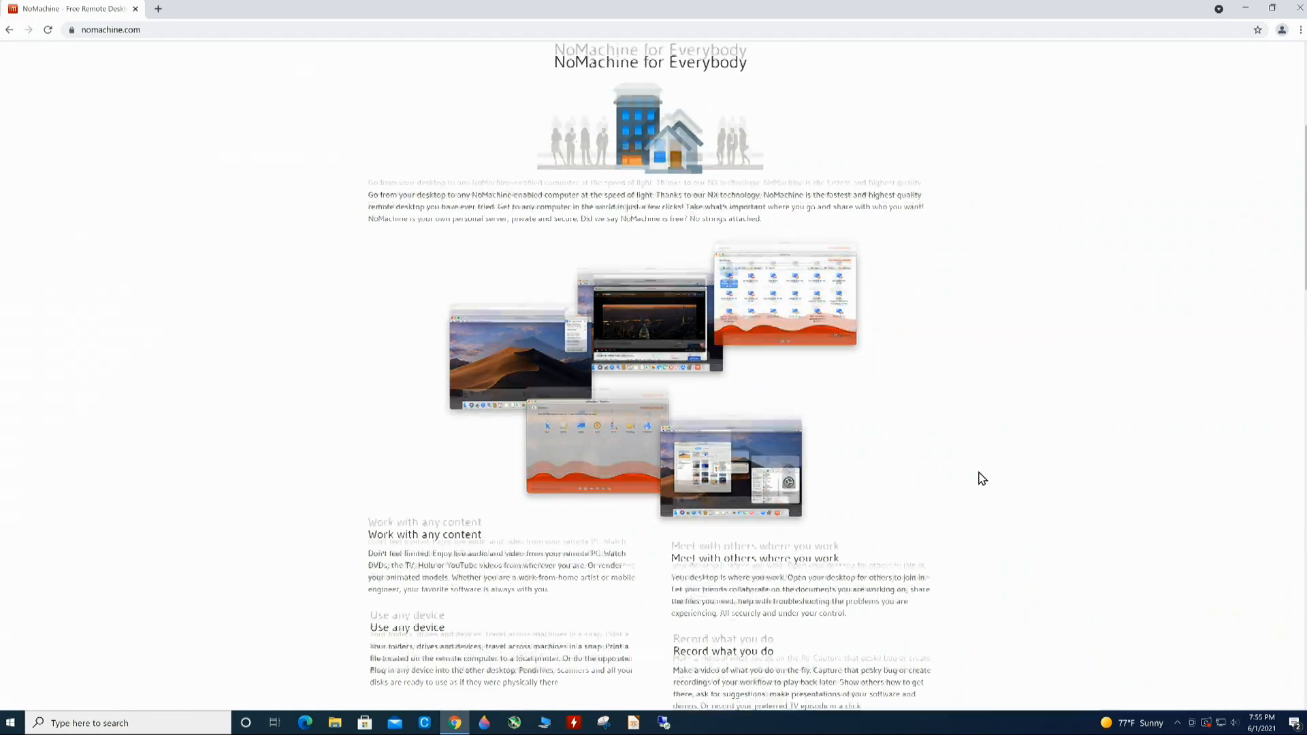
scroll(981, 478, "down", 3)
scroll(980, 478, "up", 1)
scroll(980, 477, "down", 5)
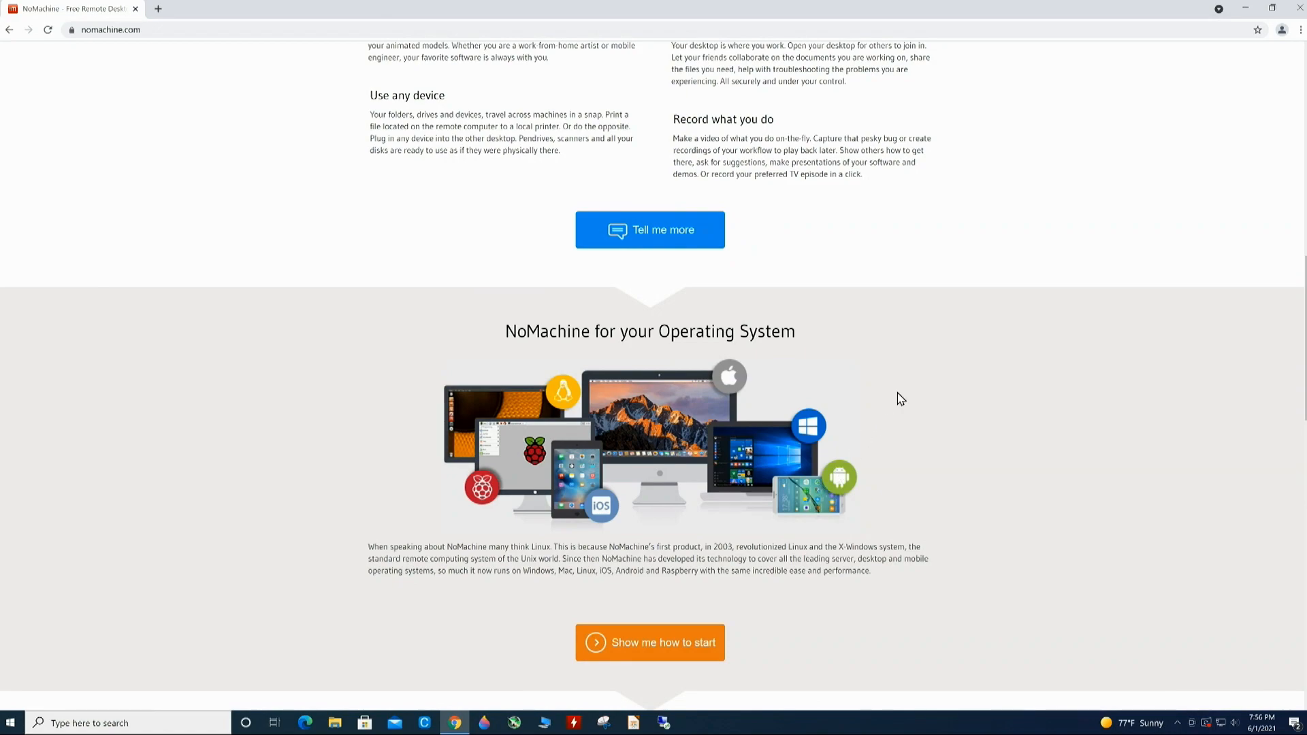
scroll(901, 398, "up", 5)
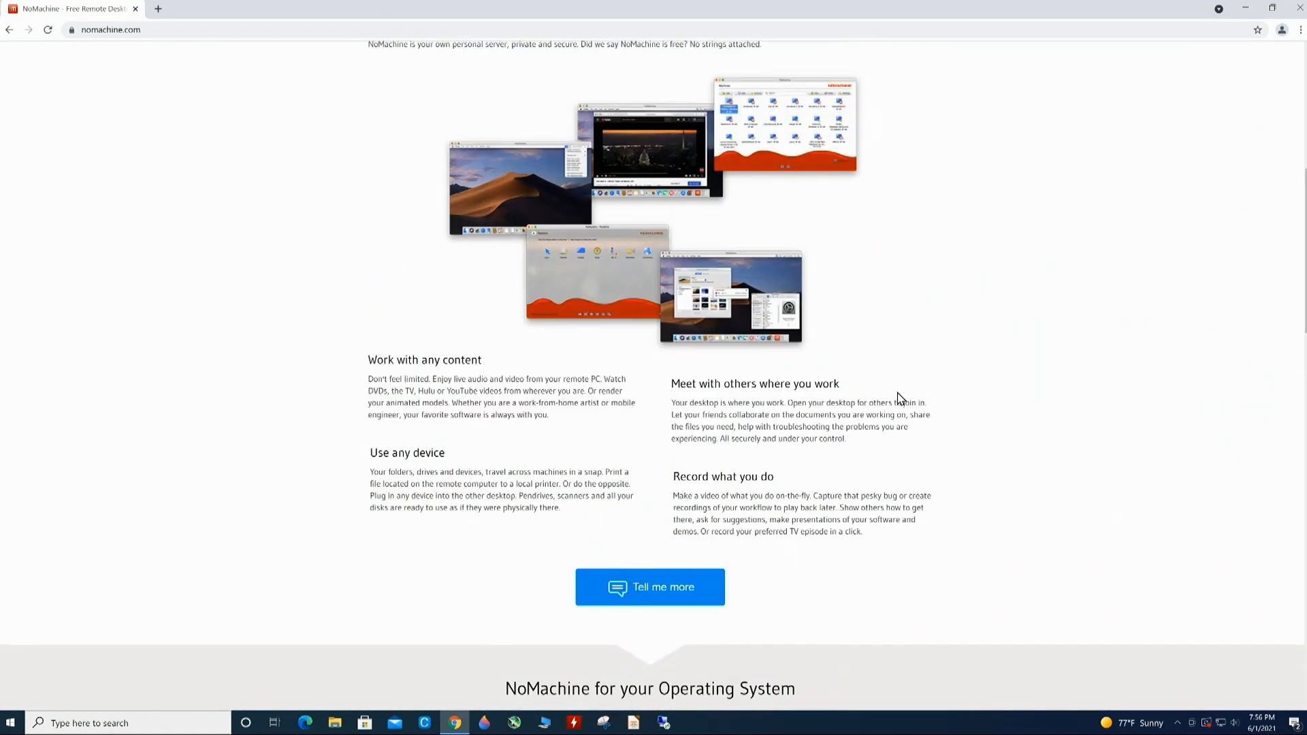
scroll(924, 377, "up", 7)
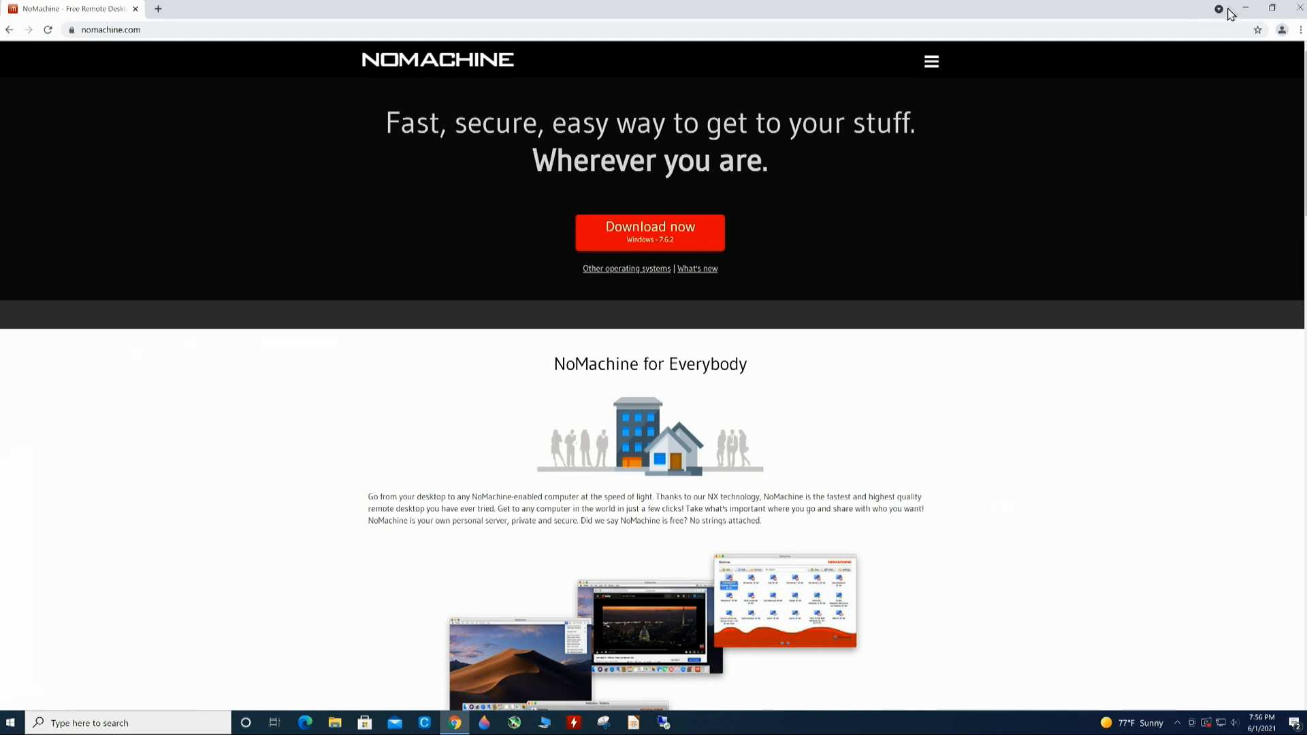
left_click(1248, 9)
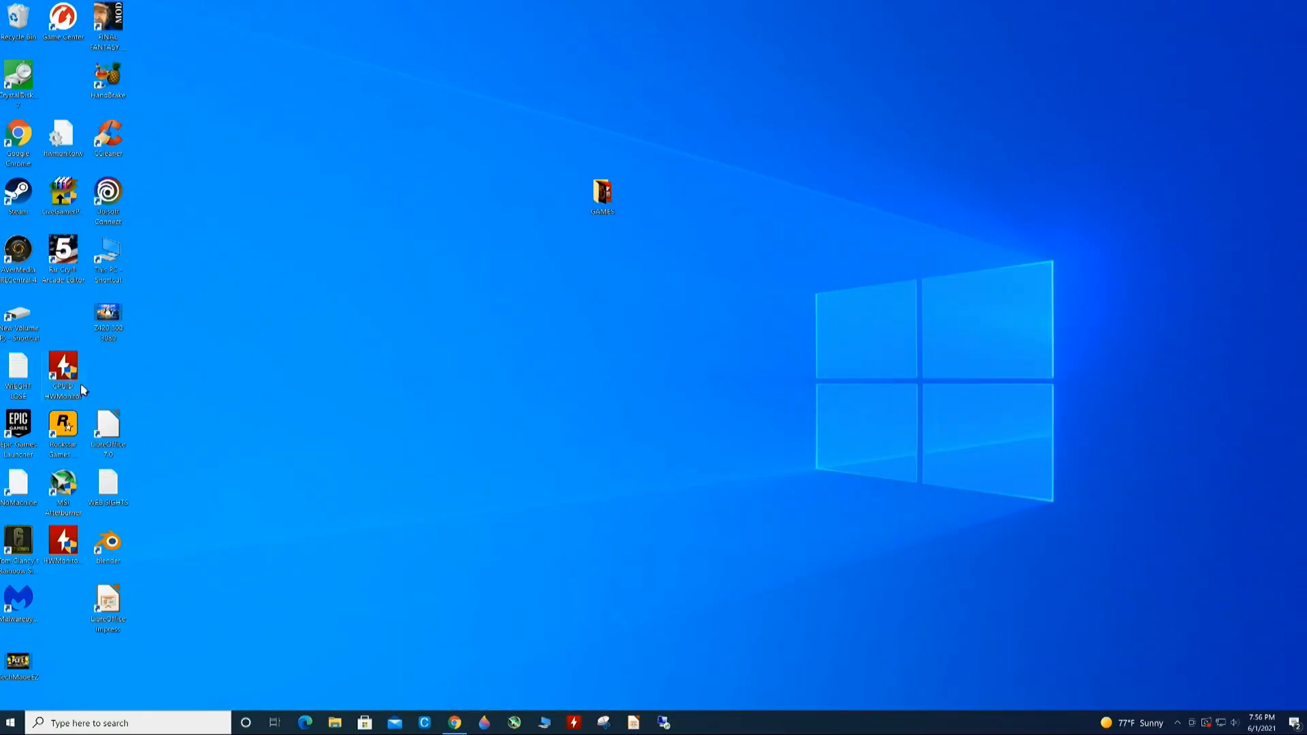
- Run the nomachine_7.6.2_4 installer from the Downloads folder and allow it through UAC
left_click(333, 723)
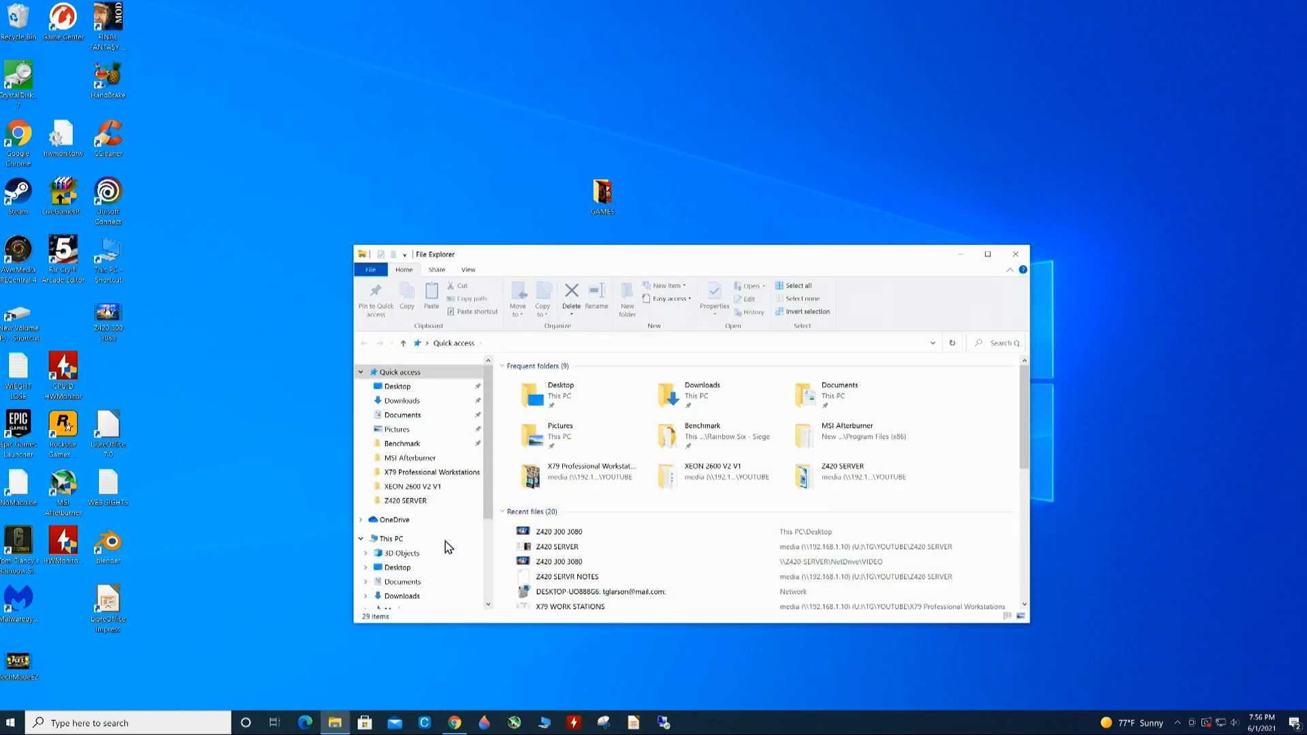
left_click(400, 400)
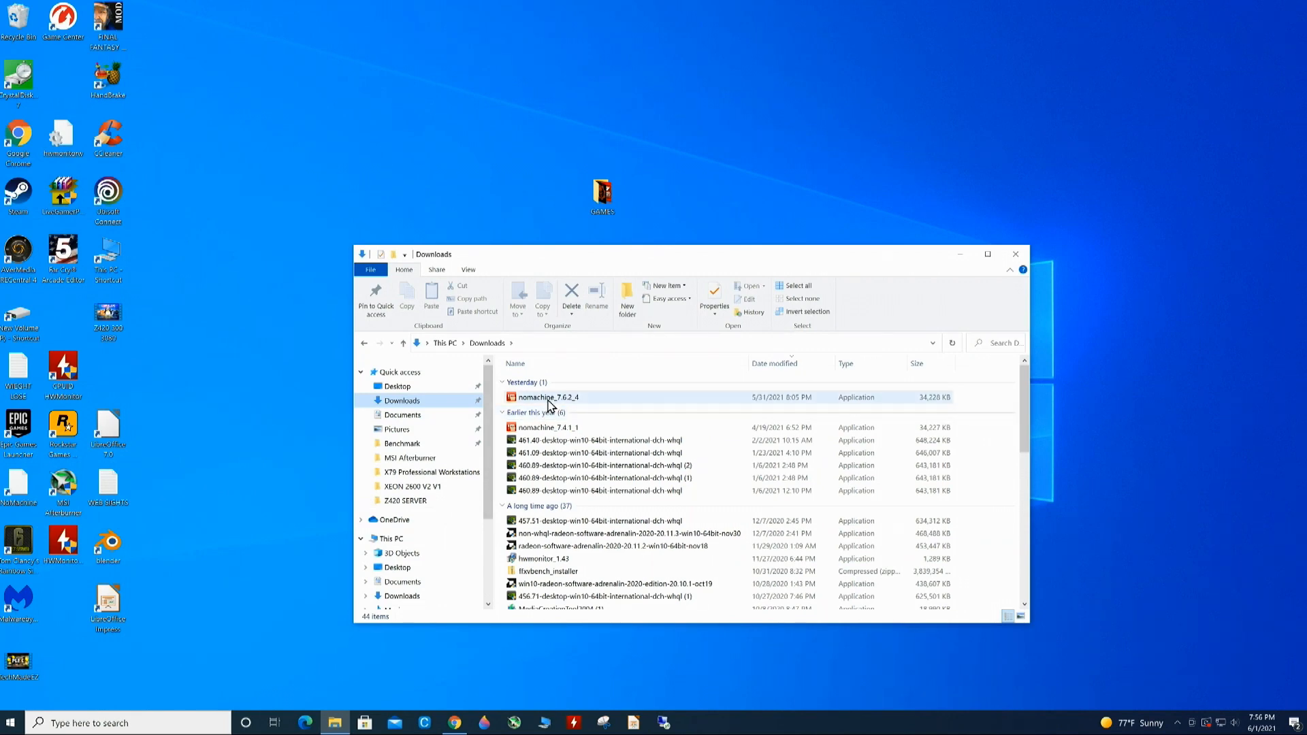
double_click(548, 398)
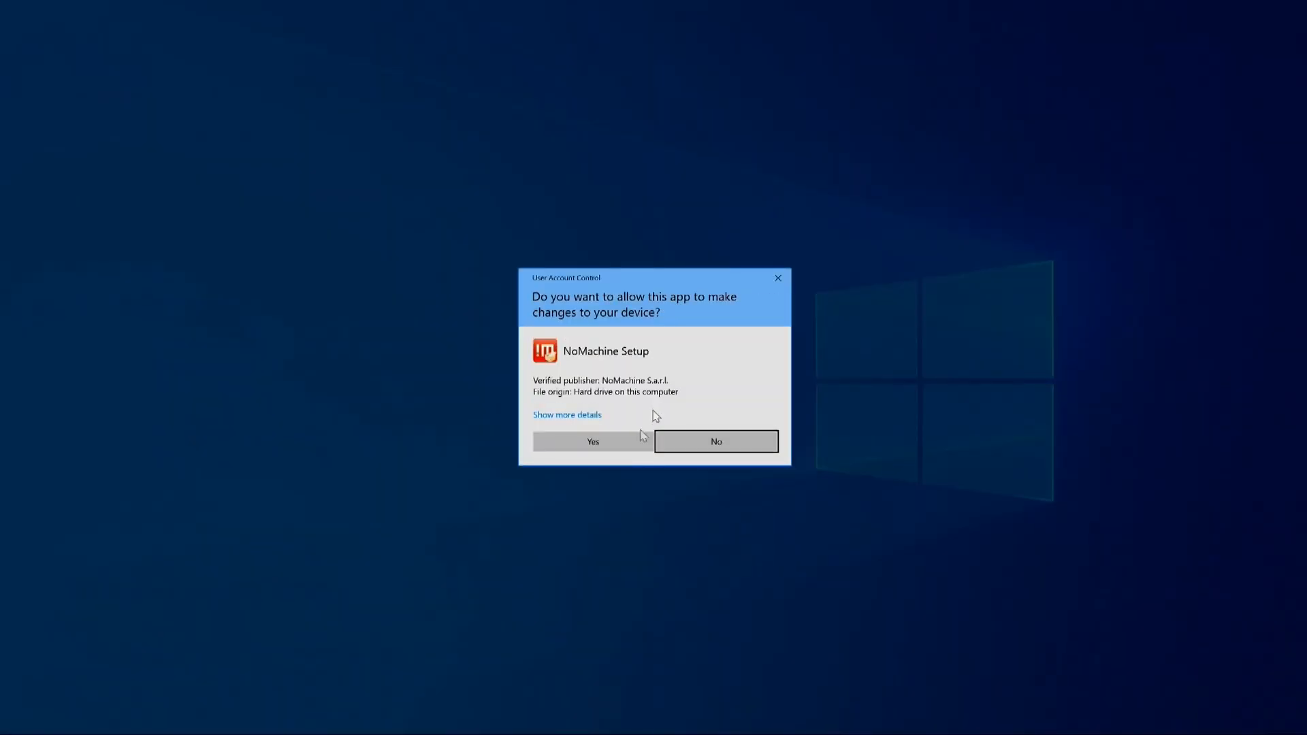
left_click(616, 446)
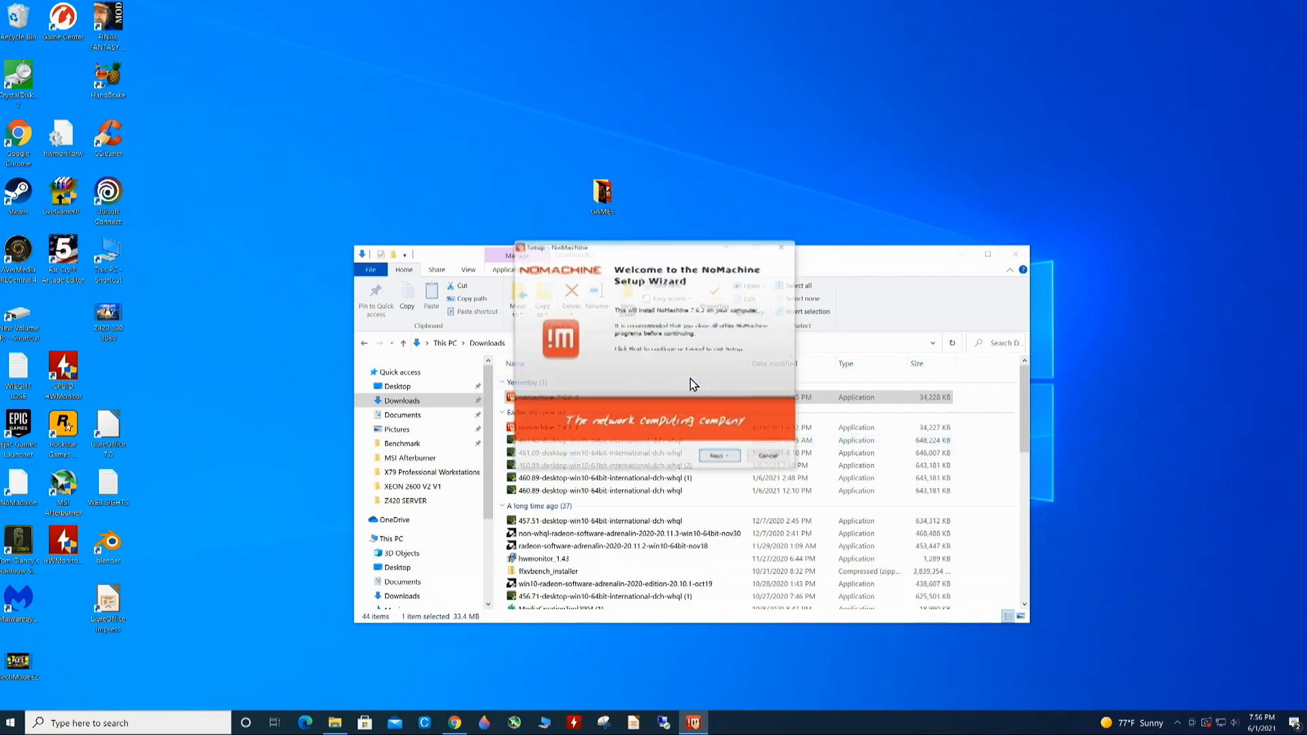
- Accept the license agreement, complete NoMachine Setup, and restart Windows to finish installing
left_click(720, 457)
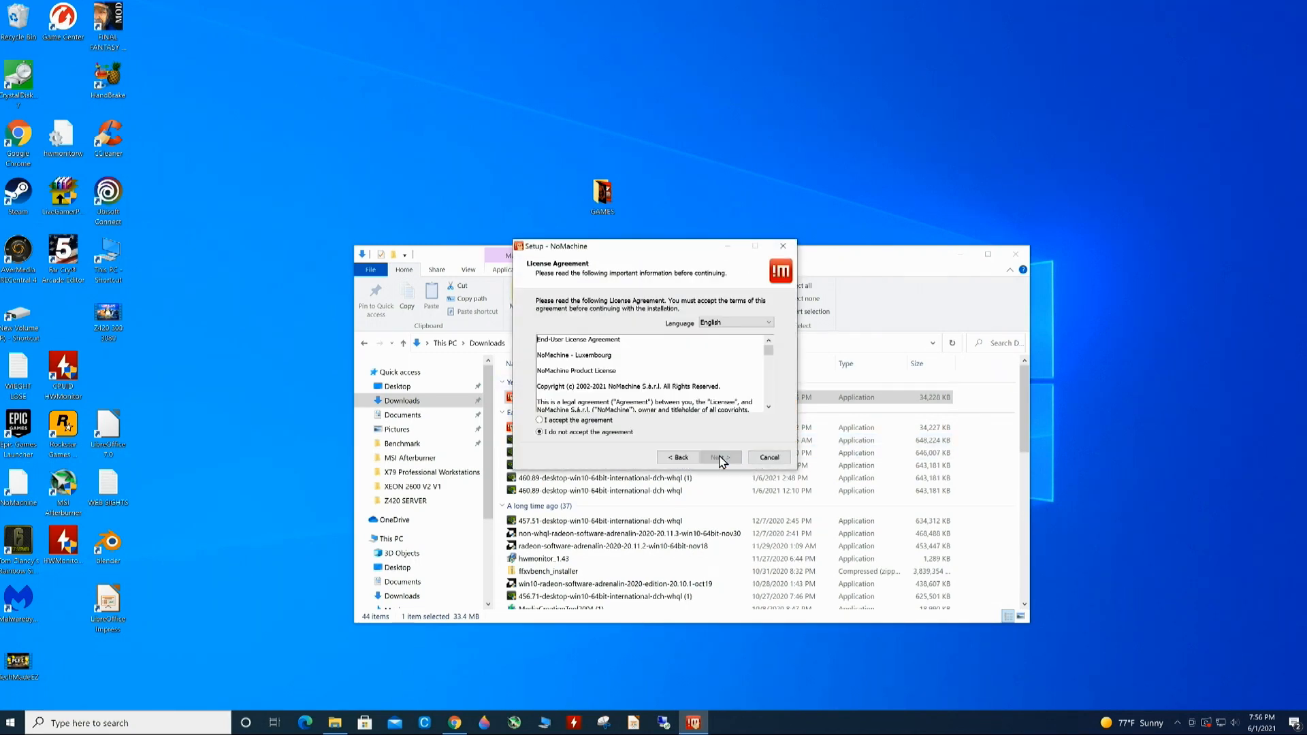
left_click(589, 421)
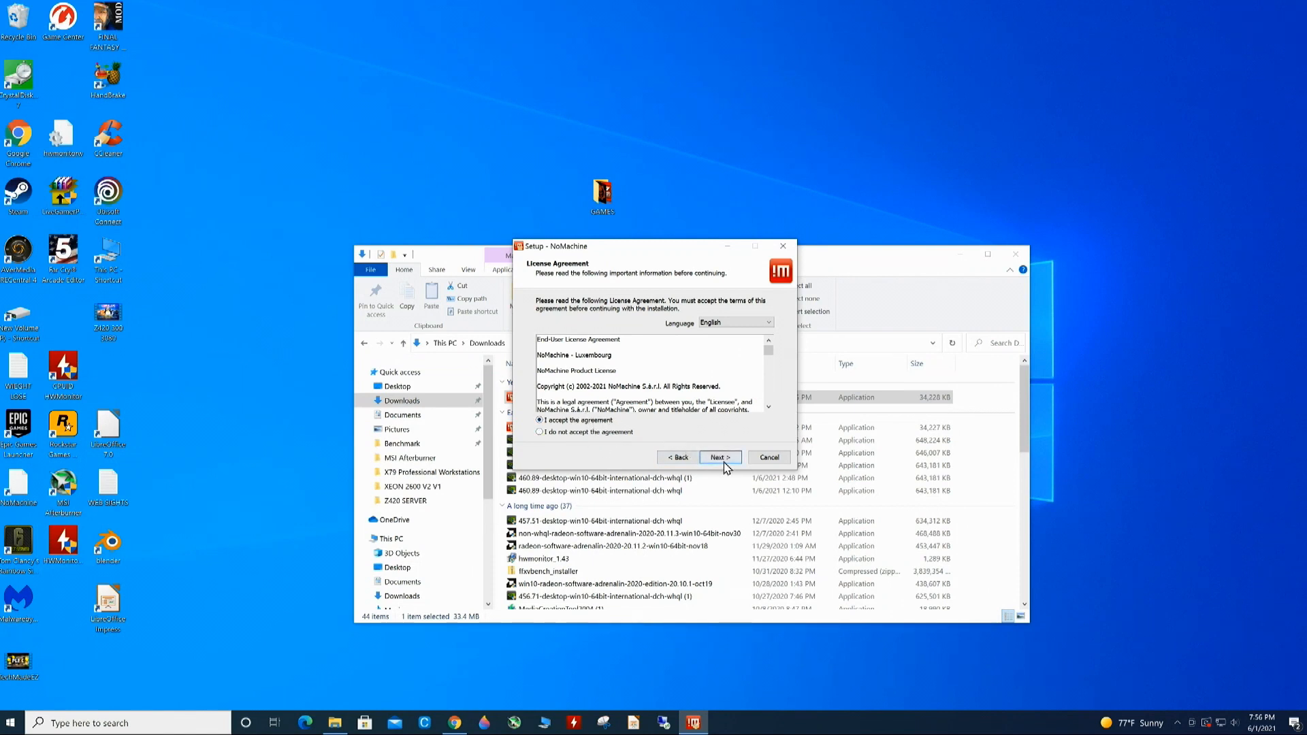
left_click(720, 458)
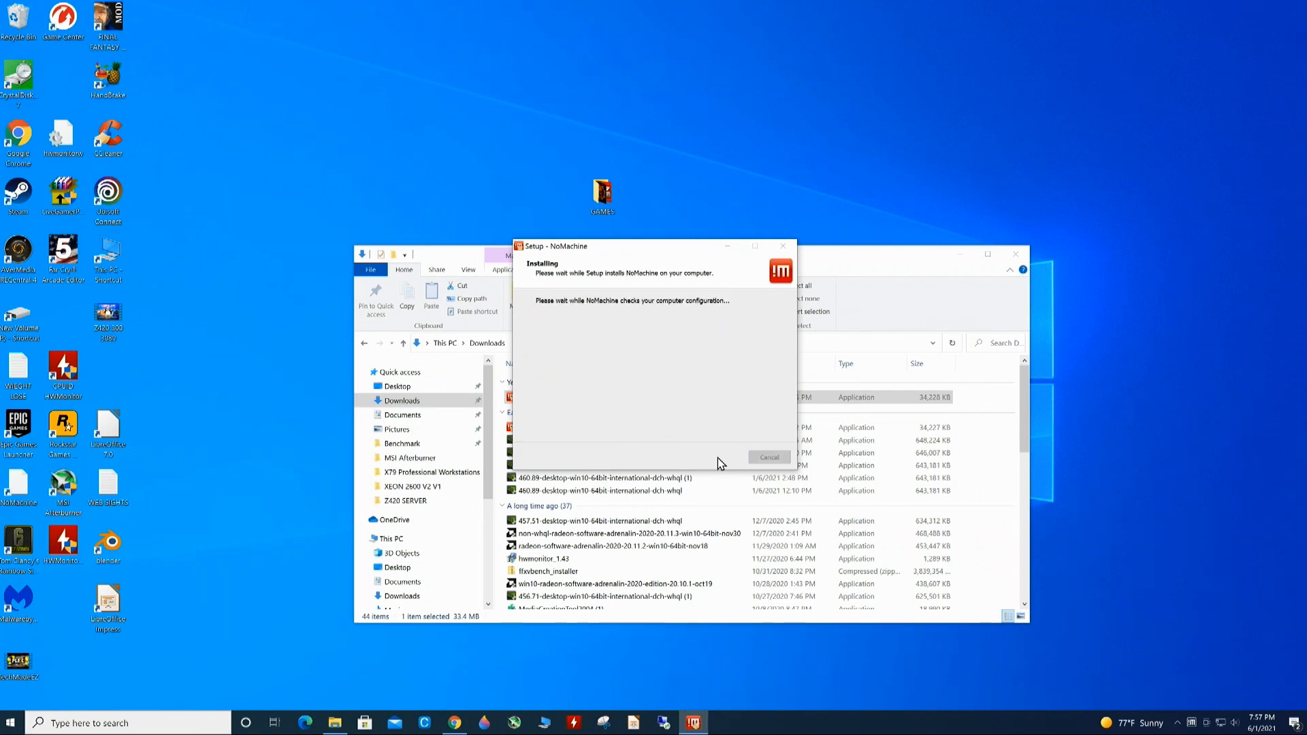
left_click(720, 462)
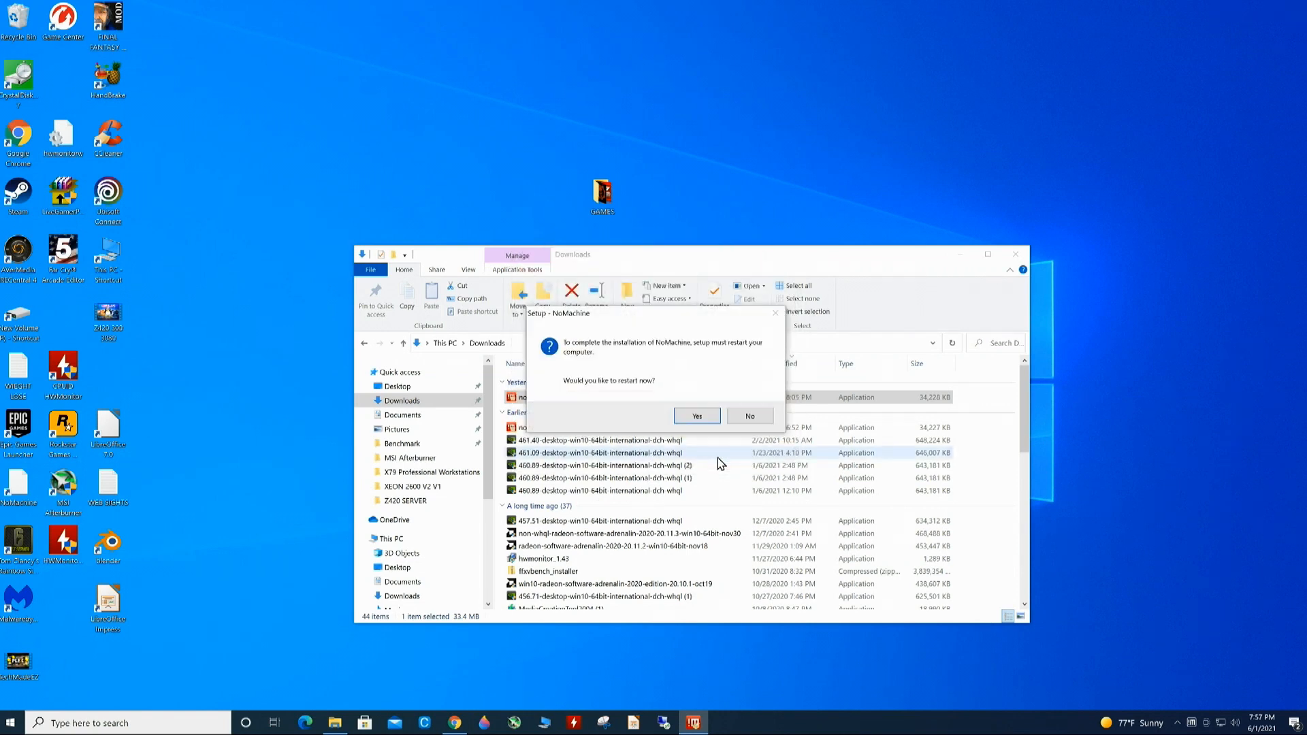
left_click(703, 417)
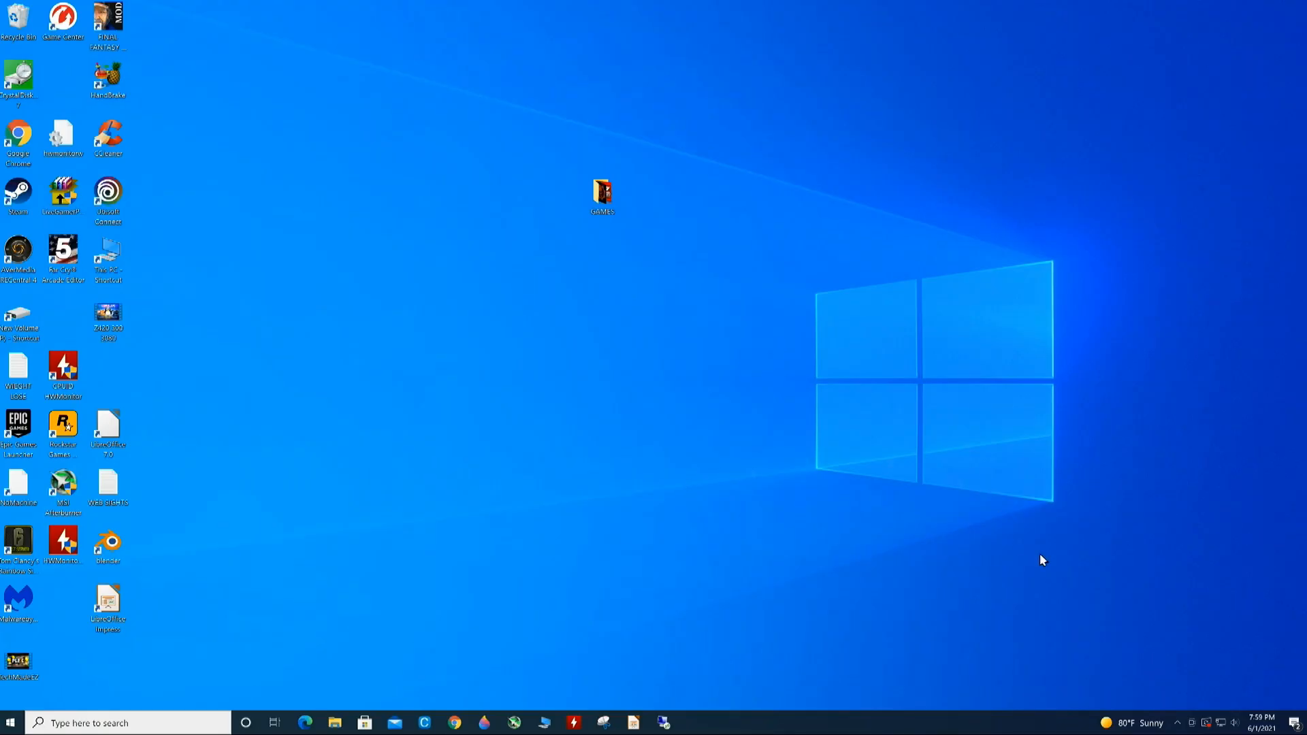
- Show NoMachine's main window from the hidden tray icons and dismiss the Welcome page
left_click(1178, 725)
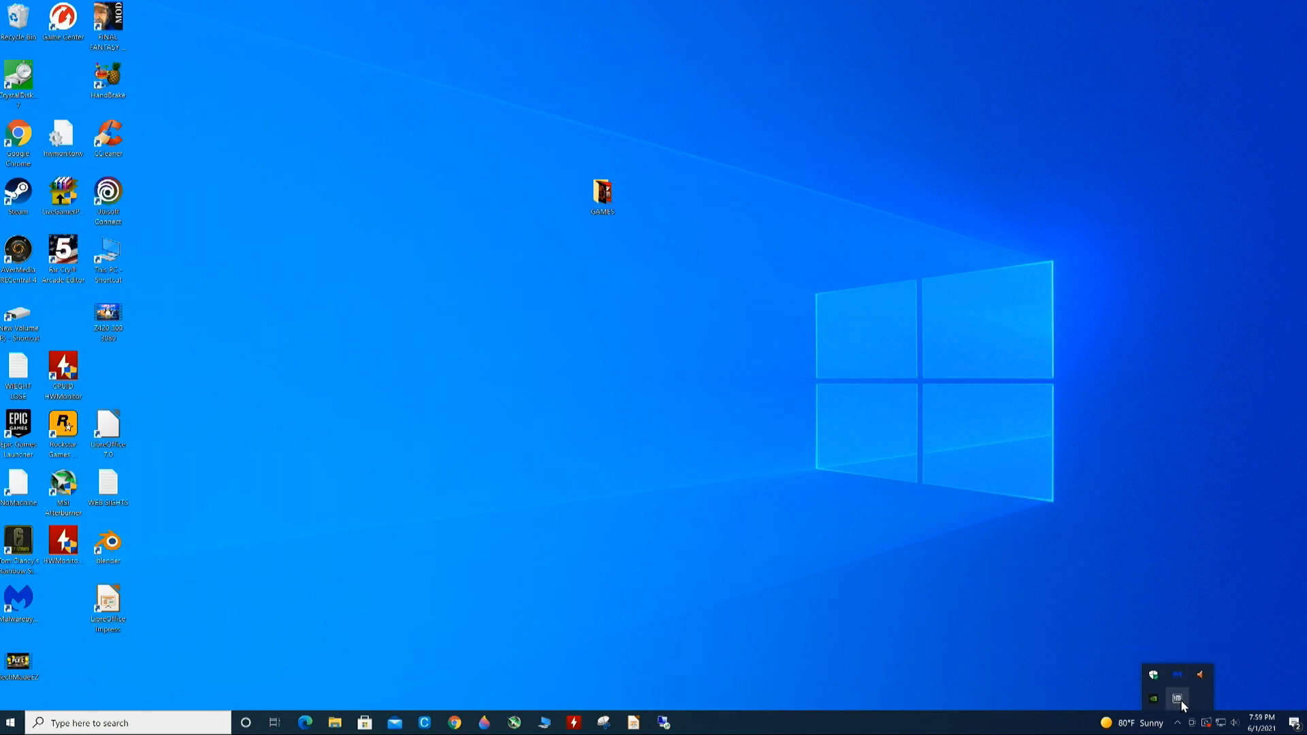
right_click(1177, 699)
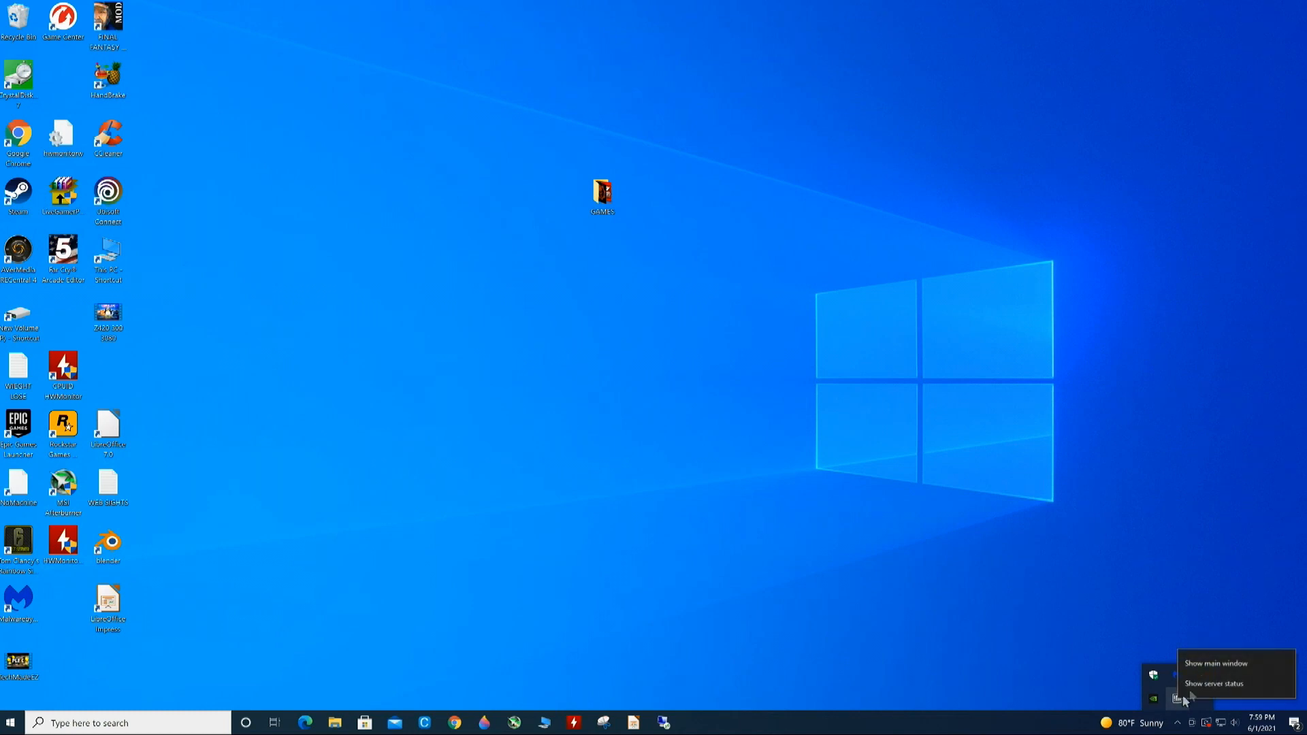
left_click(1198, 665)
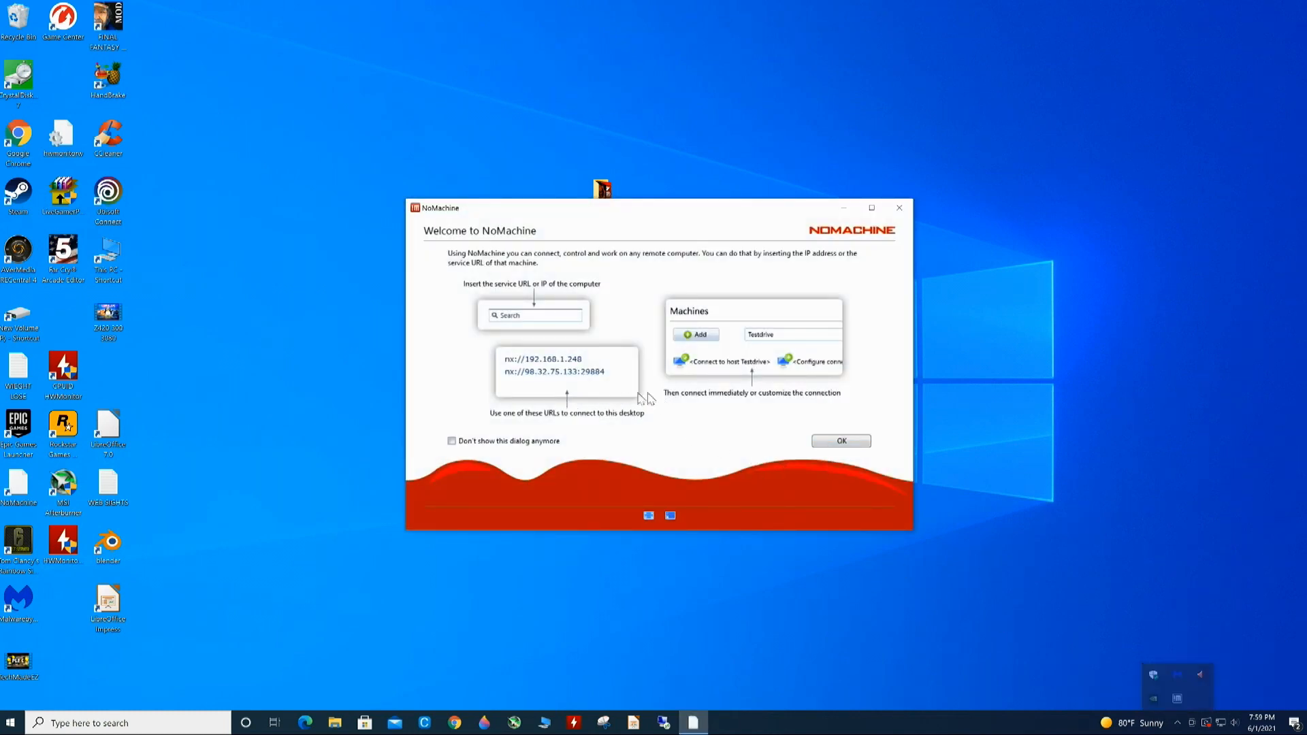
left_click(831, 447)
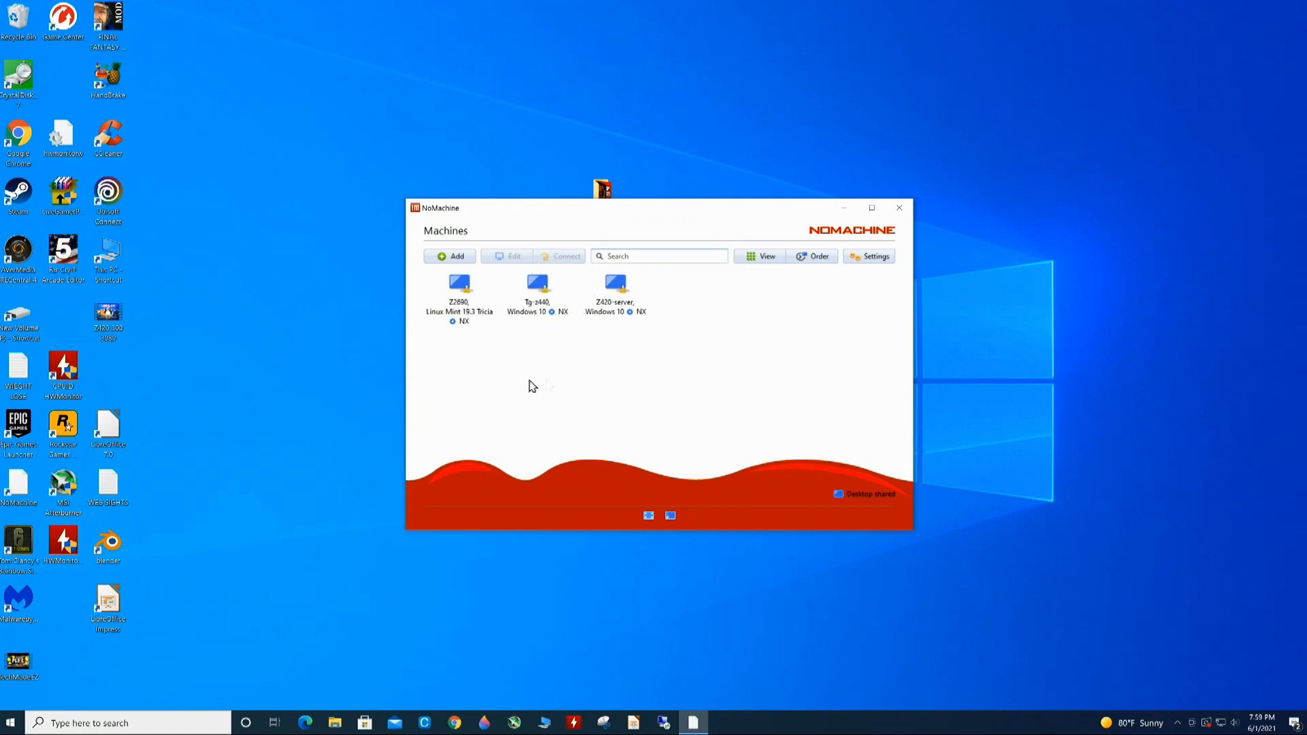
- Connect to the Z2690 Linux Mint machine and log in with the account password
left_click(461, 292)
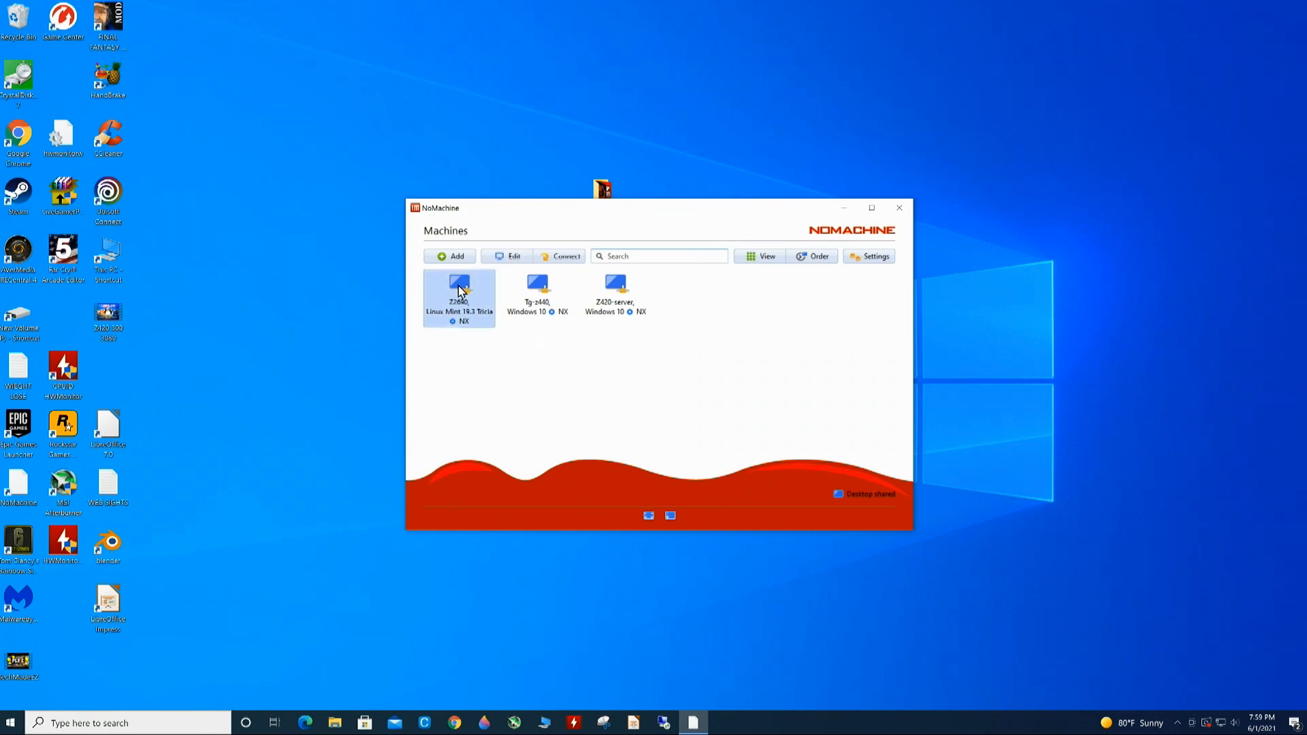
double_click(461, 292)
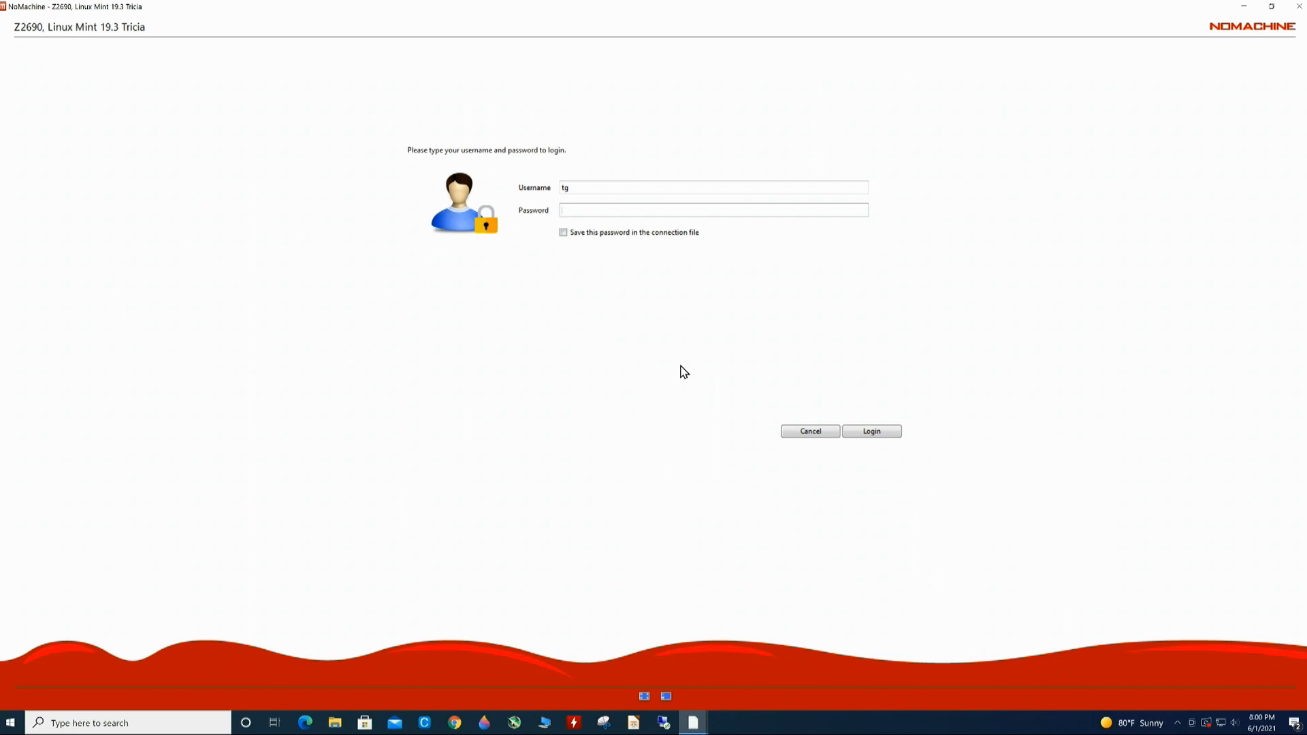
type("••••")
key("Return")
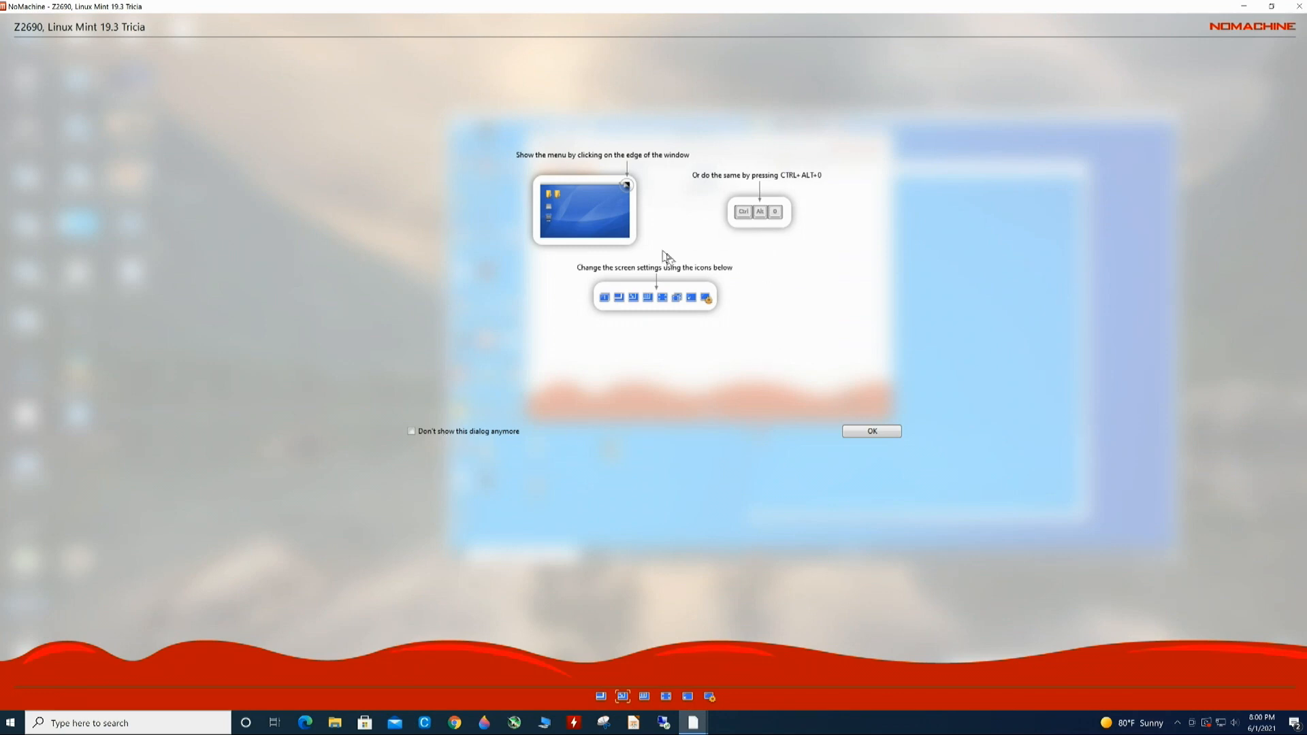
- Click through the audio streaming and display resolution tips to reach the Linux Mint desktop
left_click(869, 434)
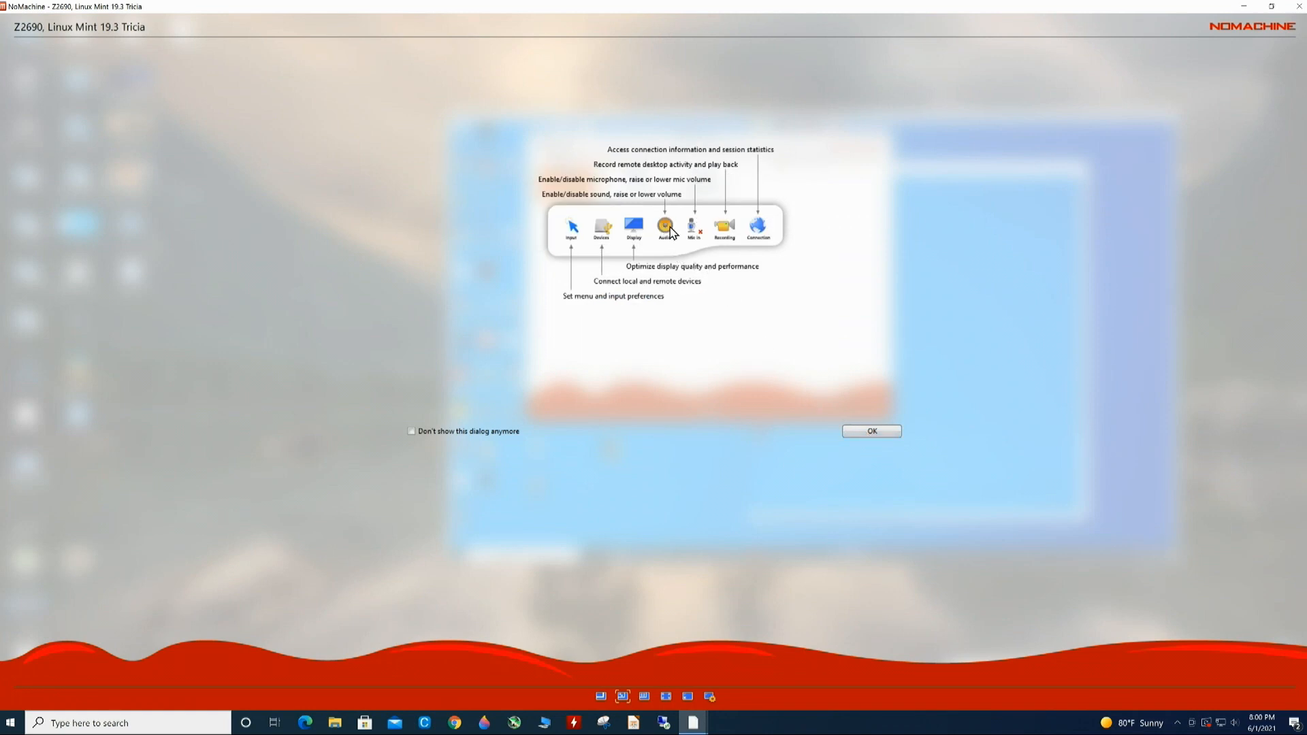
left_click(866, 433)
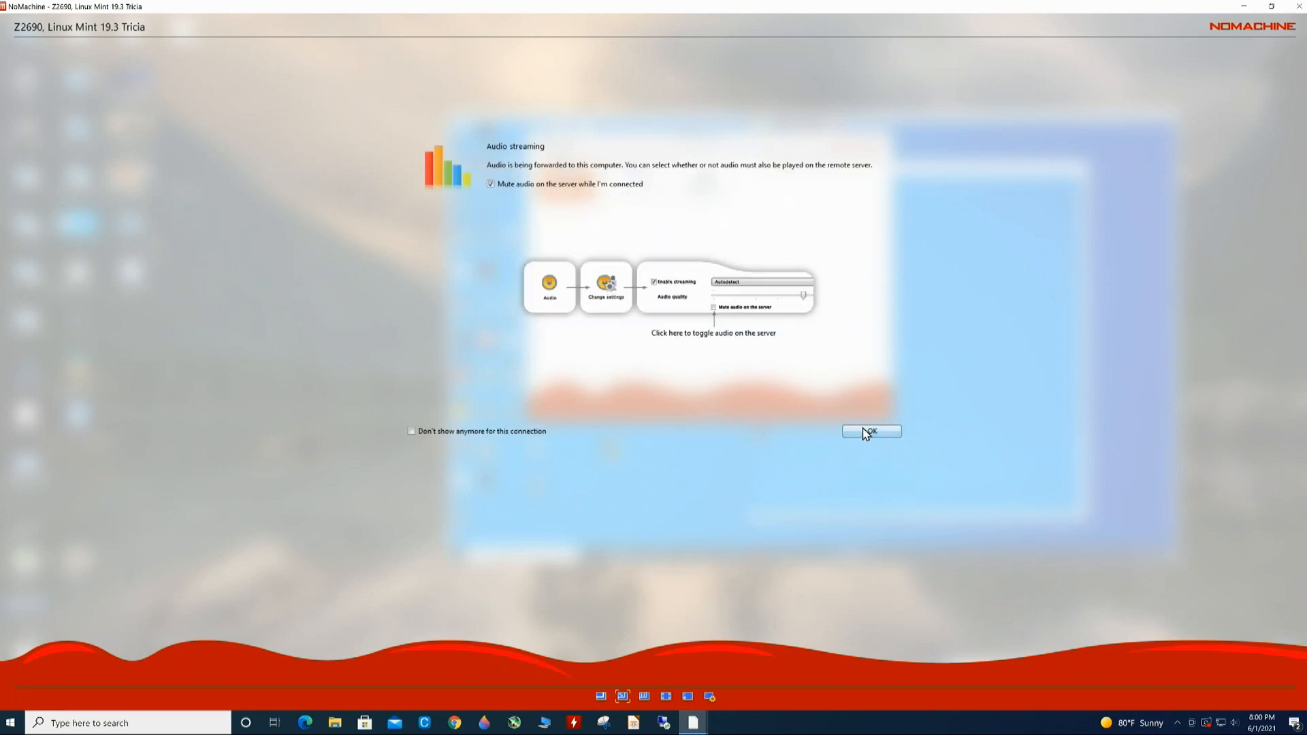
left_click(865, 435)
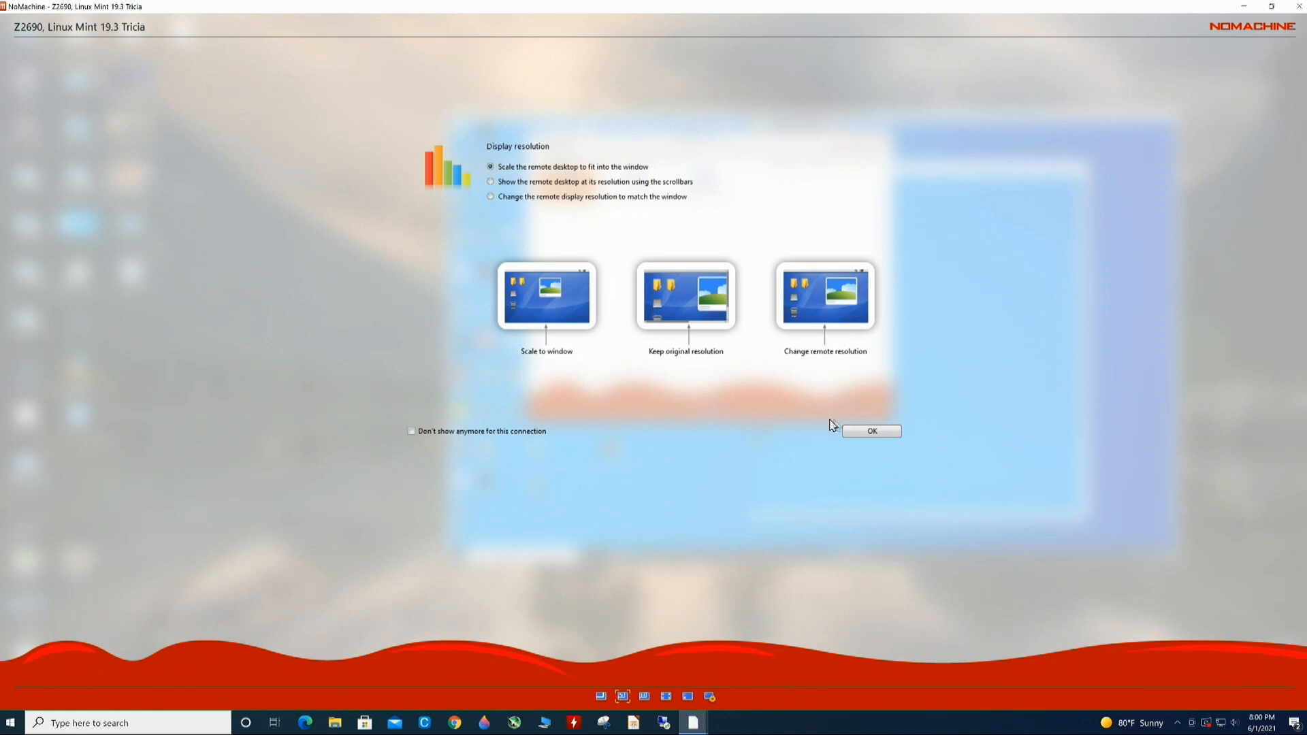
left_click(855, 433)
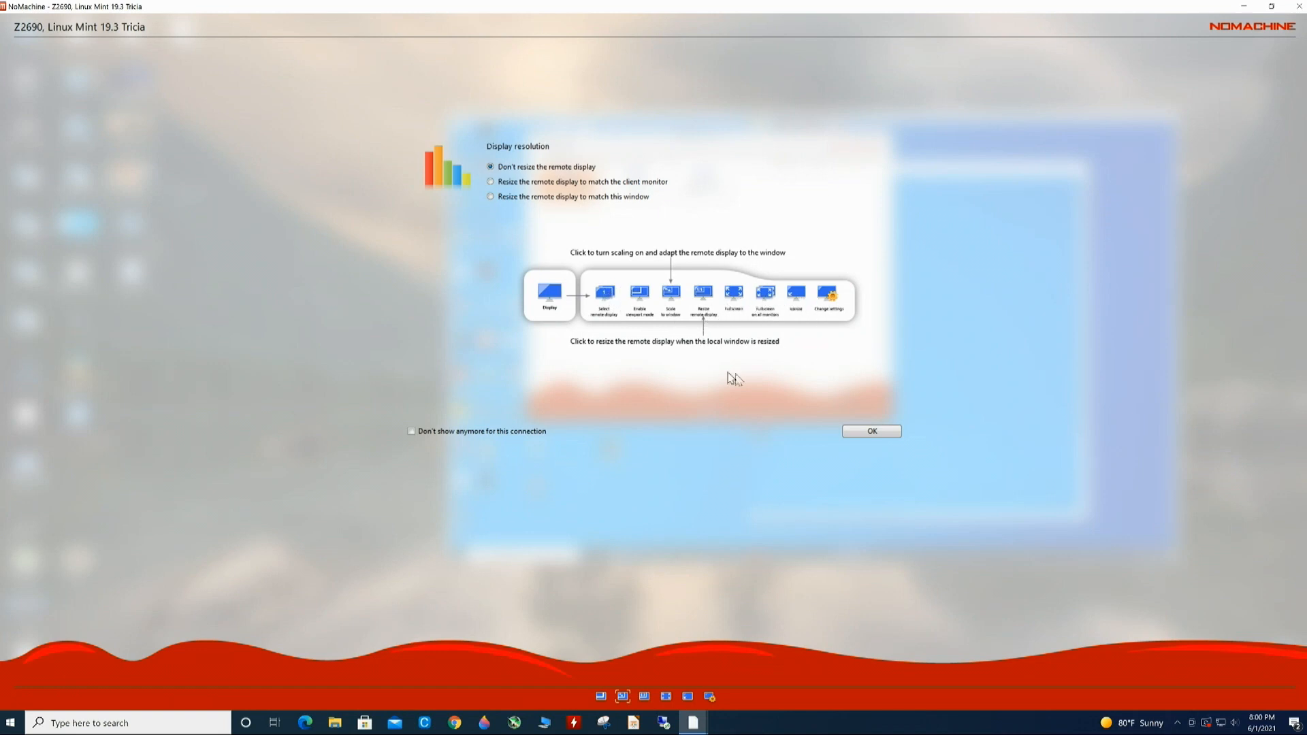
left_click(868, 432)
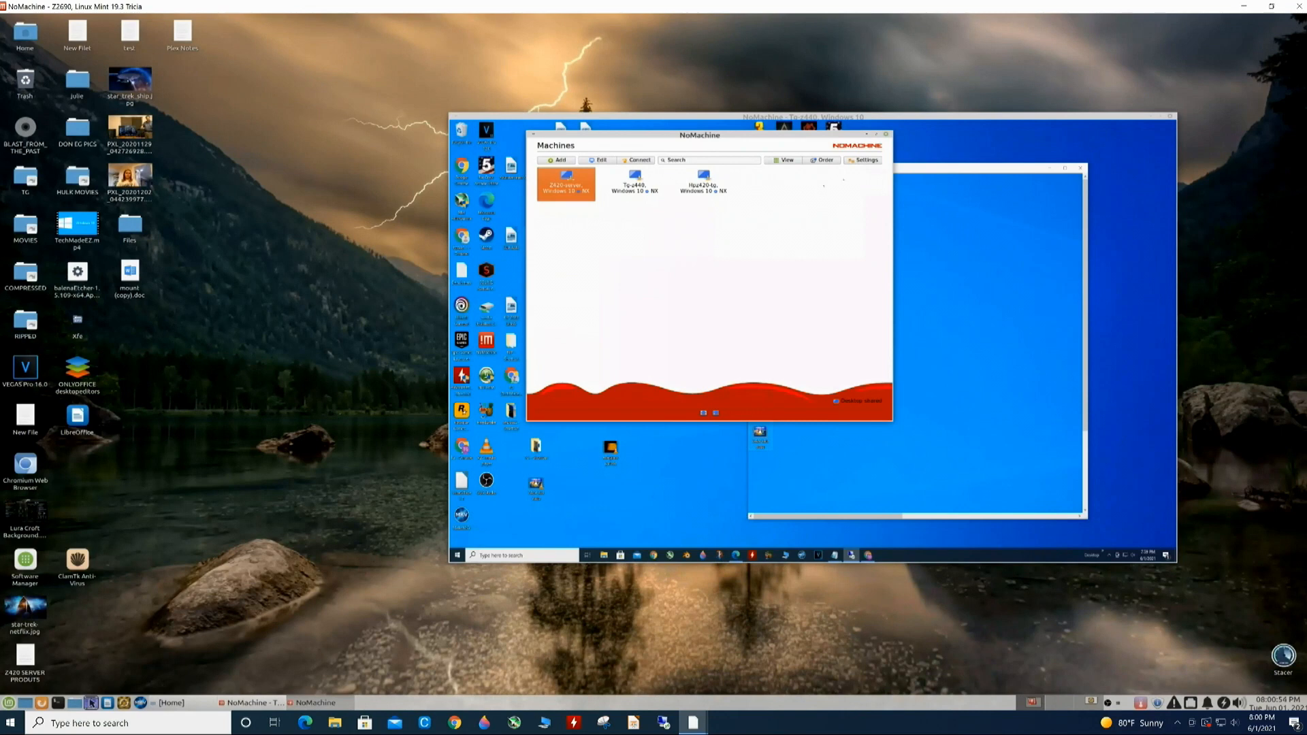
- Hide the remote Machines list, reposition the Tg-z440 Windows 10 session window, then close and disconnect it
left_click(866, 134)
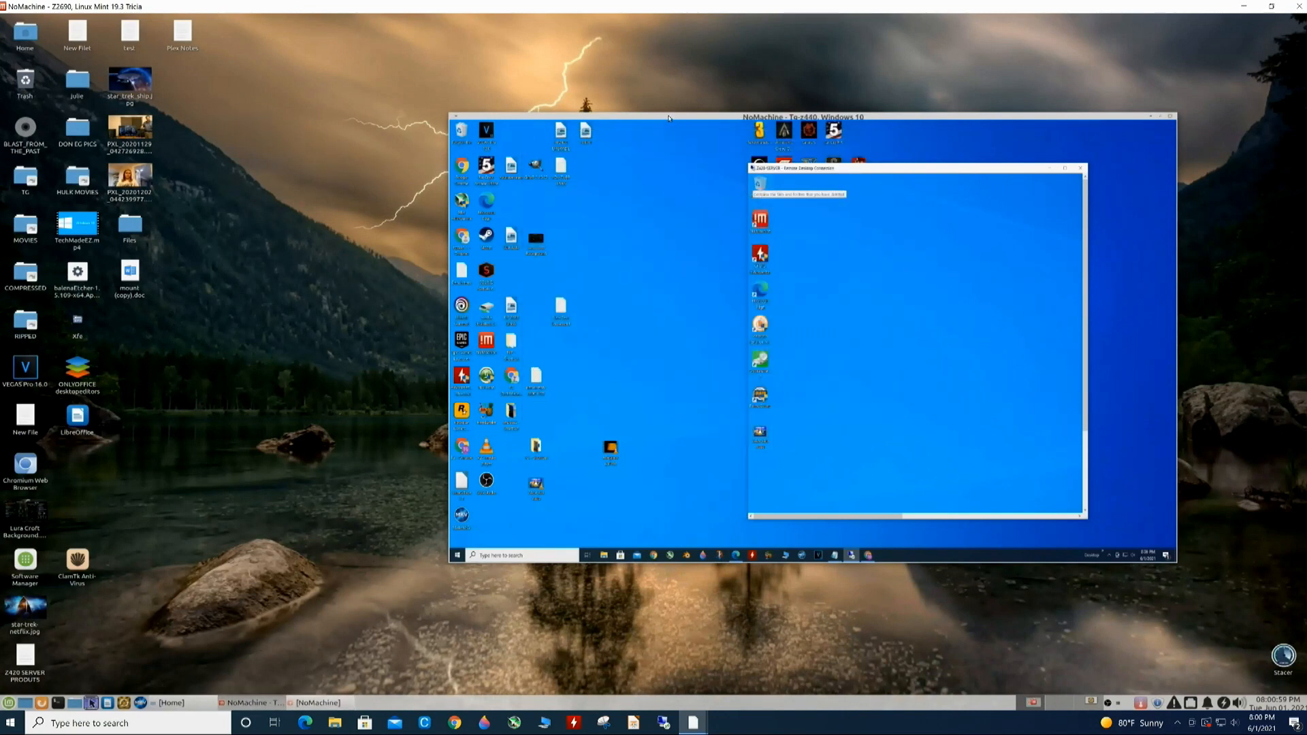
left_click_drag(667, 116, 633, 77)
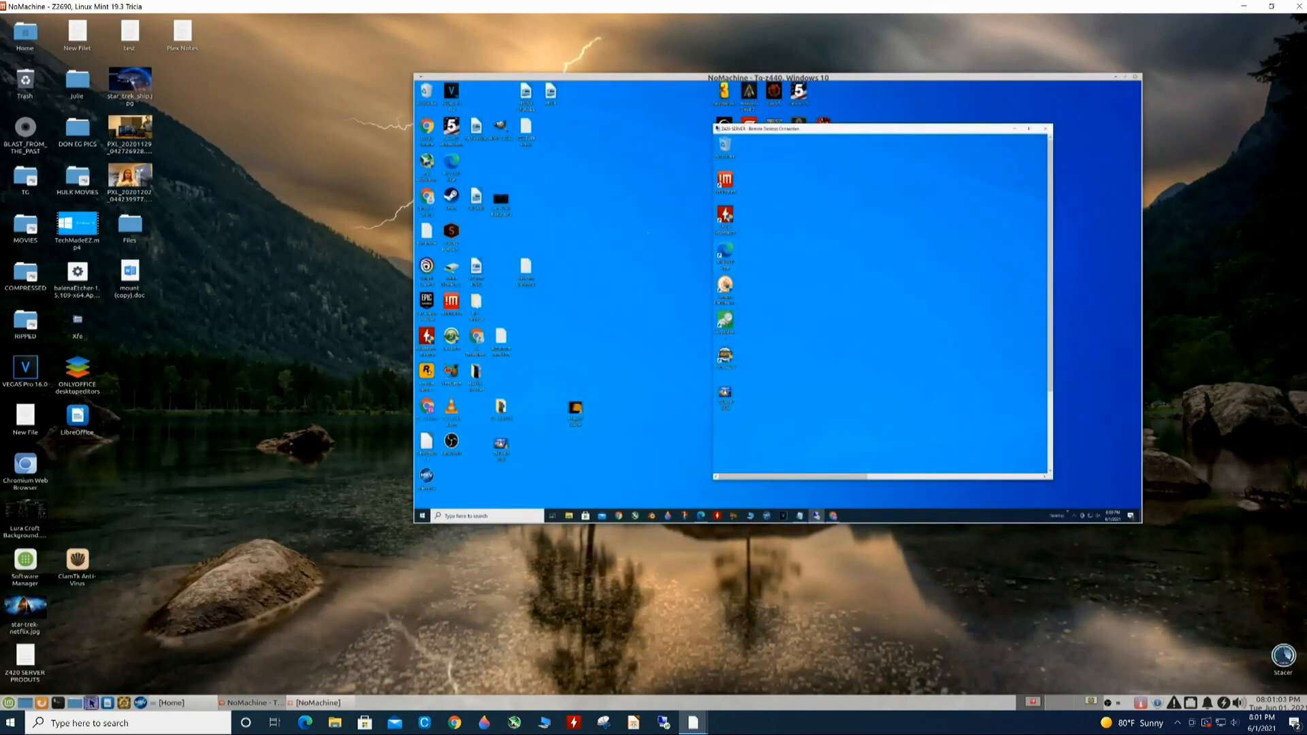
left_click(190, 226)
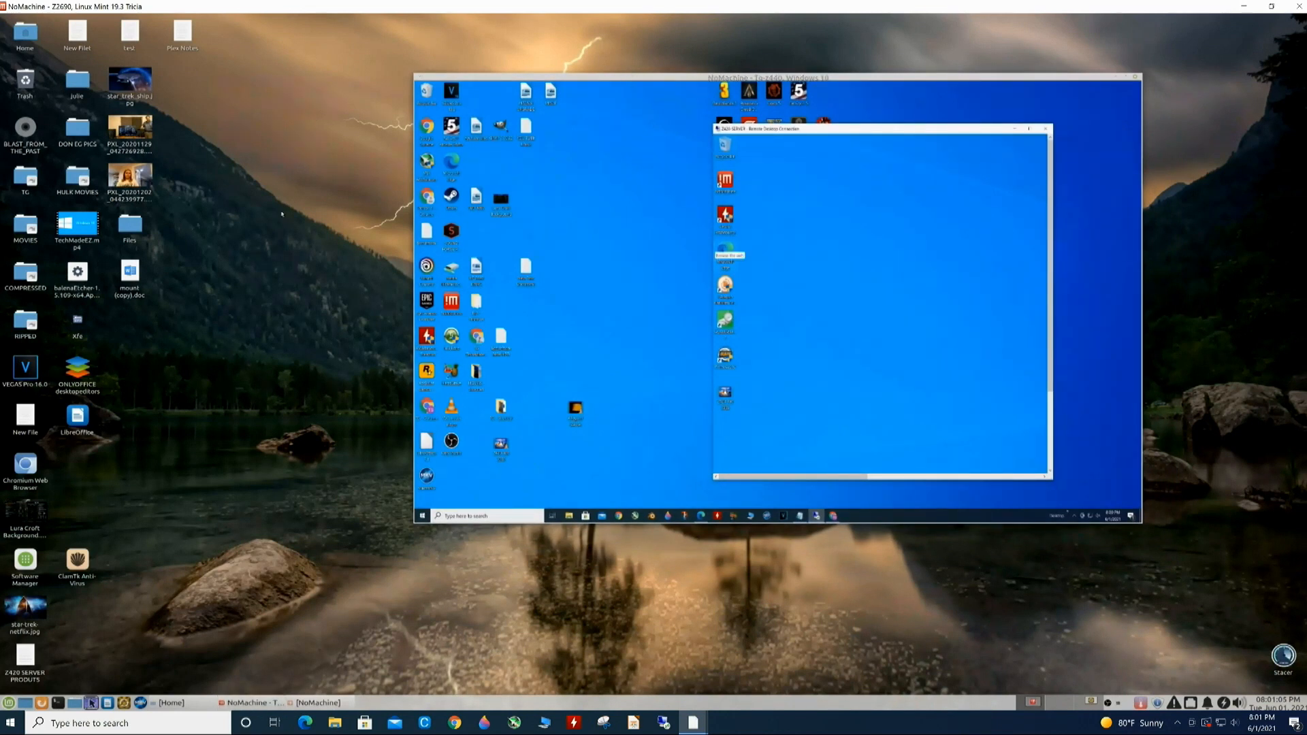
left_click_drag(1062, 80, 1203, 200)
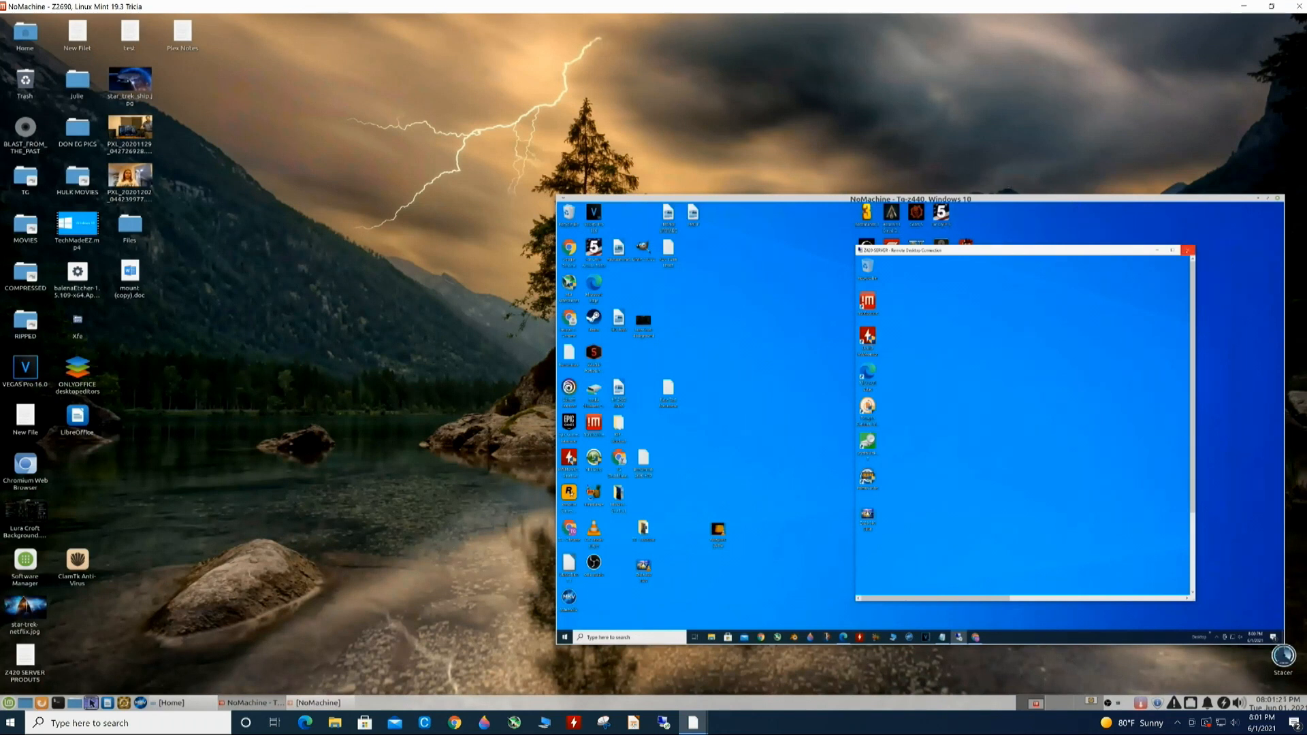
left_click(1188, 250)
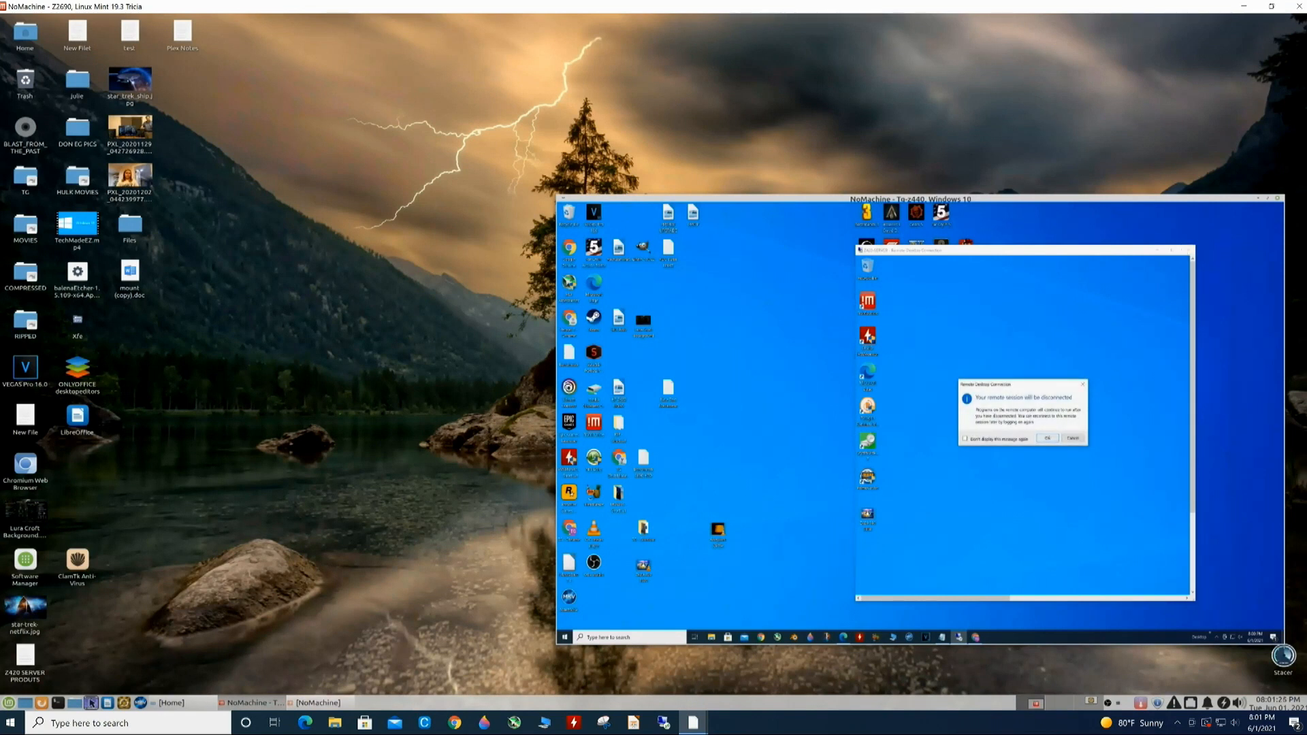
left_click(1278, 199)
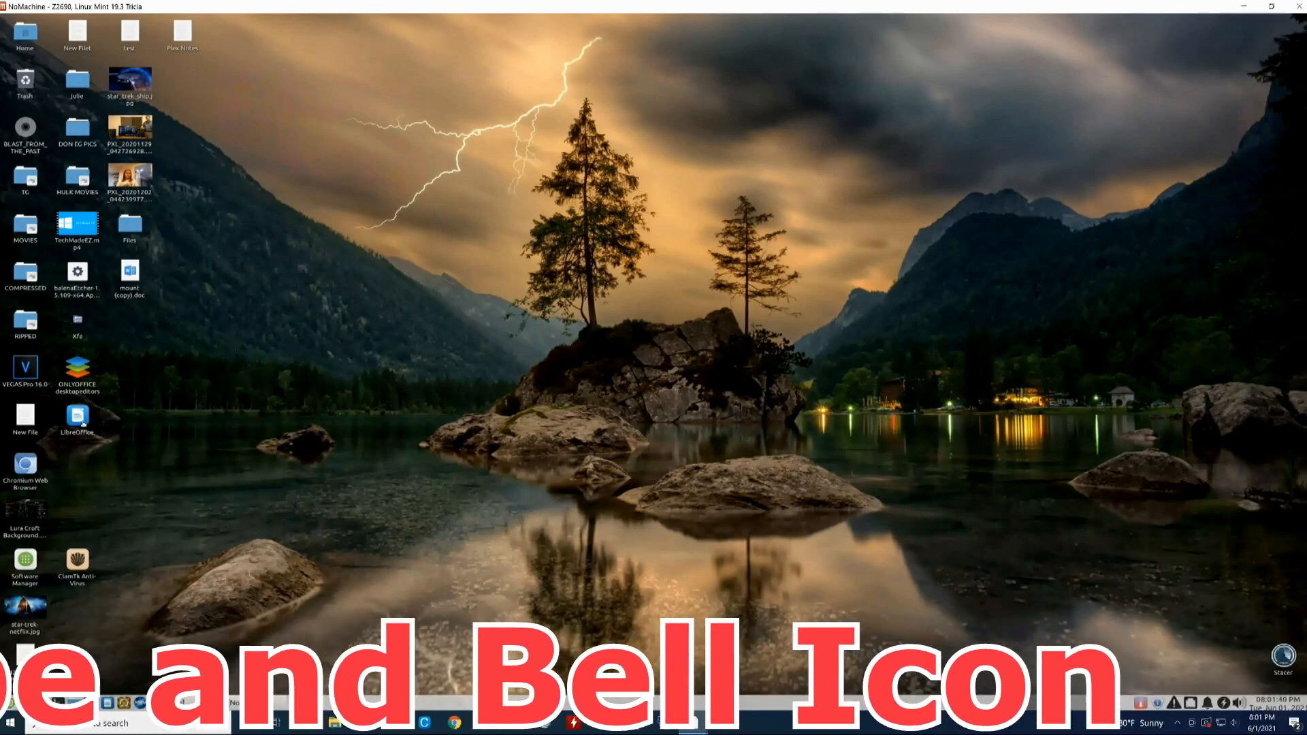
- Launch LibreOffice, open Z420 SERVER.odp from the recent files, and minimize Impress
double_click(80, 419)
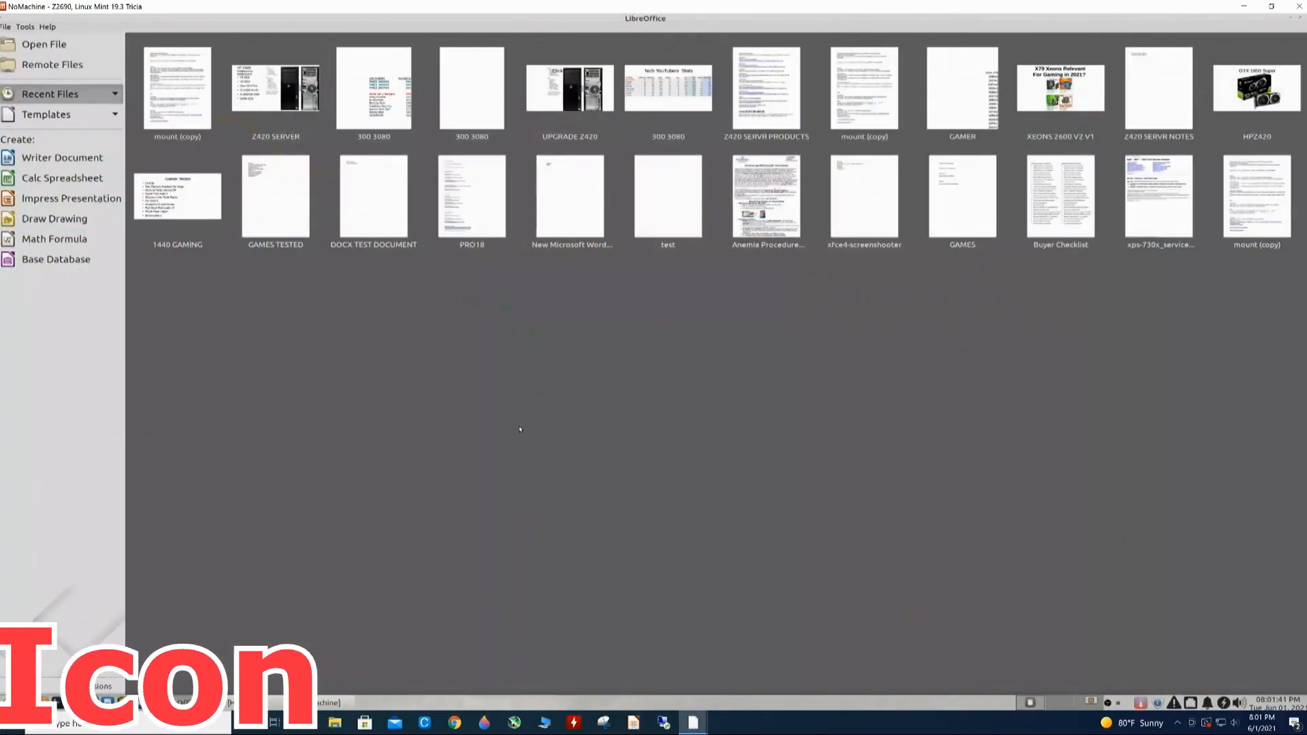
left_click(283, 95)
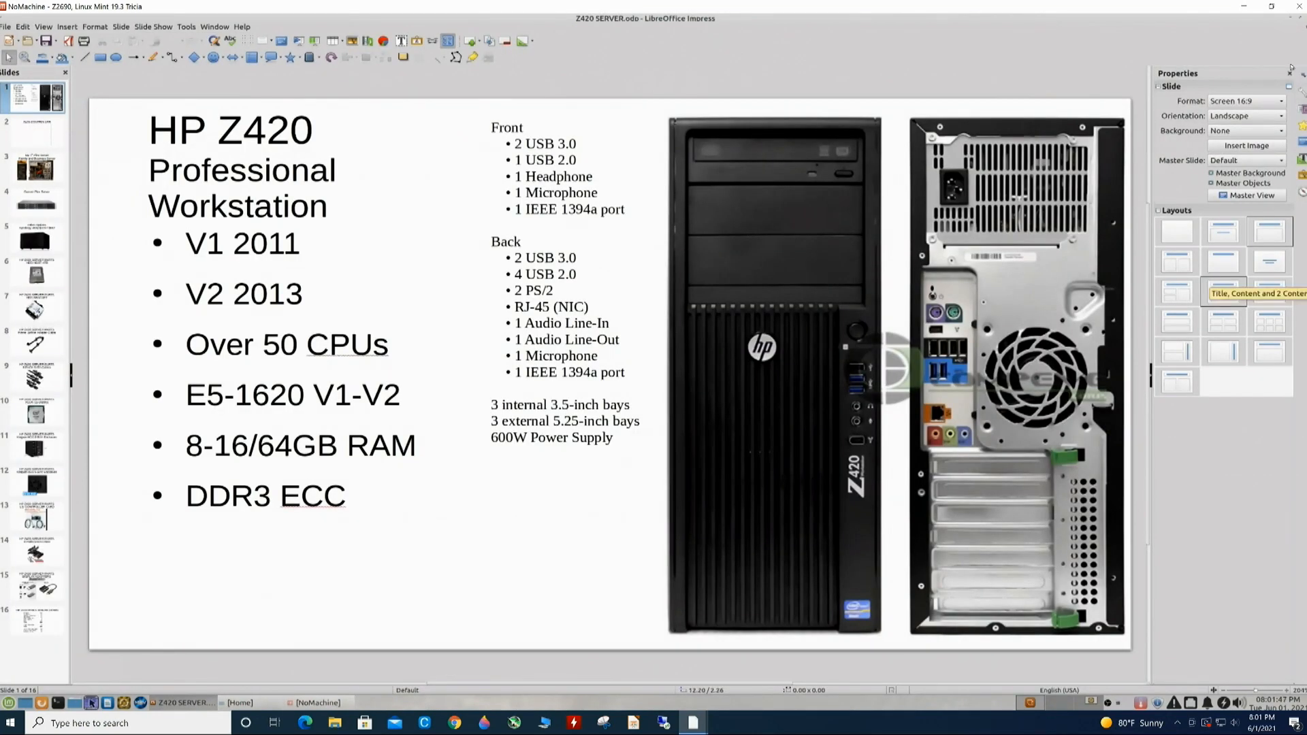
left_click(1290, 23)
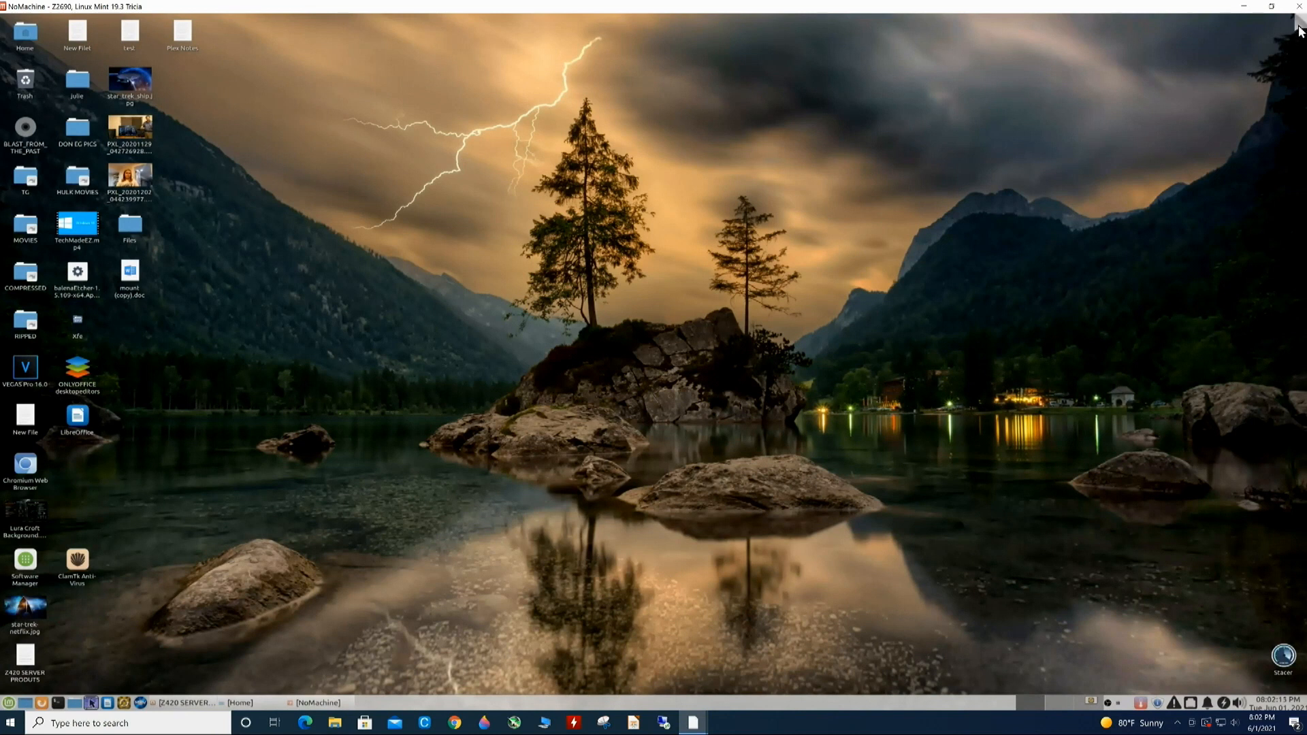
- Stream session audio to '435525 (4- NVIDIA High Definition Audio)' and uncheck 'Mute audio on the server'
mouse_move(1303, 23)
left_click(1299, 21)
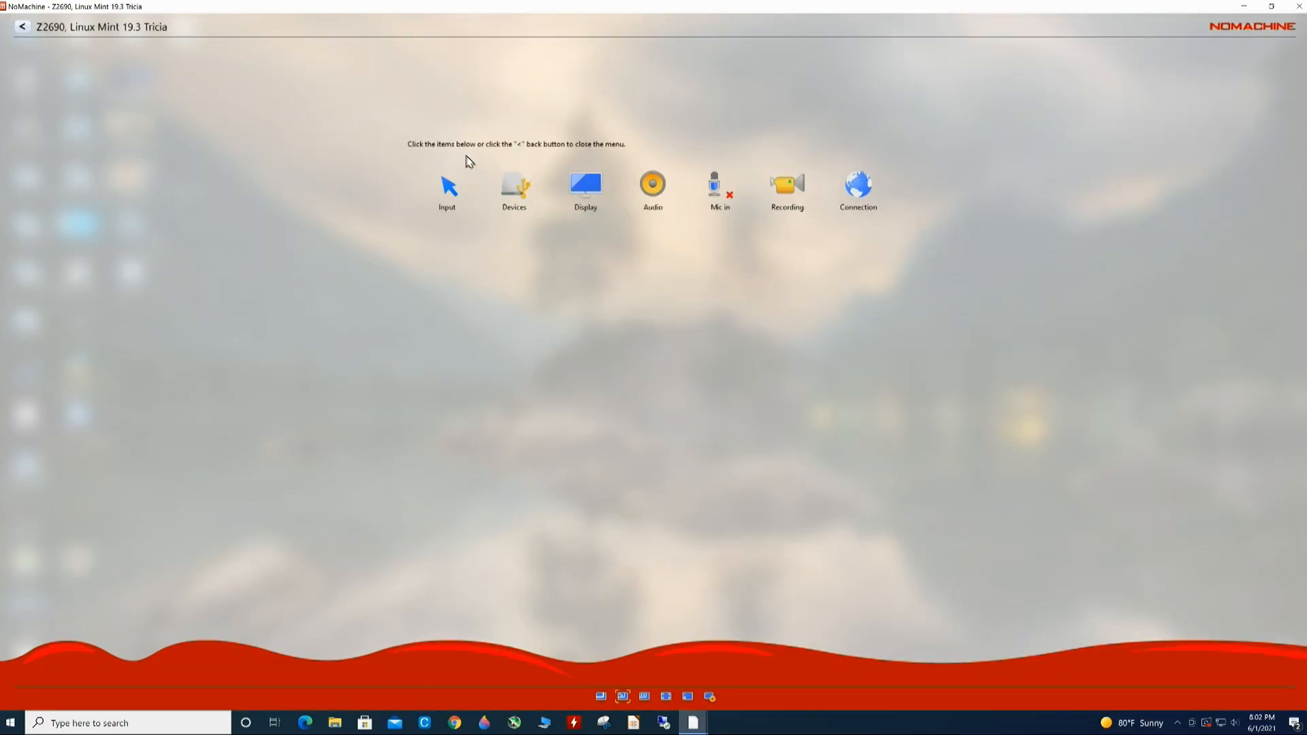
left_click(657, 187)
left_click(746, 188)
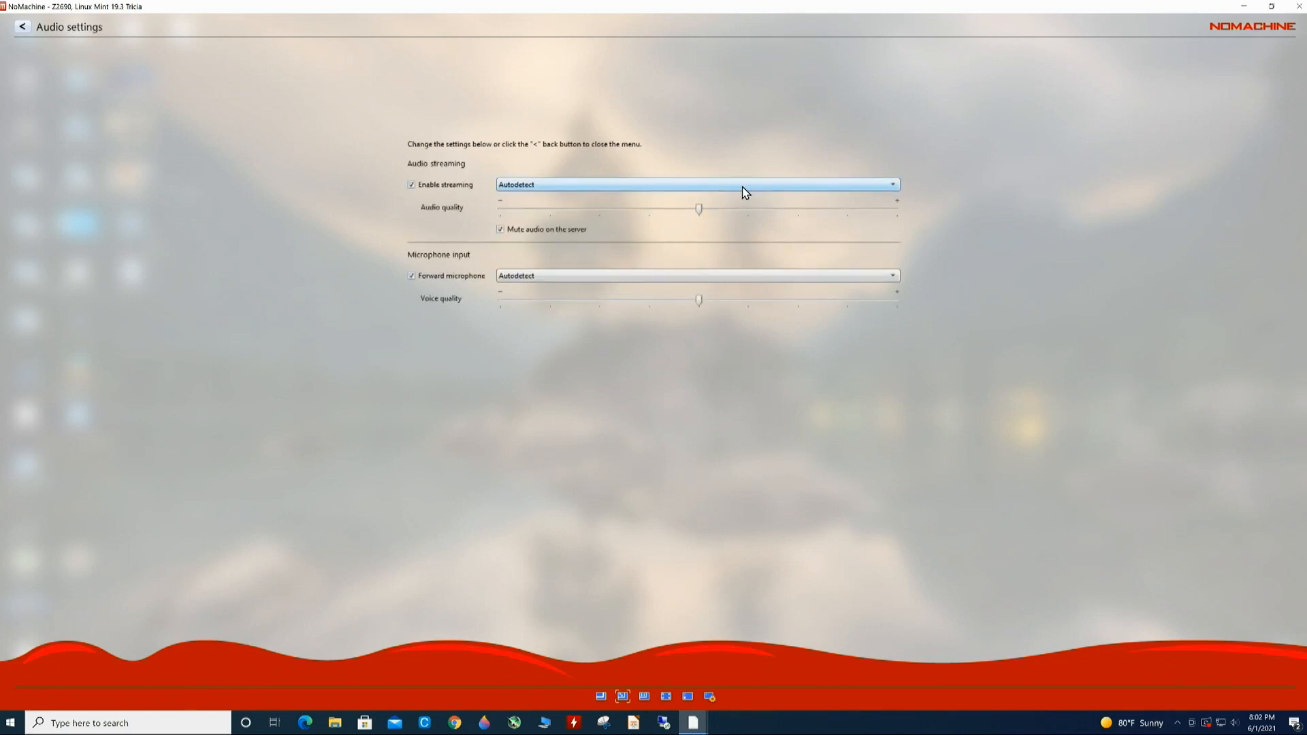
left_click(594, 185)
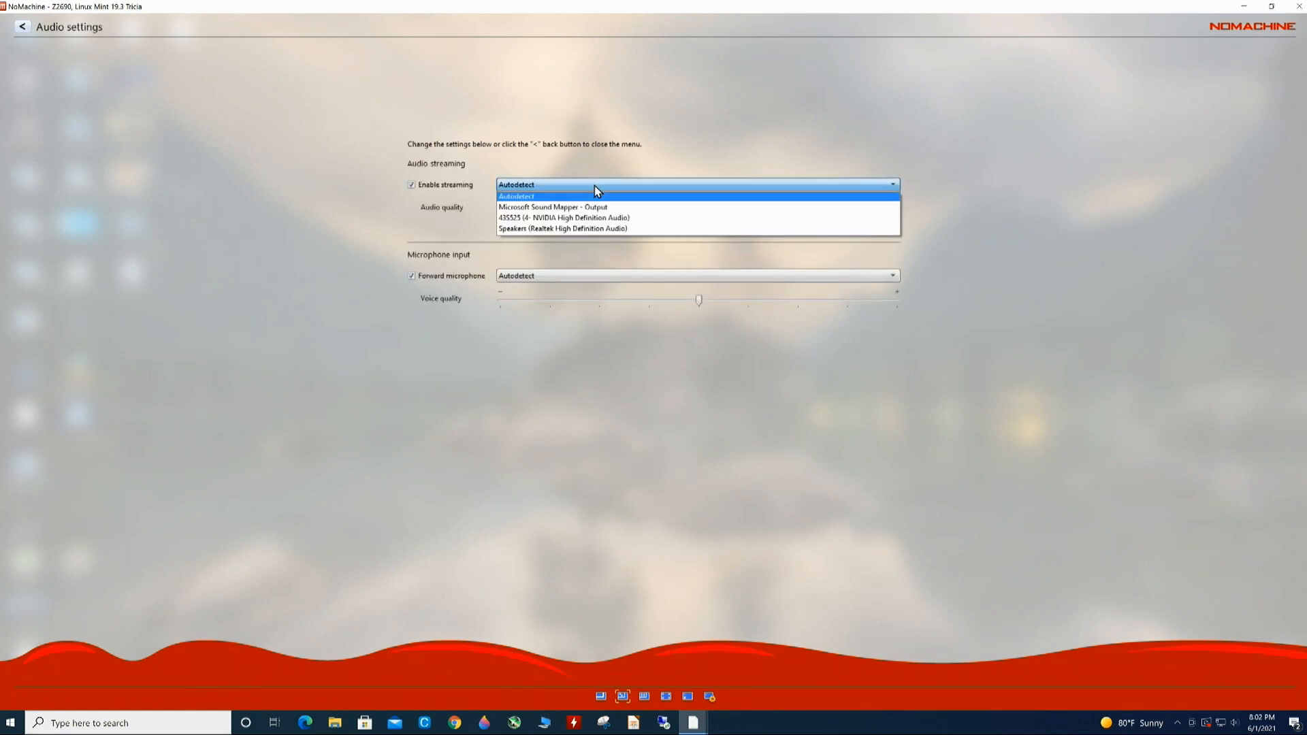
left_click(560, 217)
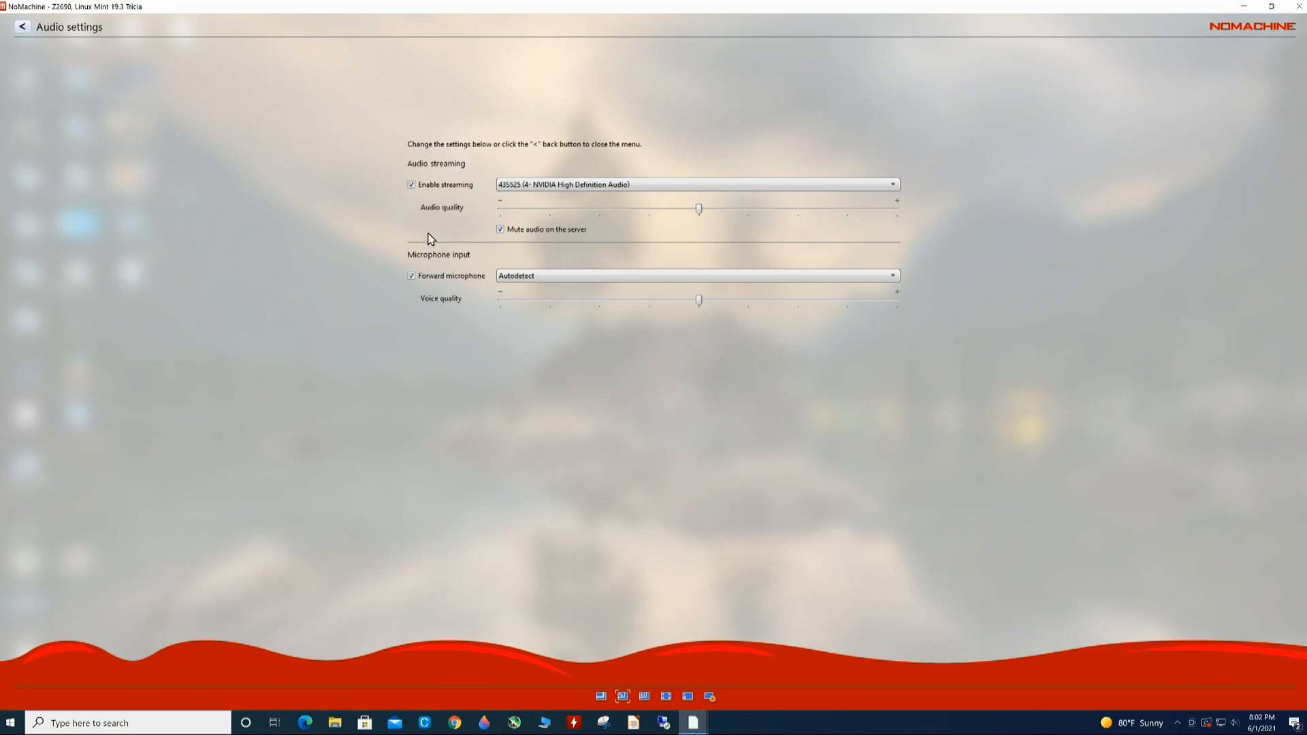
left_click(578, 229)
left_click(22, 28)
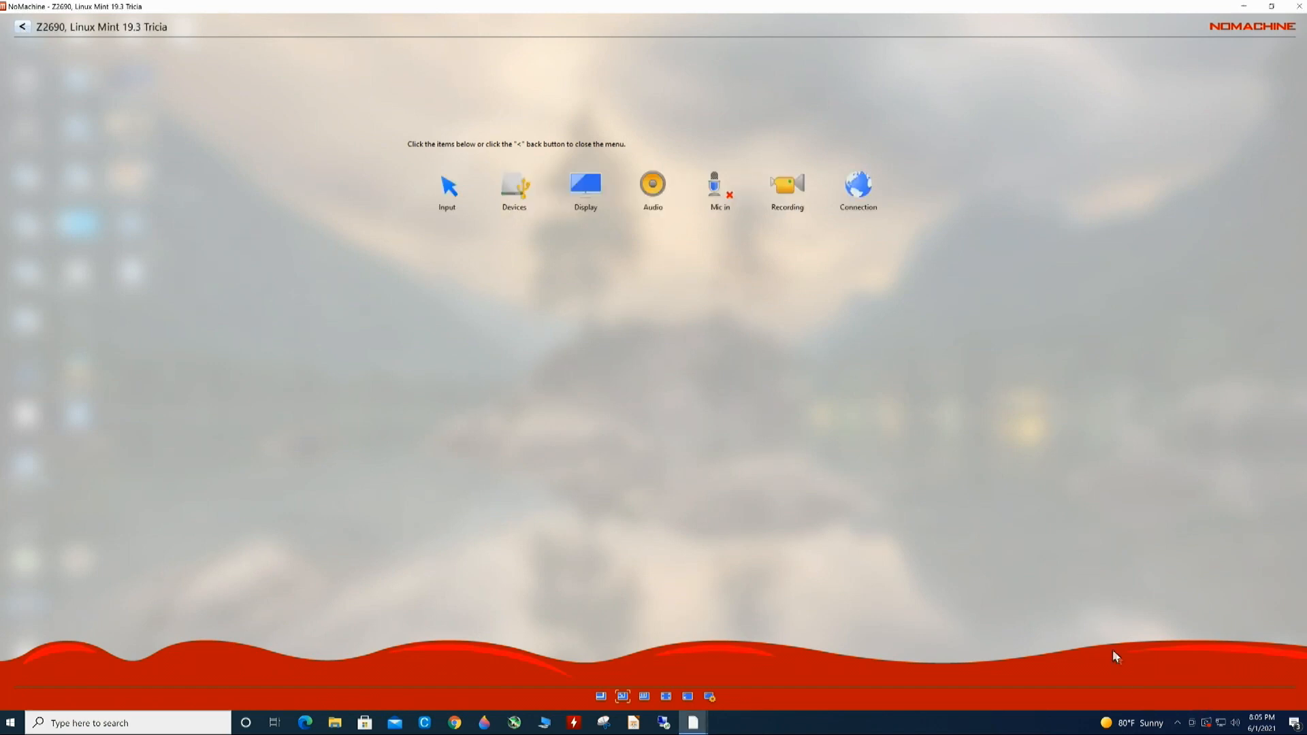
left_click(1176, 725)
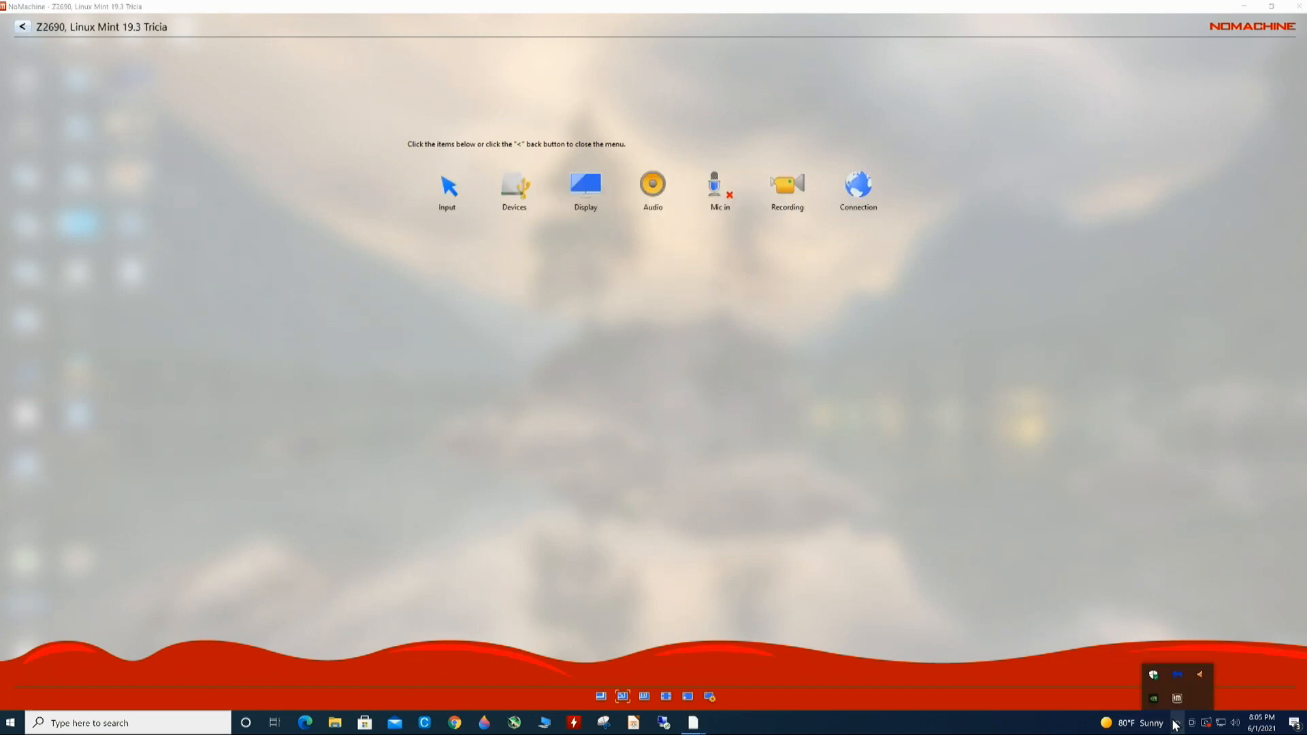
left_click(1179, 697)
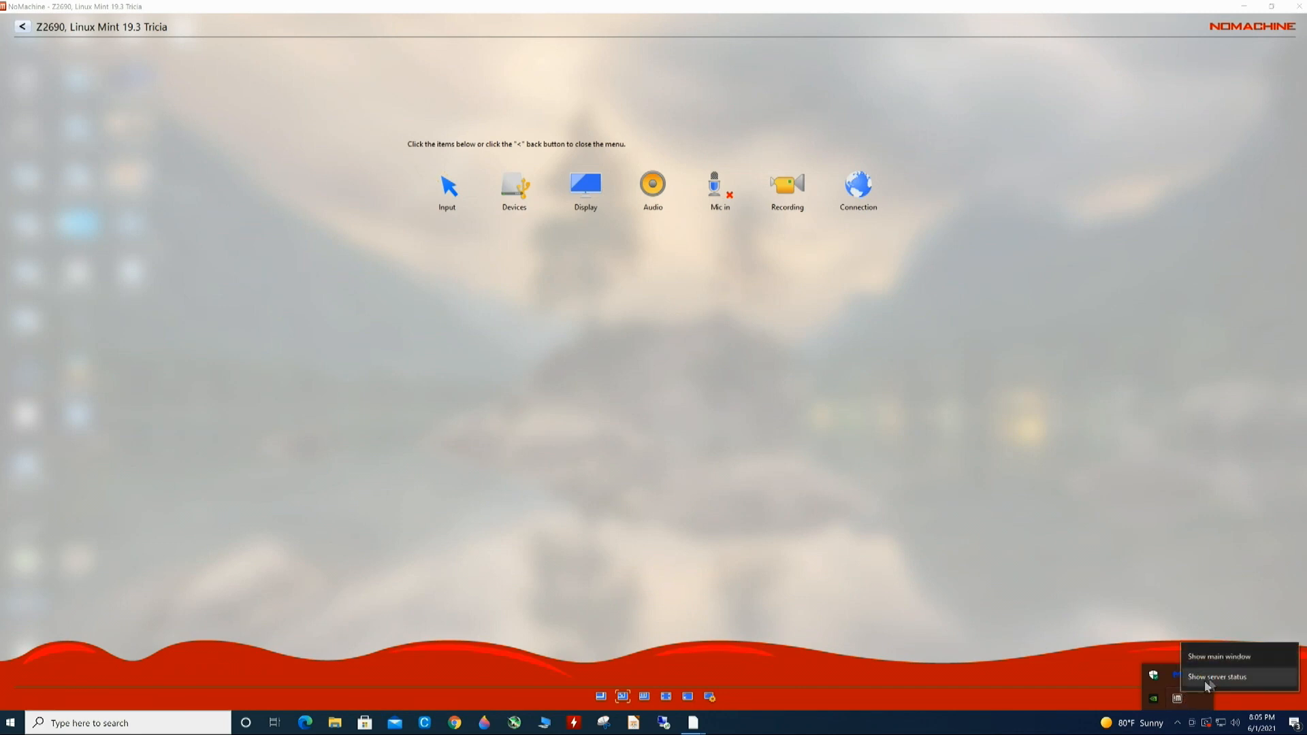
left_click(1210, 677)
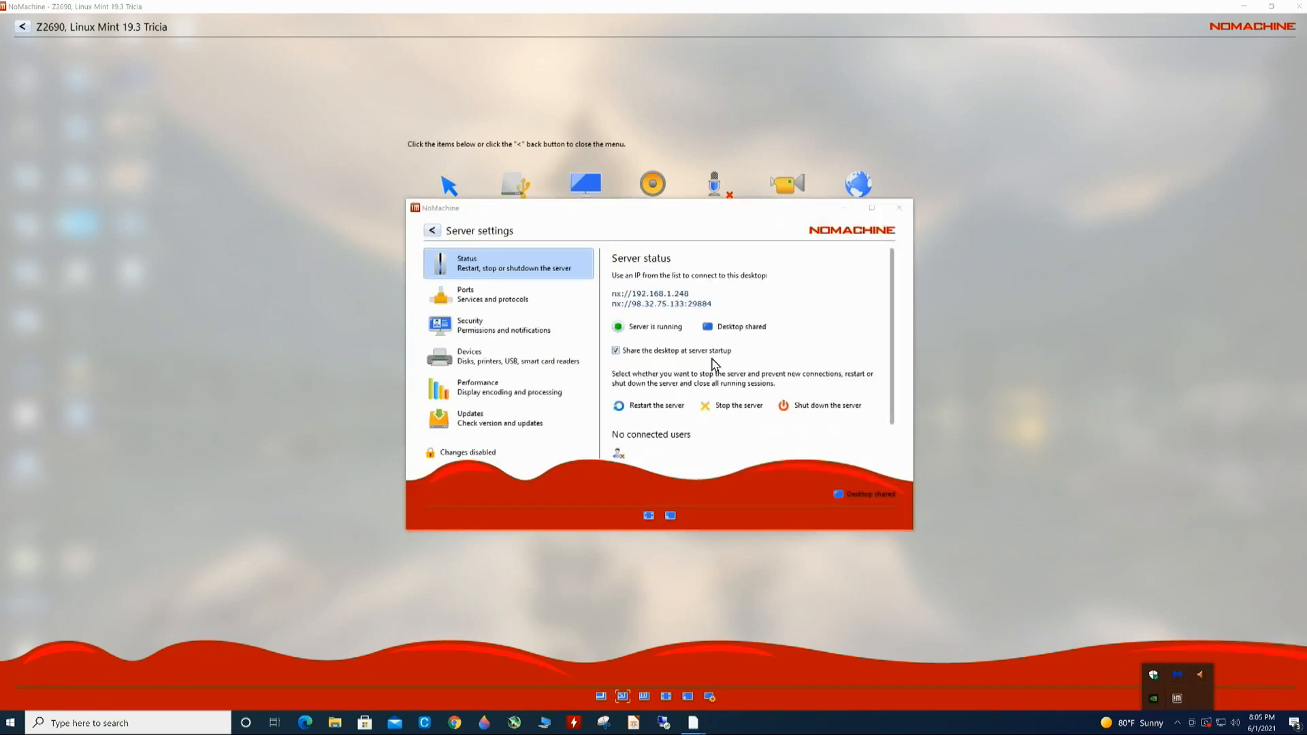
left_click(493, 270)
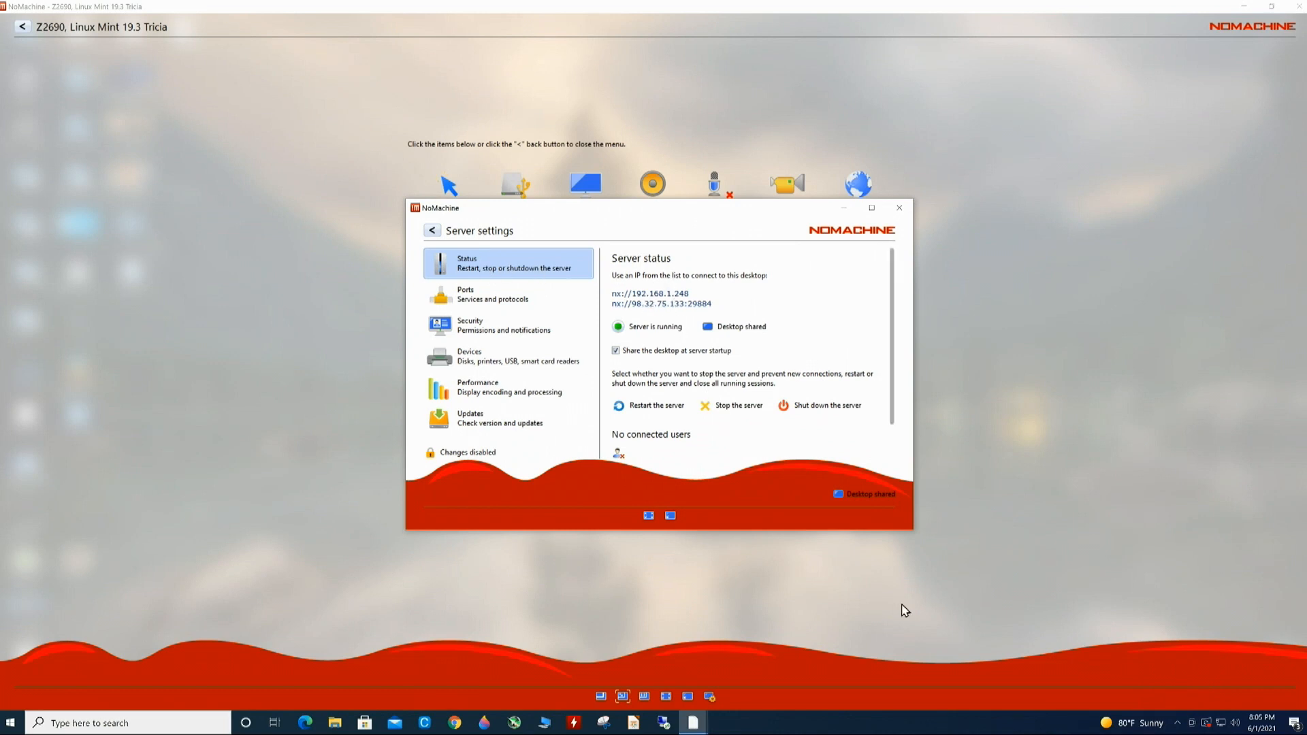
left_click_drag(901, 530, 873, 637)
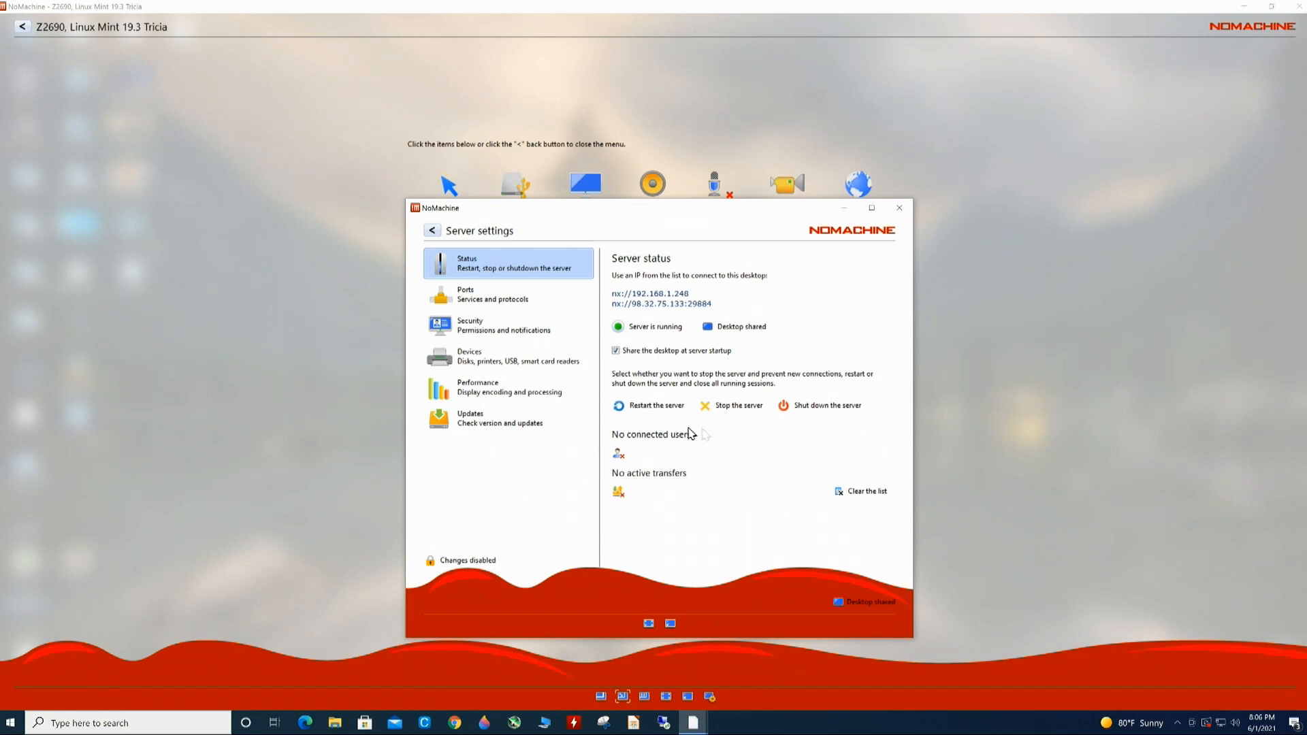
left_click(898, 208)
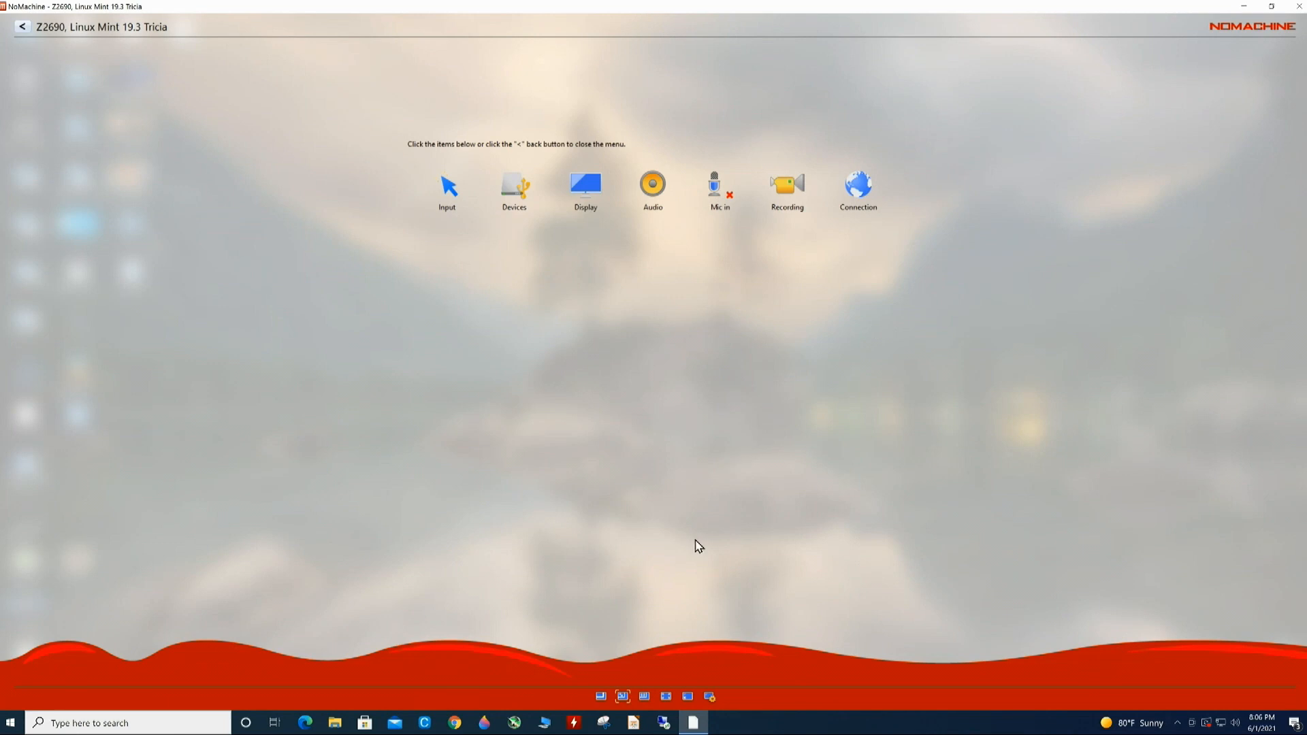
- Close the NoMachine window on the Linux Mint desktop
left_click(888, 129)
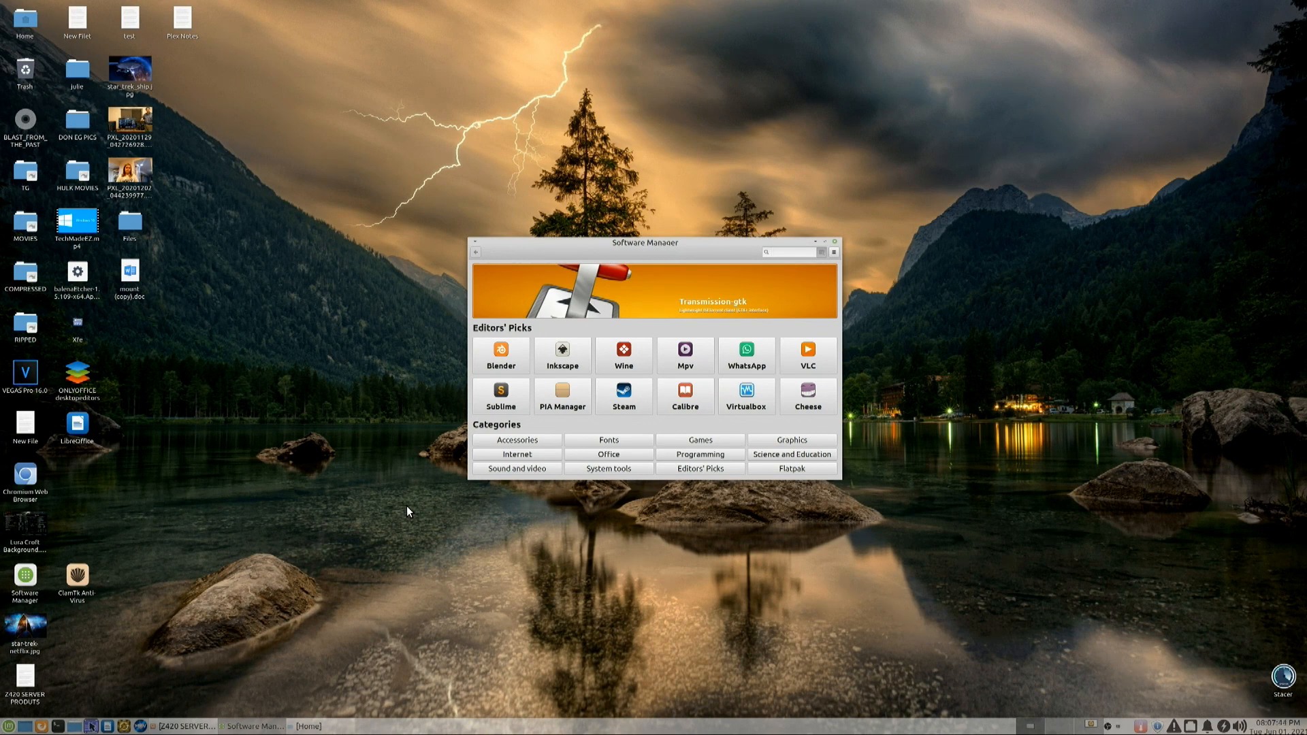
- Search 'nomach' in Software Manager, confirm nomachine 7.6.2-6 is installed, then close Software Manager
type("nomach")
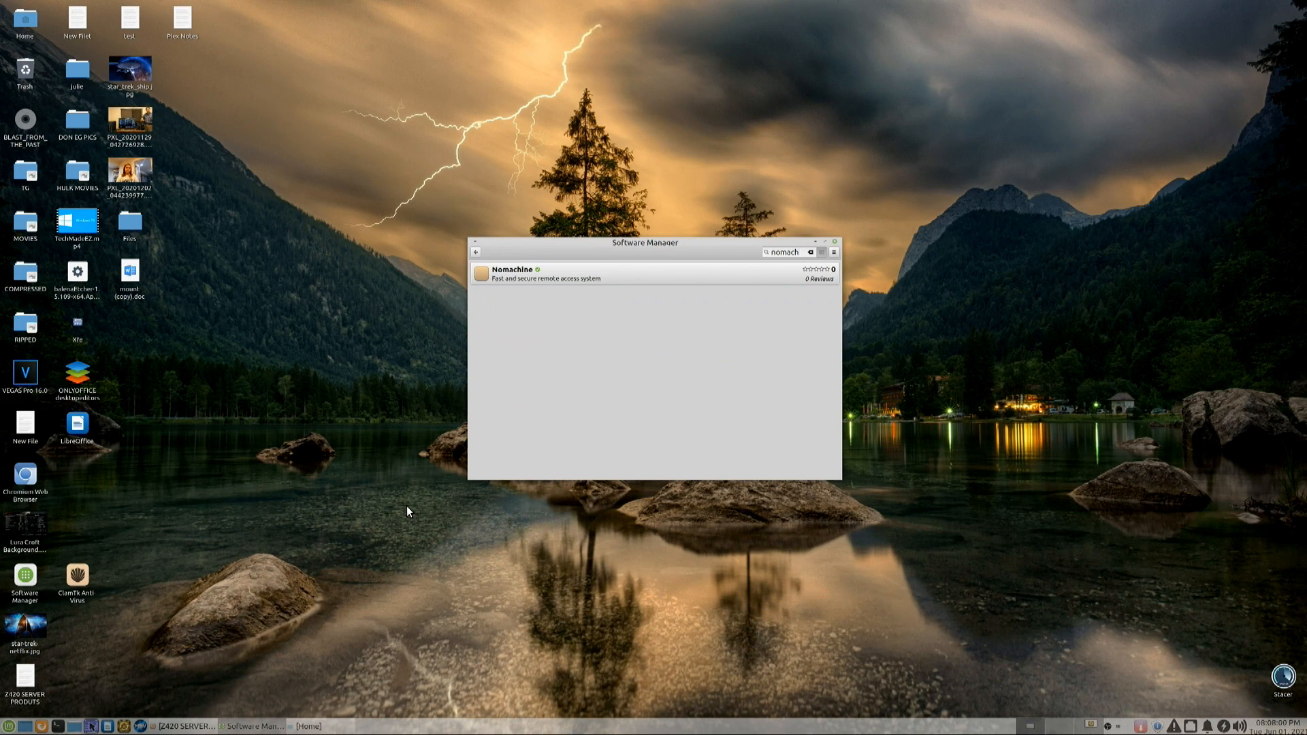
left_click(639, 278)
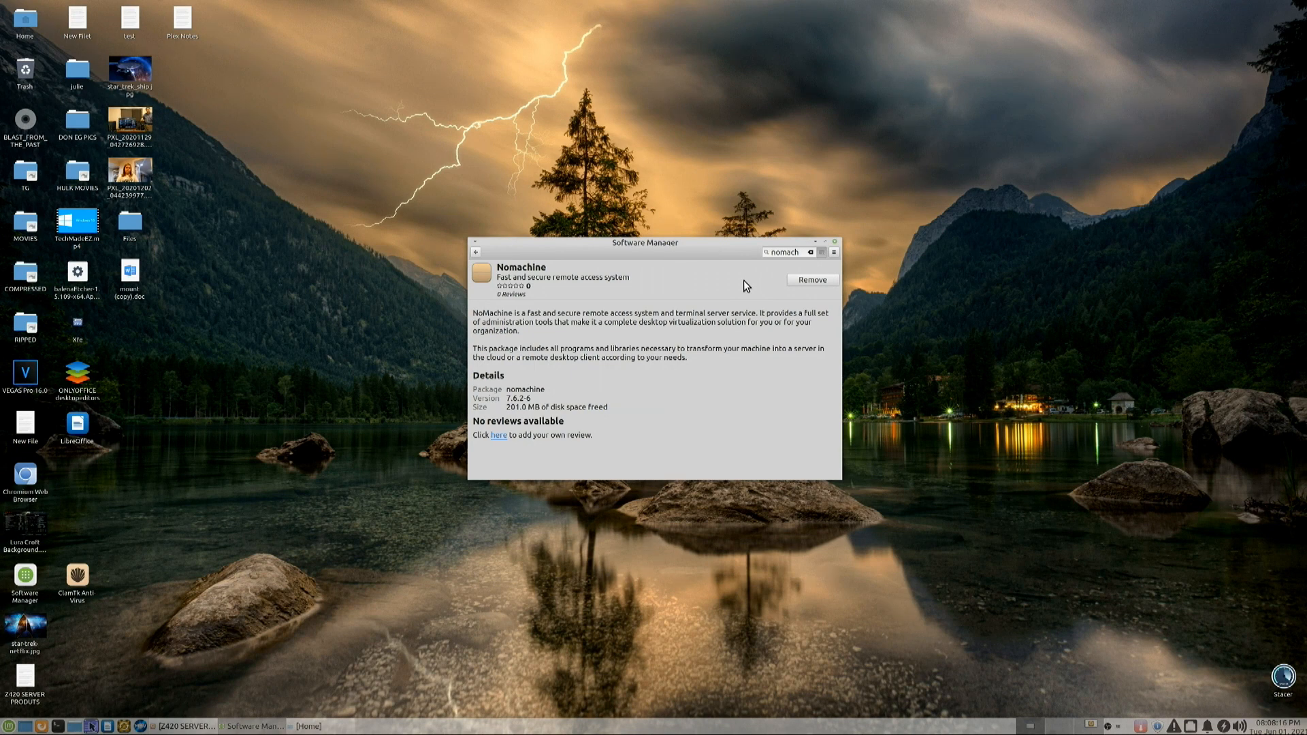
left_click(836, 241)
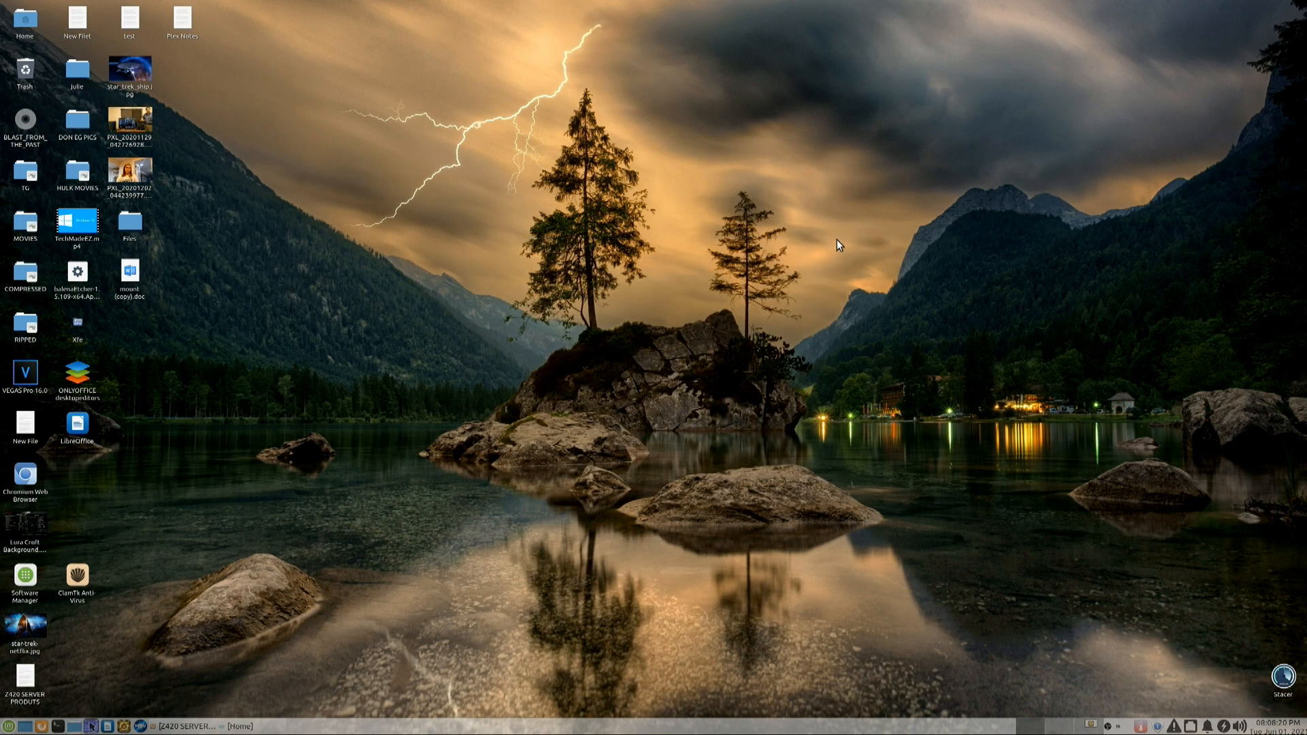
- Check the NoMachine server status from the tray, then open the main window listing saved machines
left_click(1117, 725)
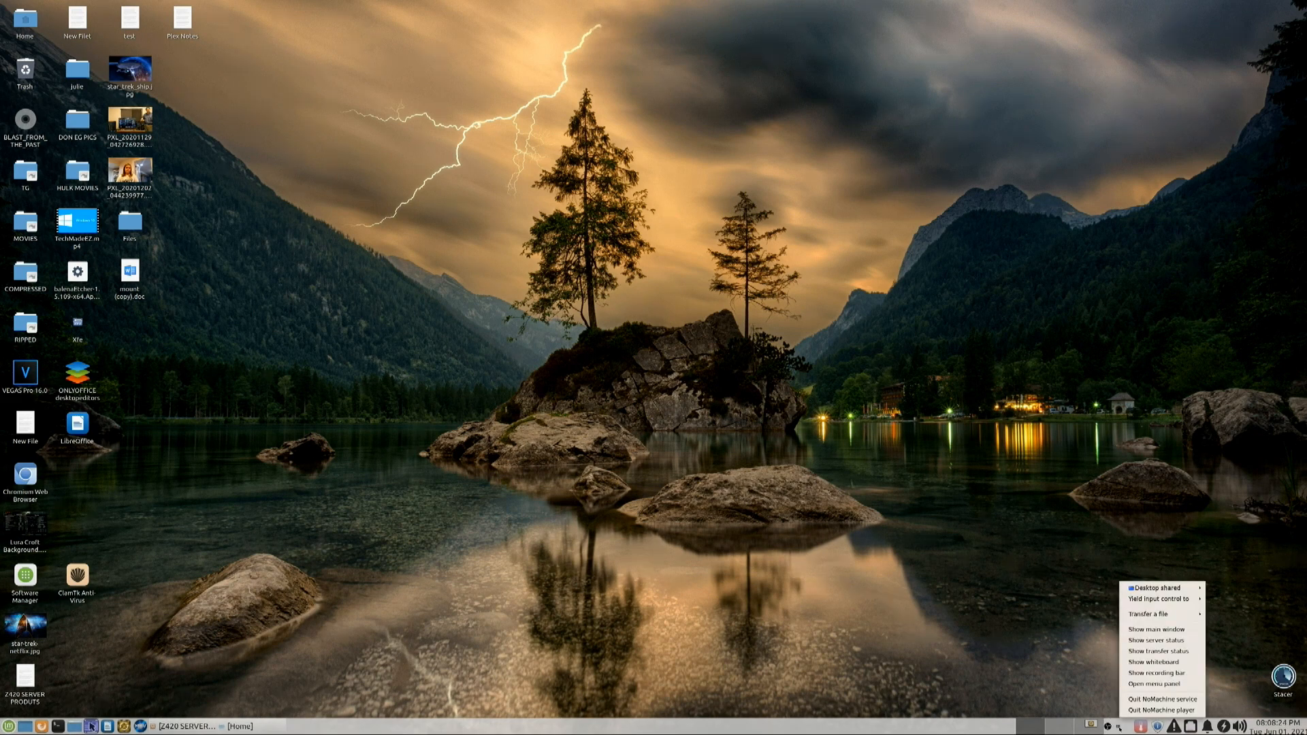
left_click(1150, 641)
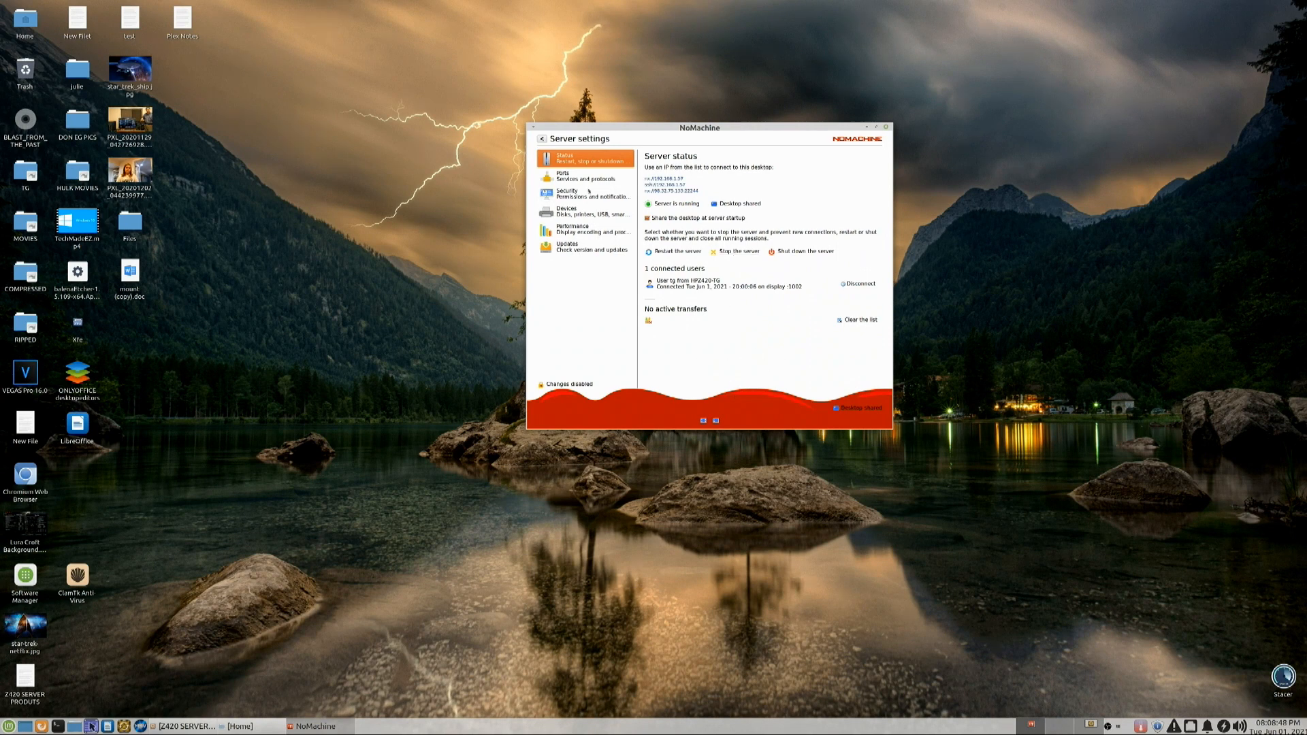
left_click(542, 140)
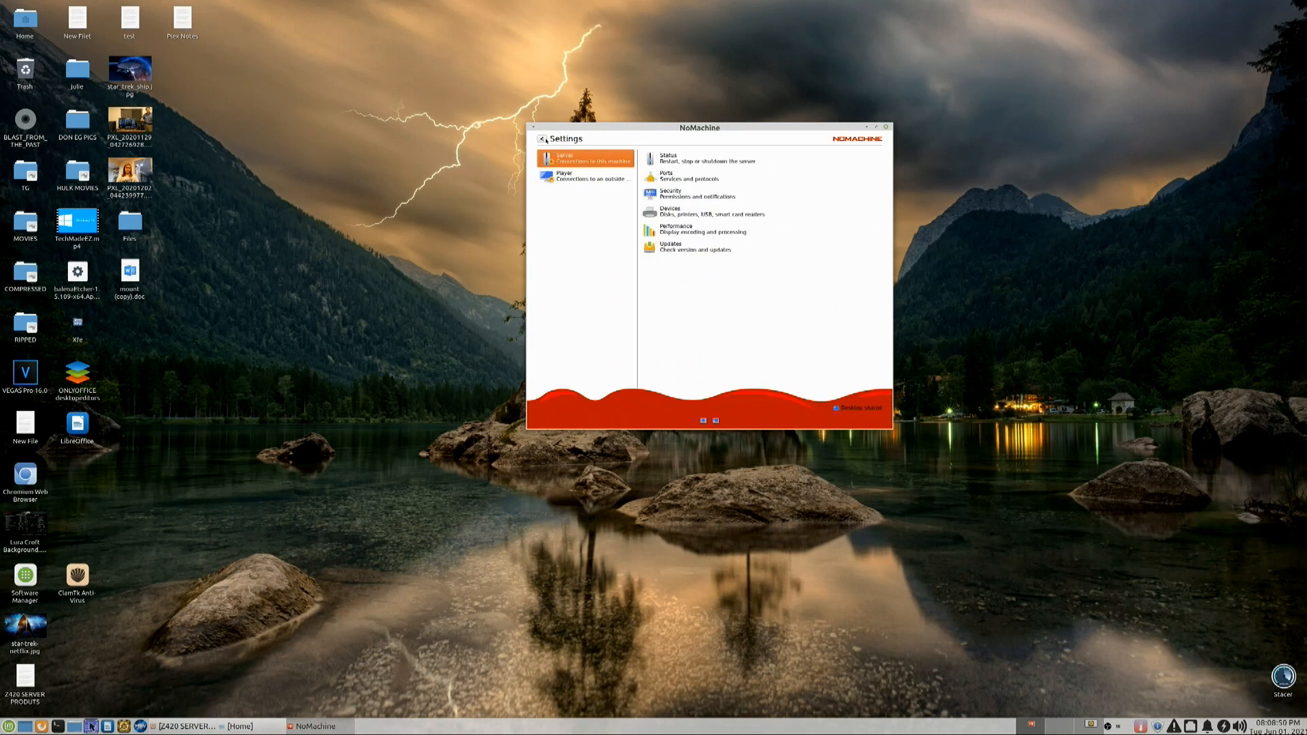
left_click(886, 127)
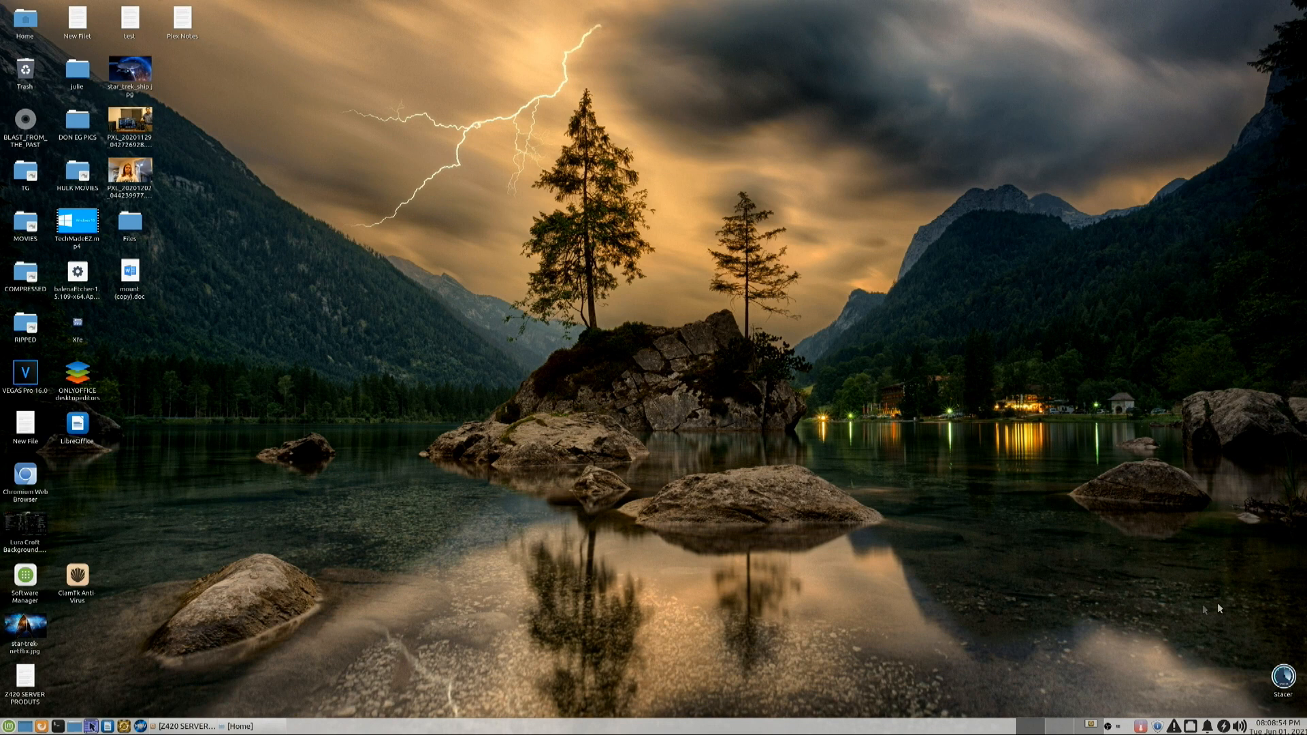
left_click(1120, 726)
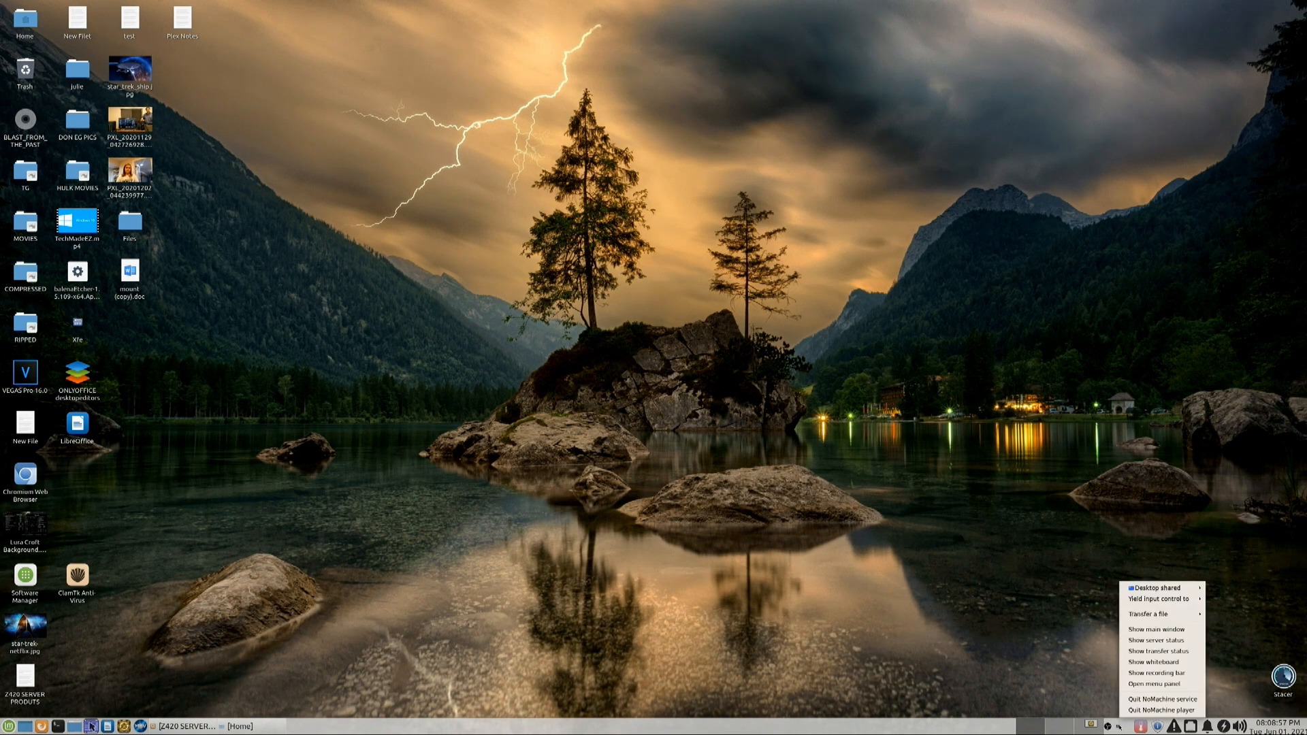
left_click(1156, 628)
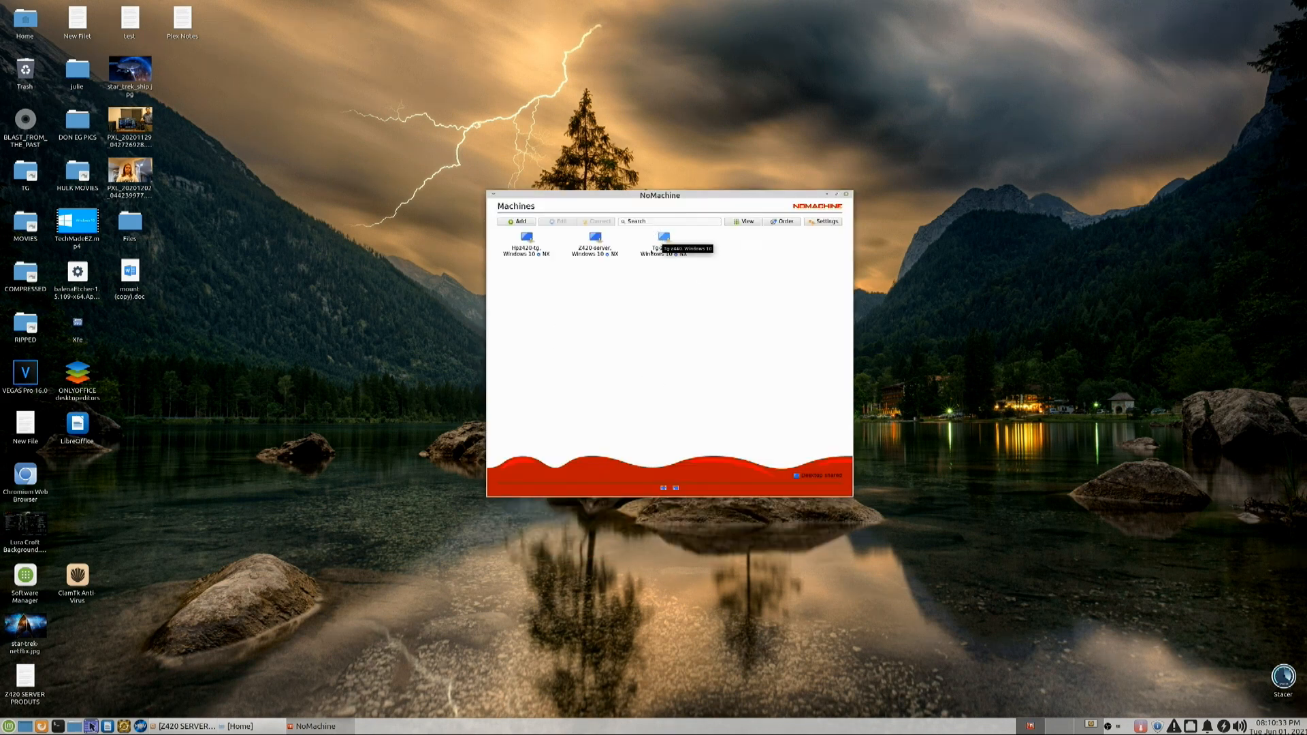
- Connect to the Tg-z440 Windows 10 machine and dismiss the introductory tips dialog
double_click(667, 240)
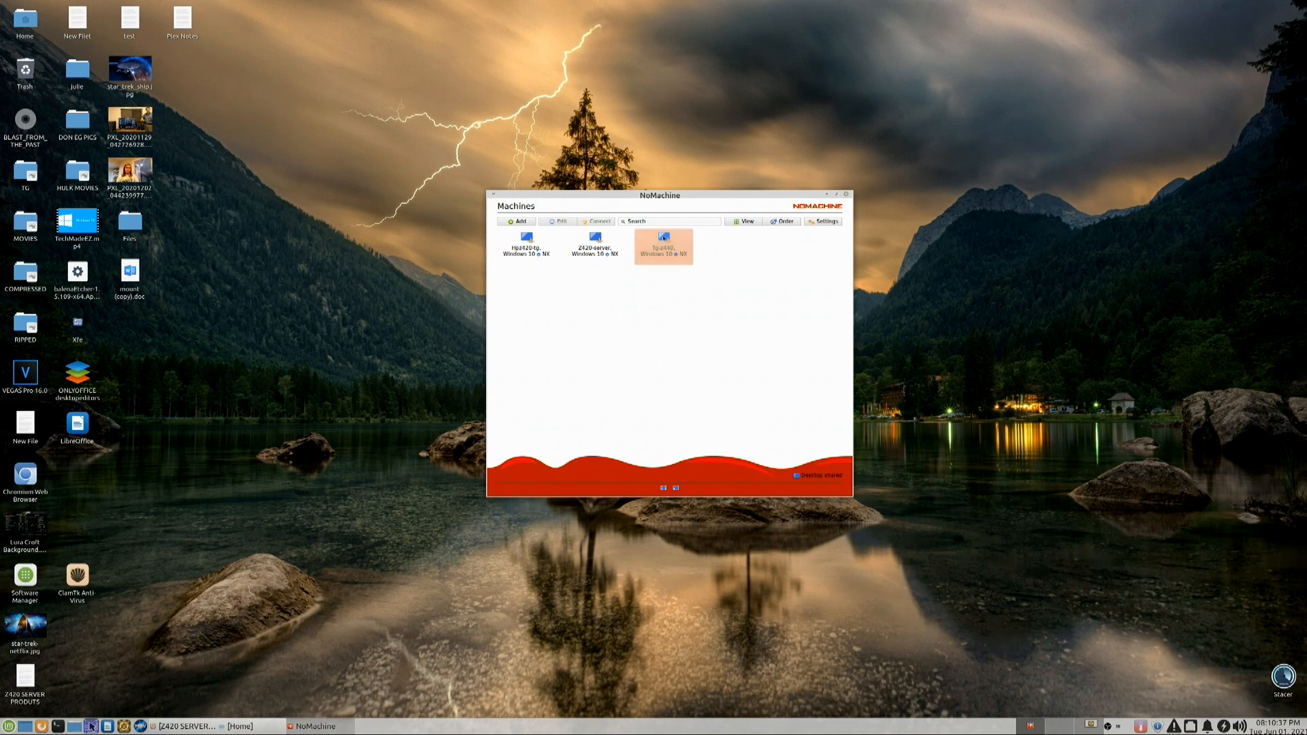
left_click_drag(732, 191, 609, 136)
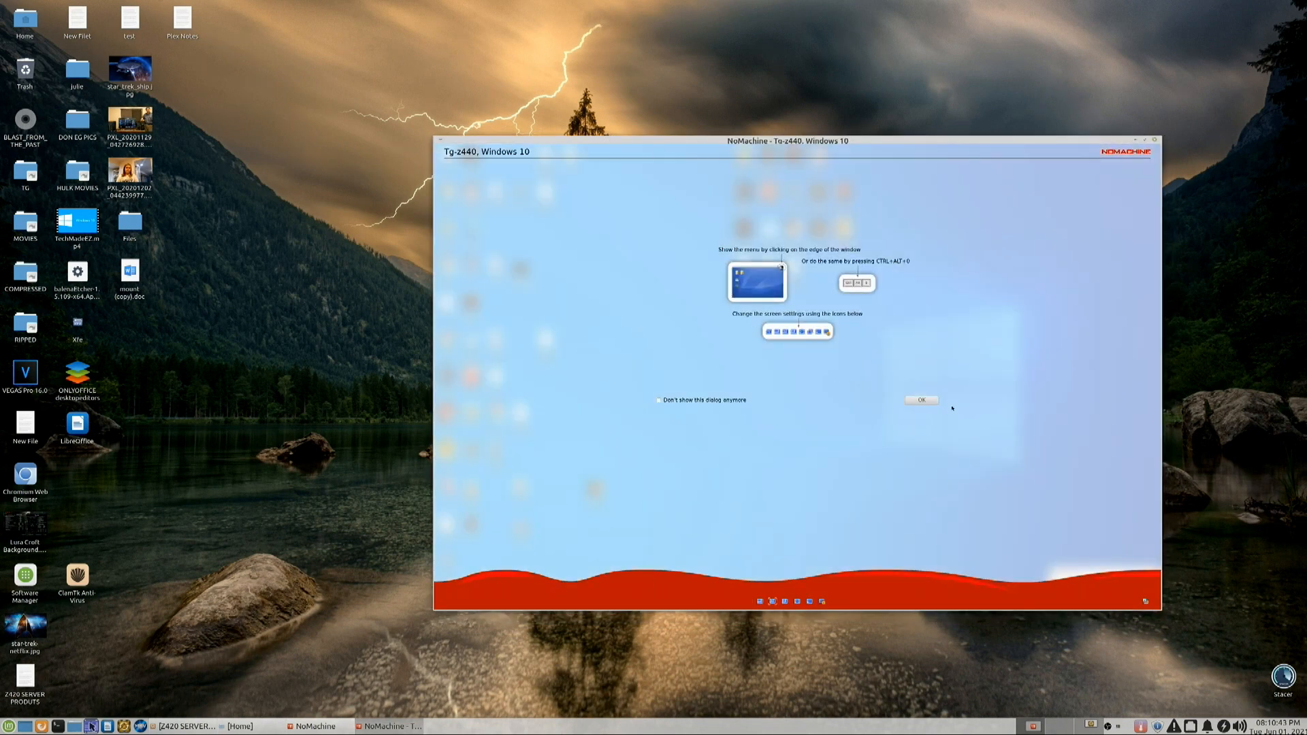
left_click(920, 400)
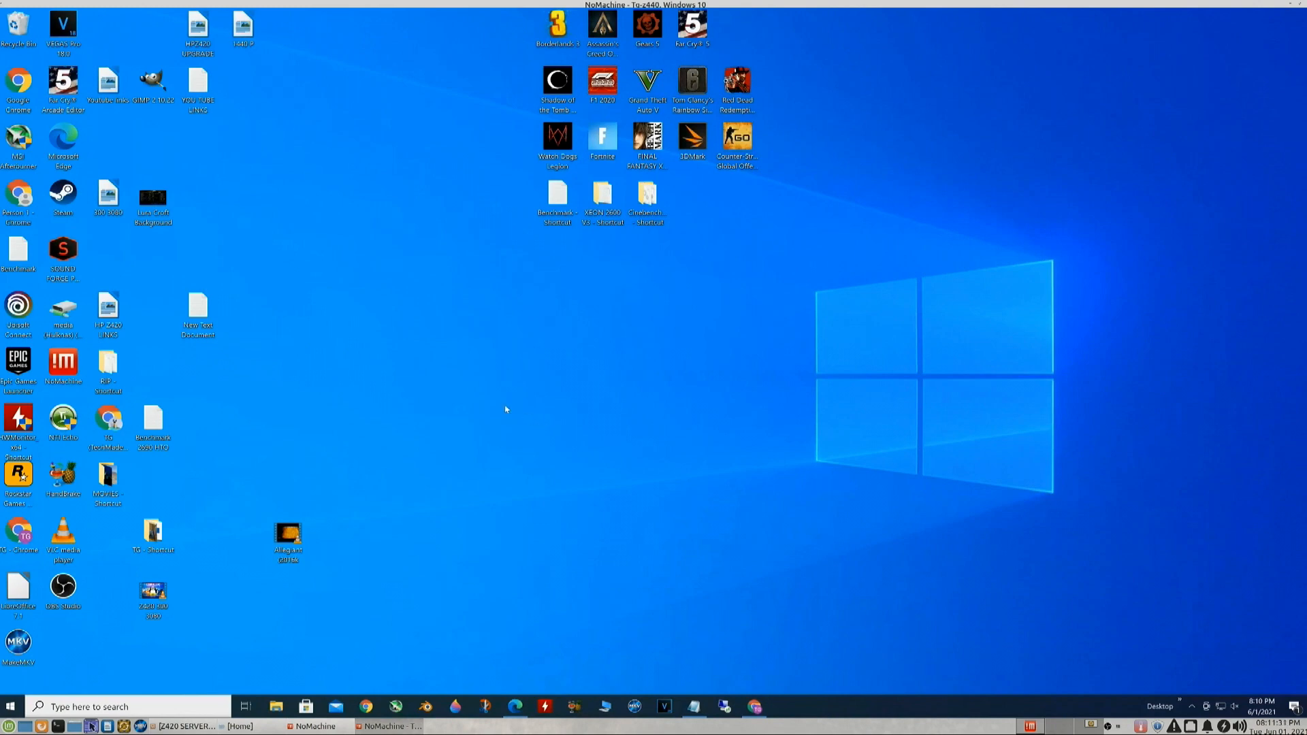
double_click(156, 590)
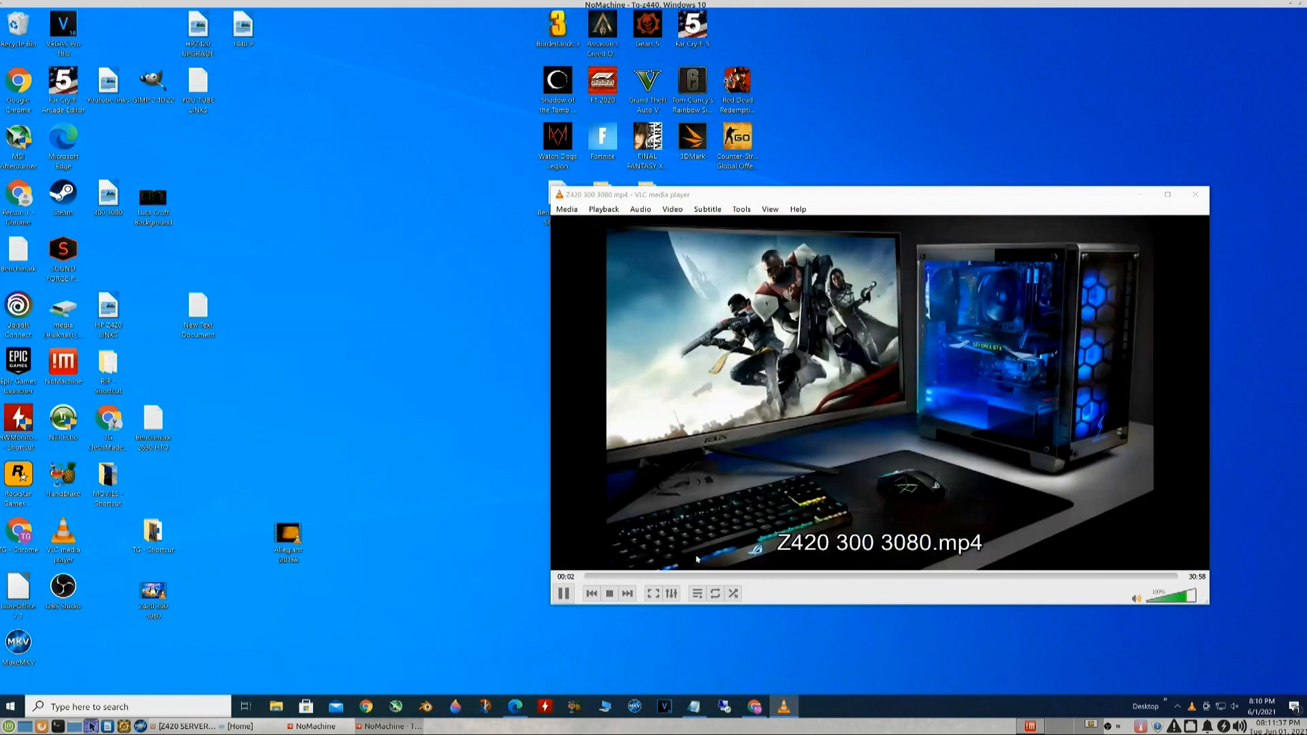
left_click(1172, 598)
left_click(1164, 599)
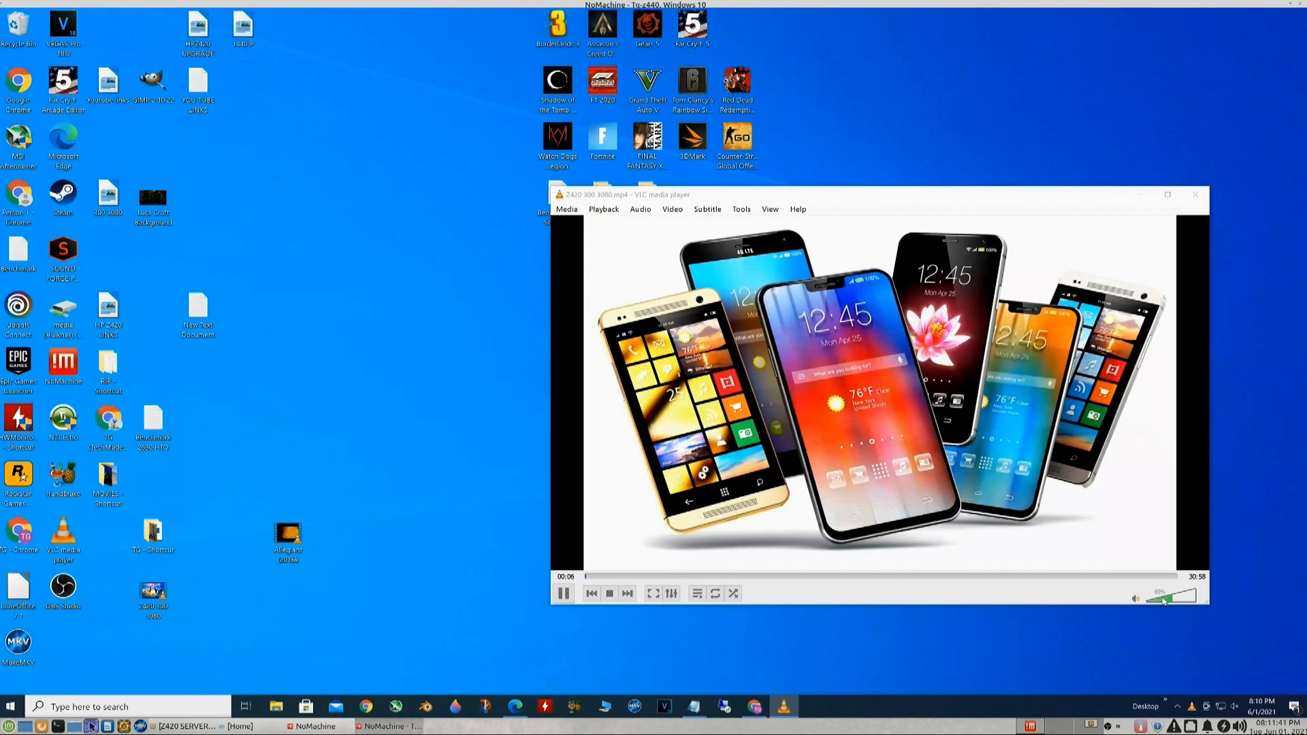
left_click(1160, 599)
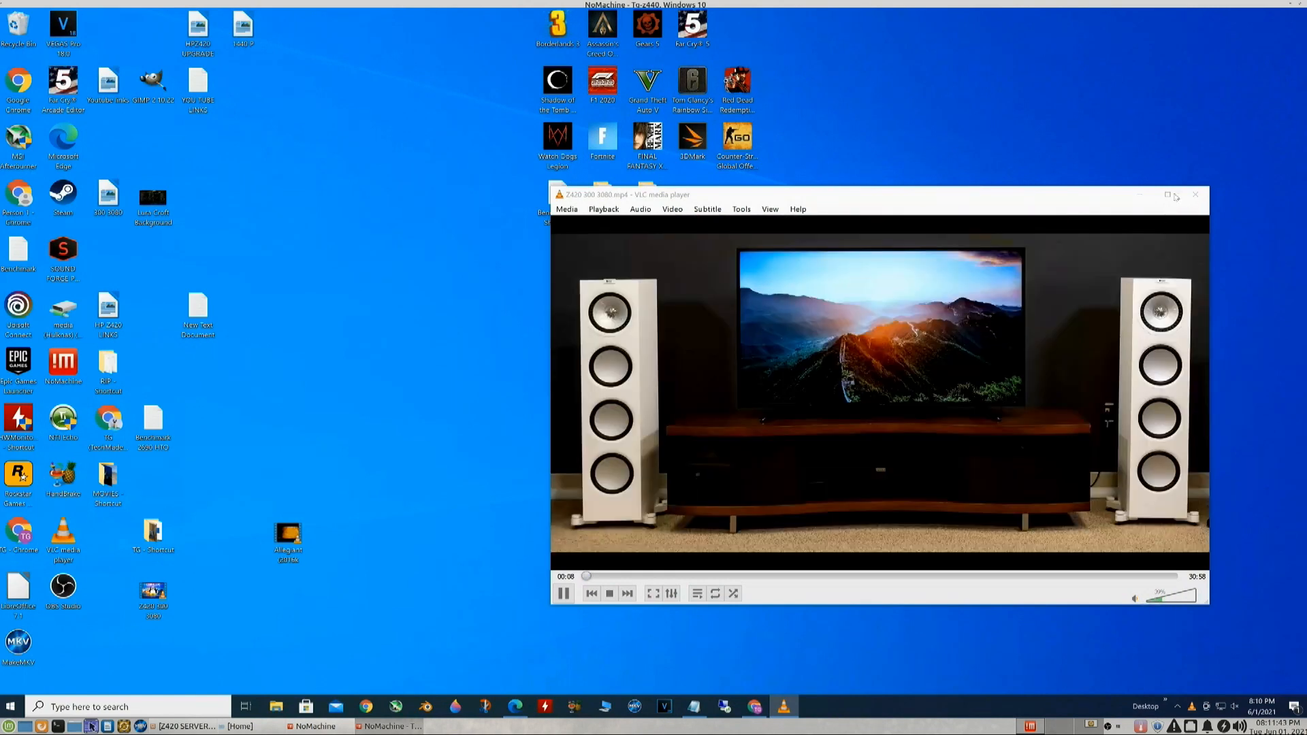
left_click(1195, 194)
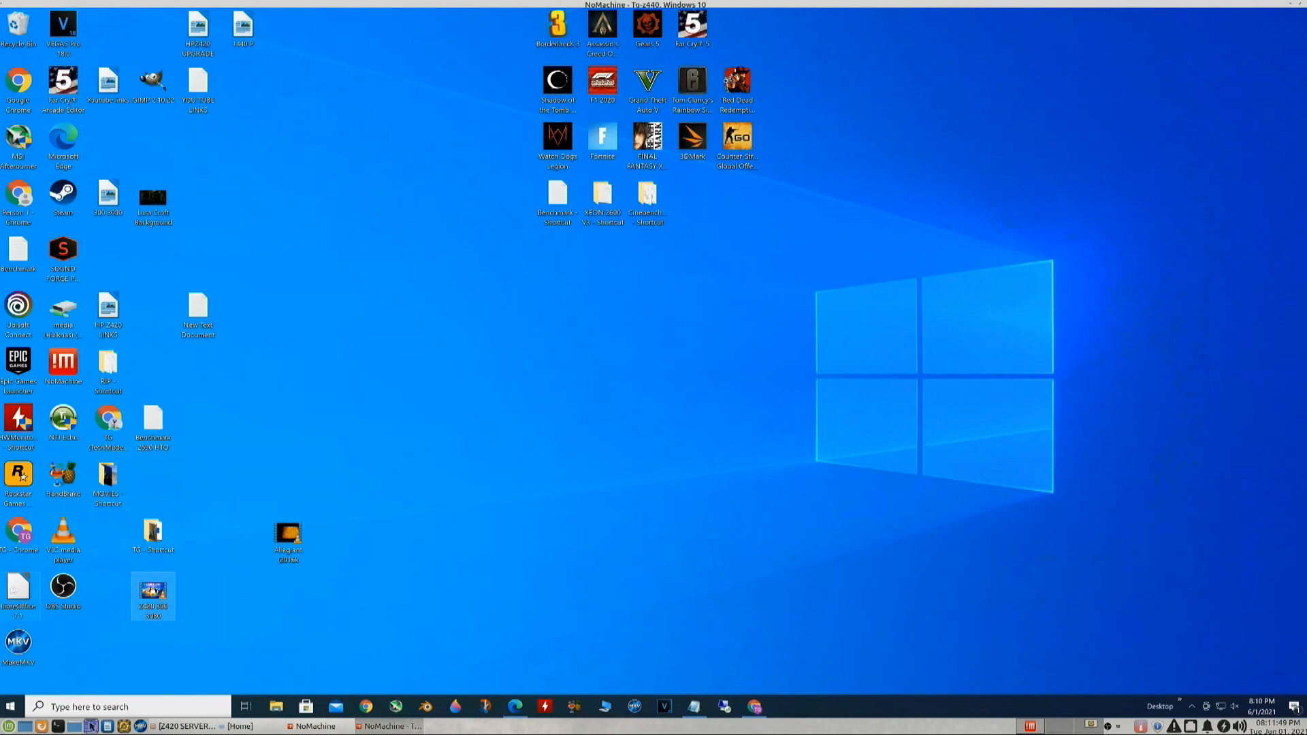
left_click(17, 588)
double_click(17, 587)
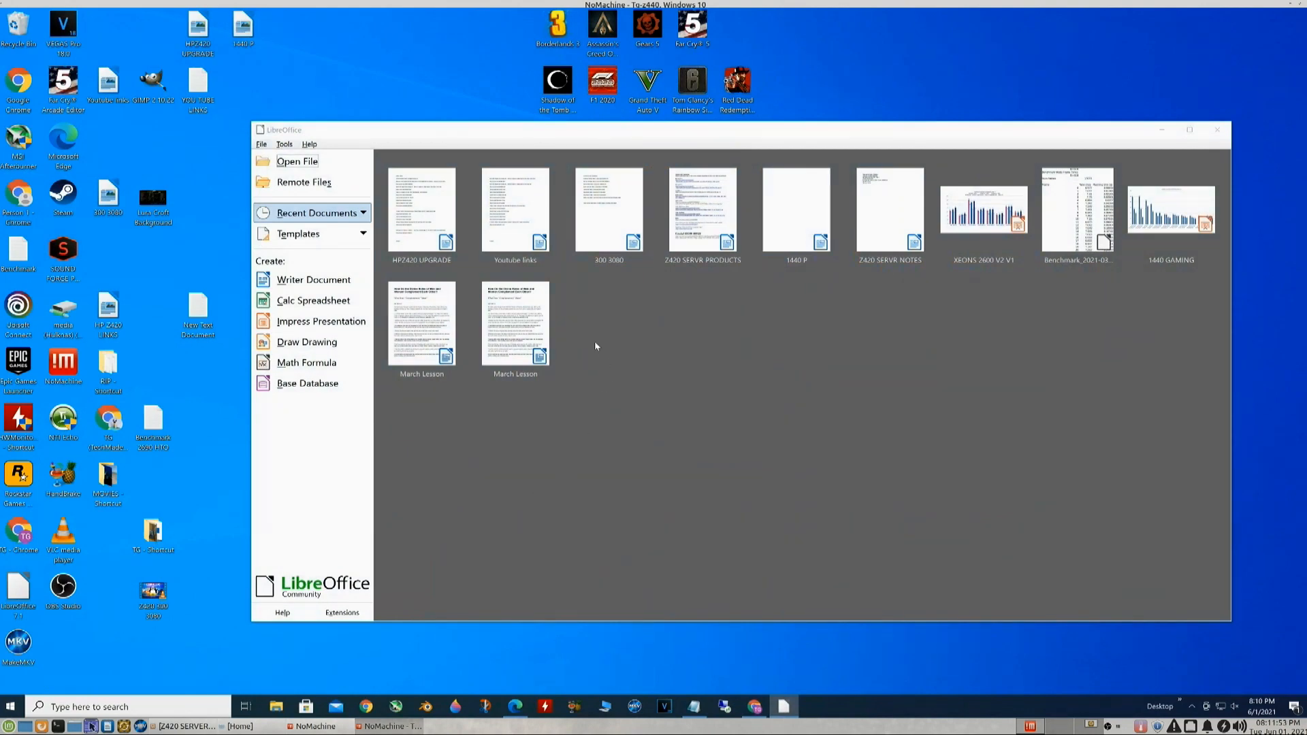
left_click(689, 215)
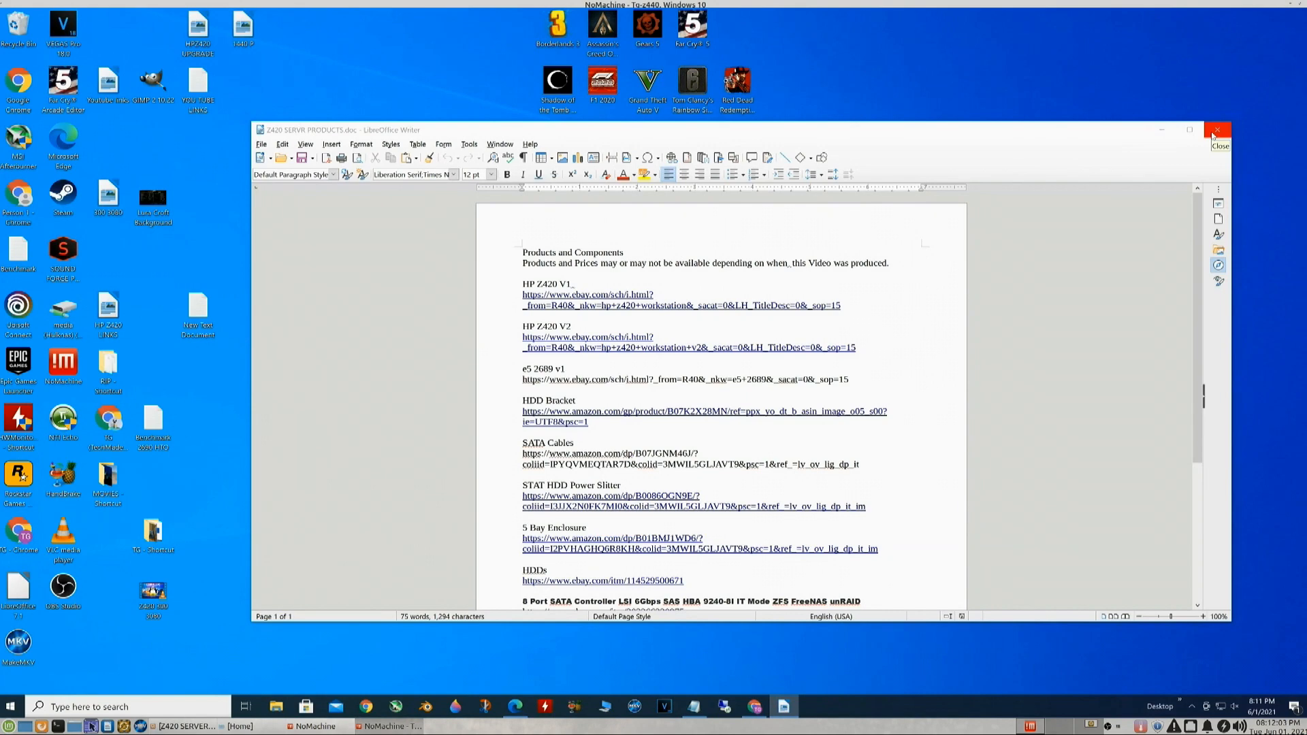
left_click(1210, 134)
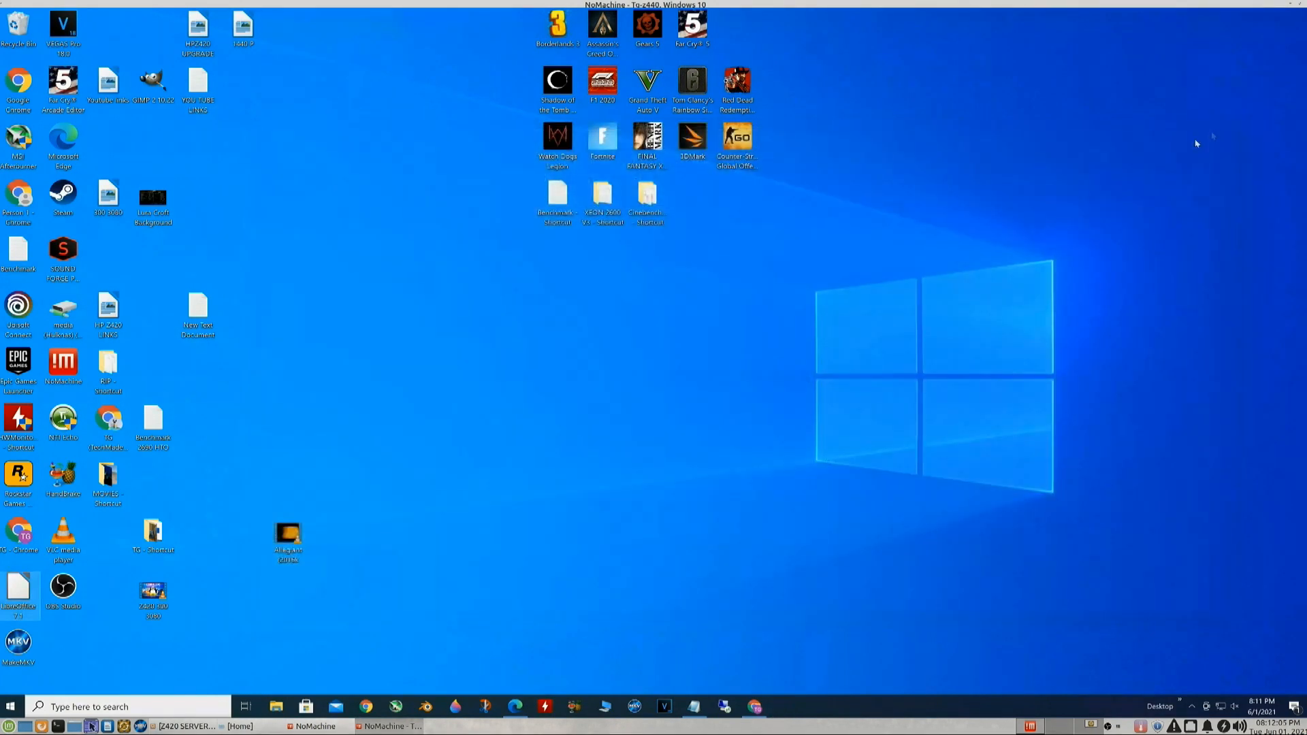